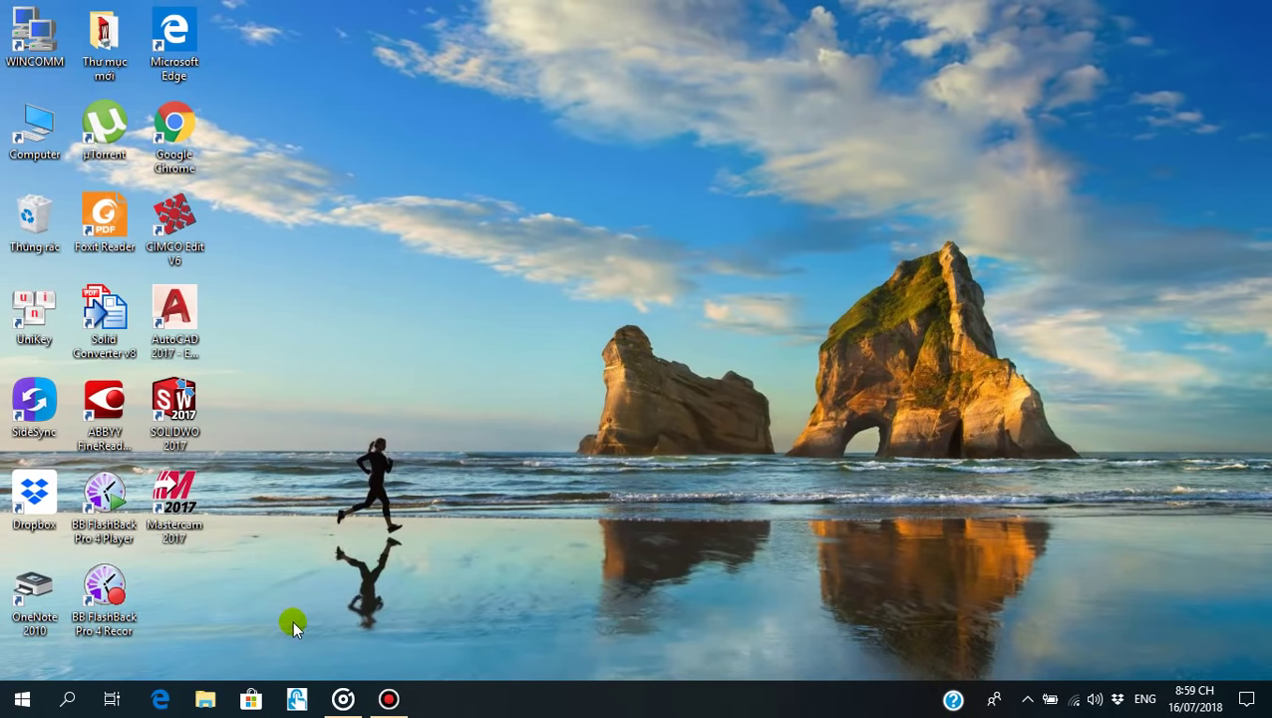
# From File Explorer's assembly exercise folder, open the Pulley Support Assembly PDF in Foxit Reader
pyautogui.click(204, 699)
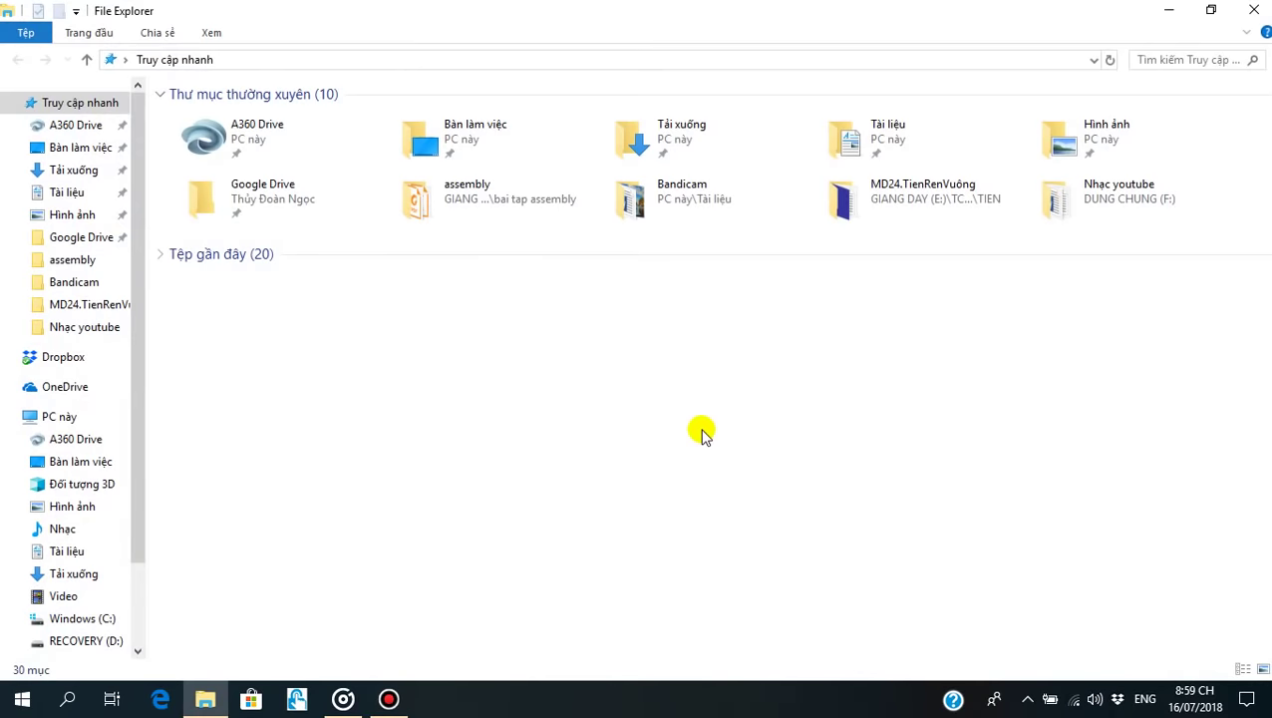
pyautogui.doubleClick(426, 190)
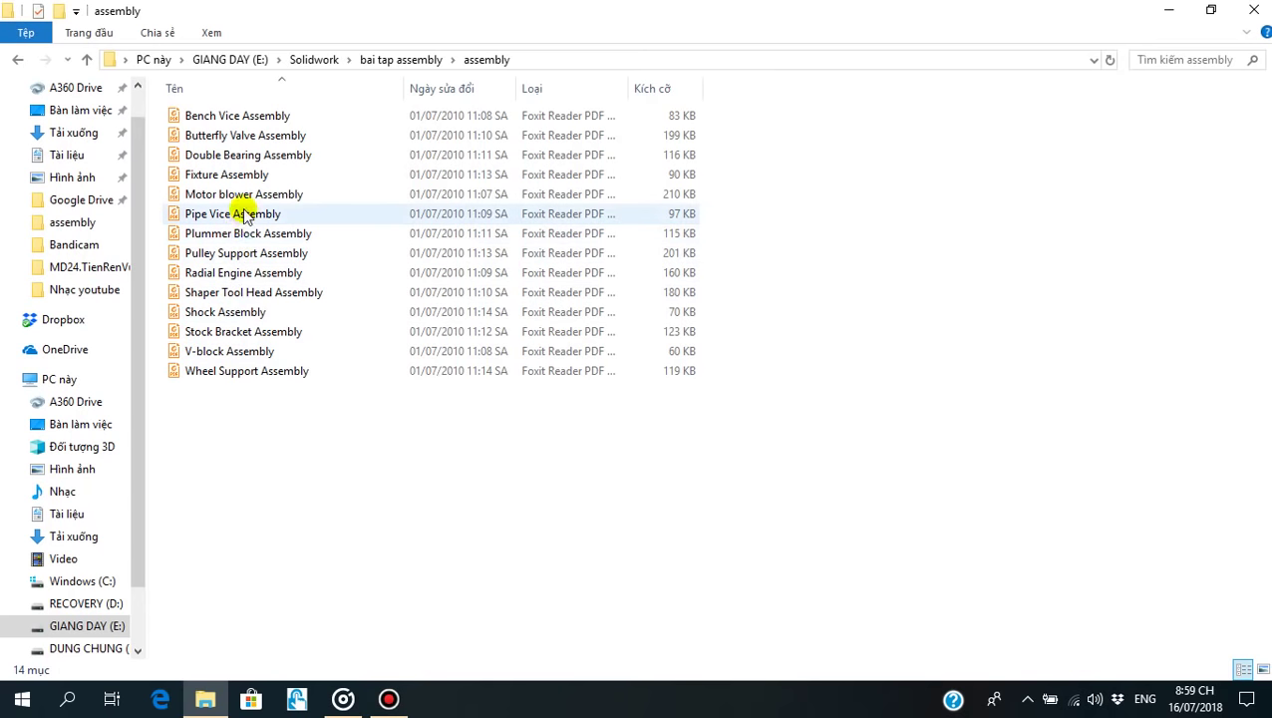
pyautogui.doubleClick(231, 252)
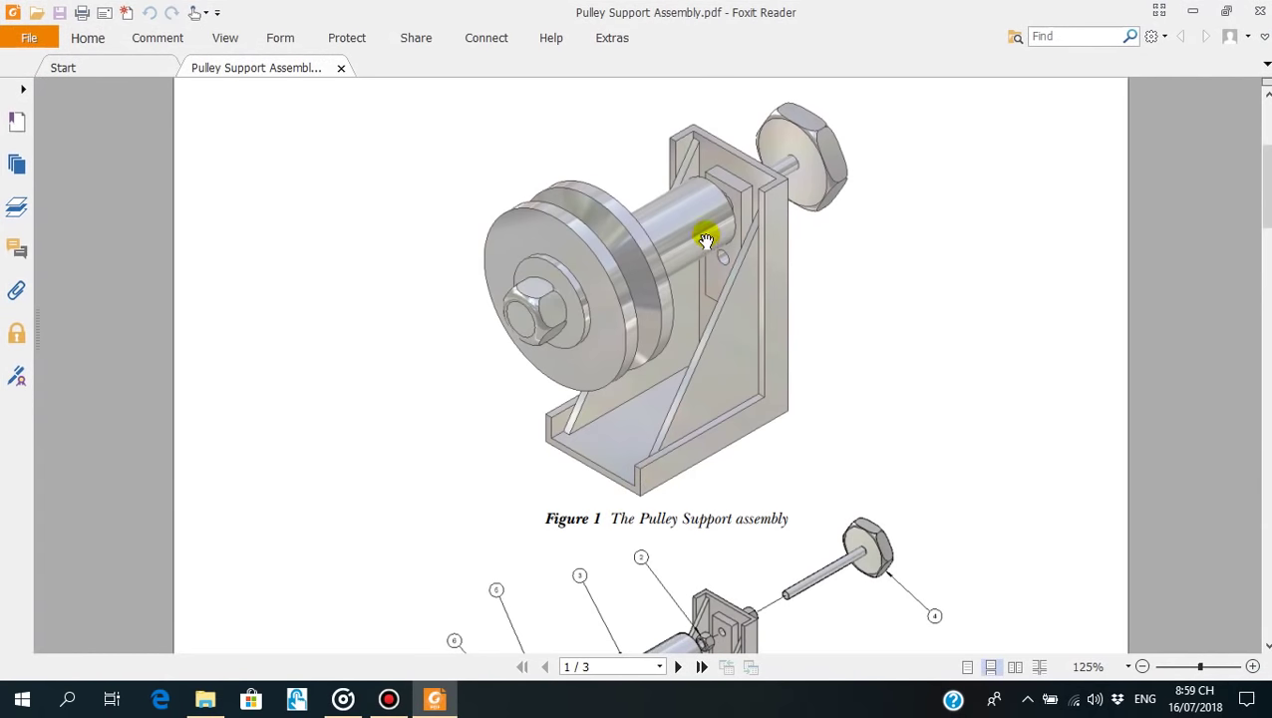
# Pan through the PDF from the Figure 2 exploded view to the Figure 8 fastener dimensions
pyautogui.moveTo(705, 240); pyautogui.dragTo(701, 262)
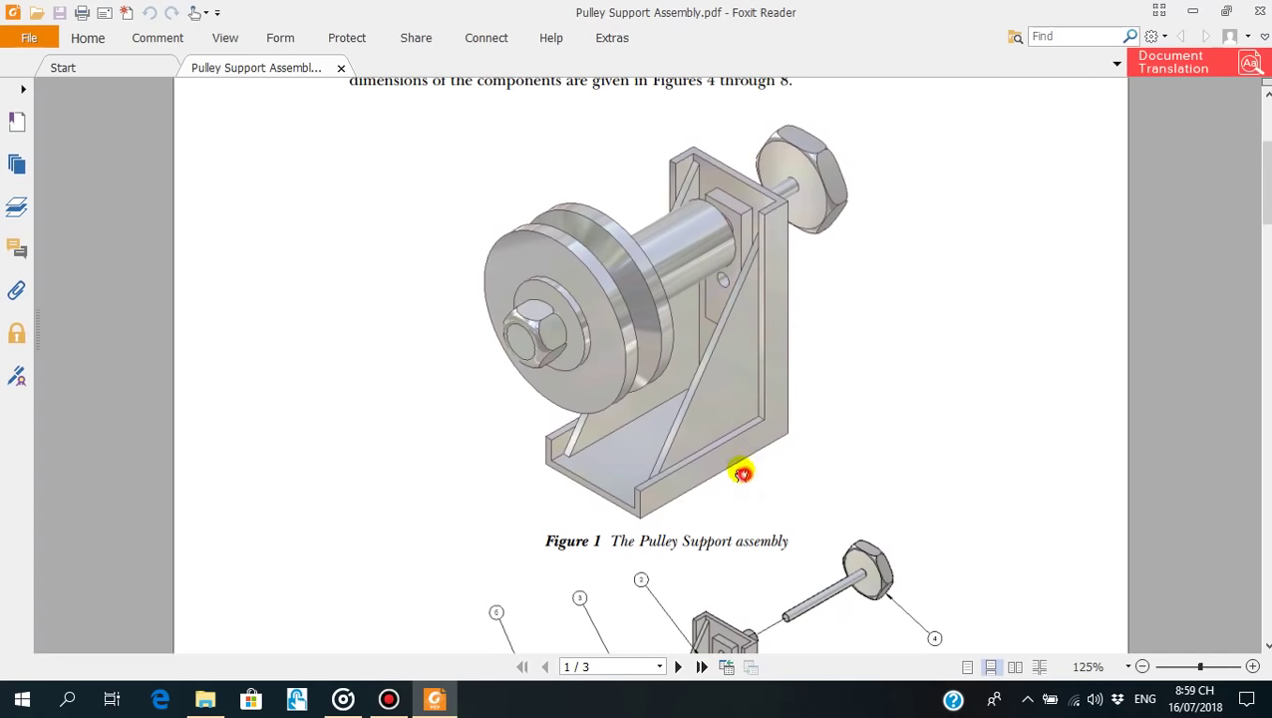
pyautogui.moveTo(743, 474); pyautogui.dragTo(716, 216)
pyautogui.scroll(-1, 717, 264)
pyautogui.moveTo(693, 536); pyautogui.dragTo(707, 347)
pyautogui.moveTo(709, 589); pyautogui.dragTo(684, 275)
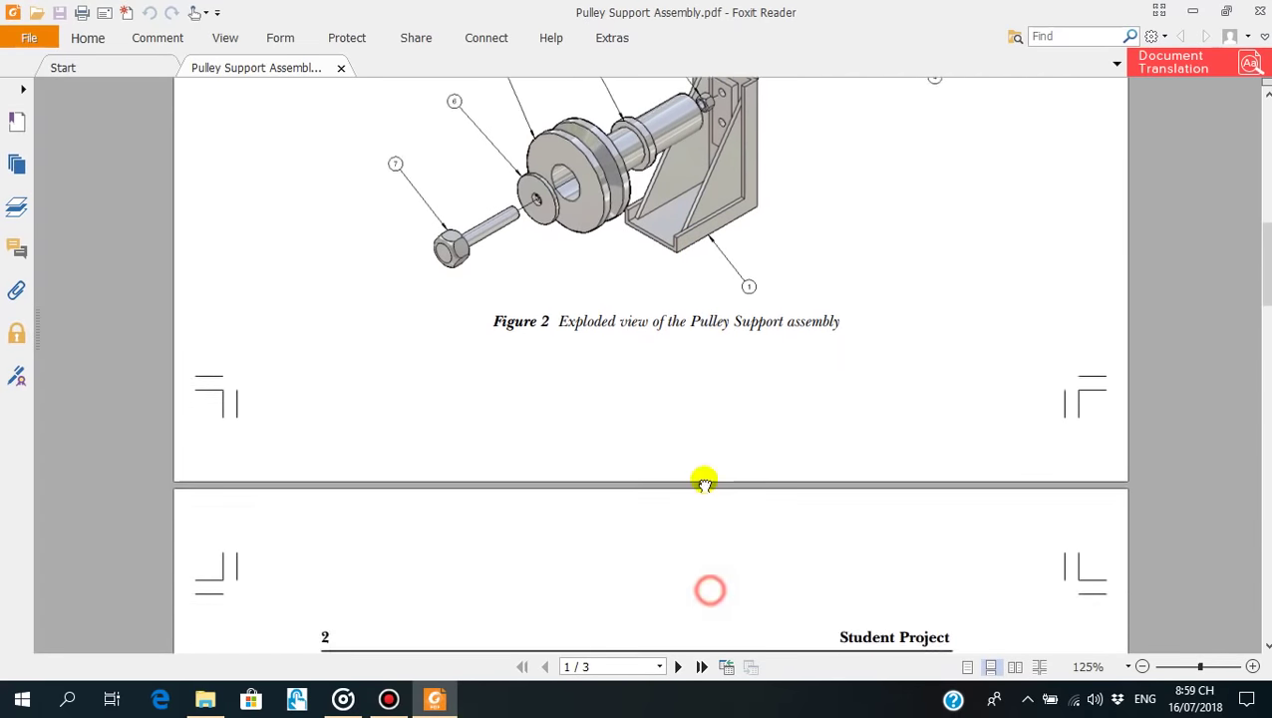
pyautogui.moveTo(697, 588); pyautogui.dragTo(705, 337)
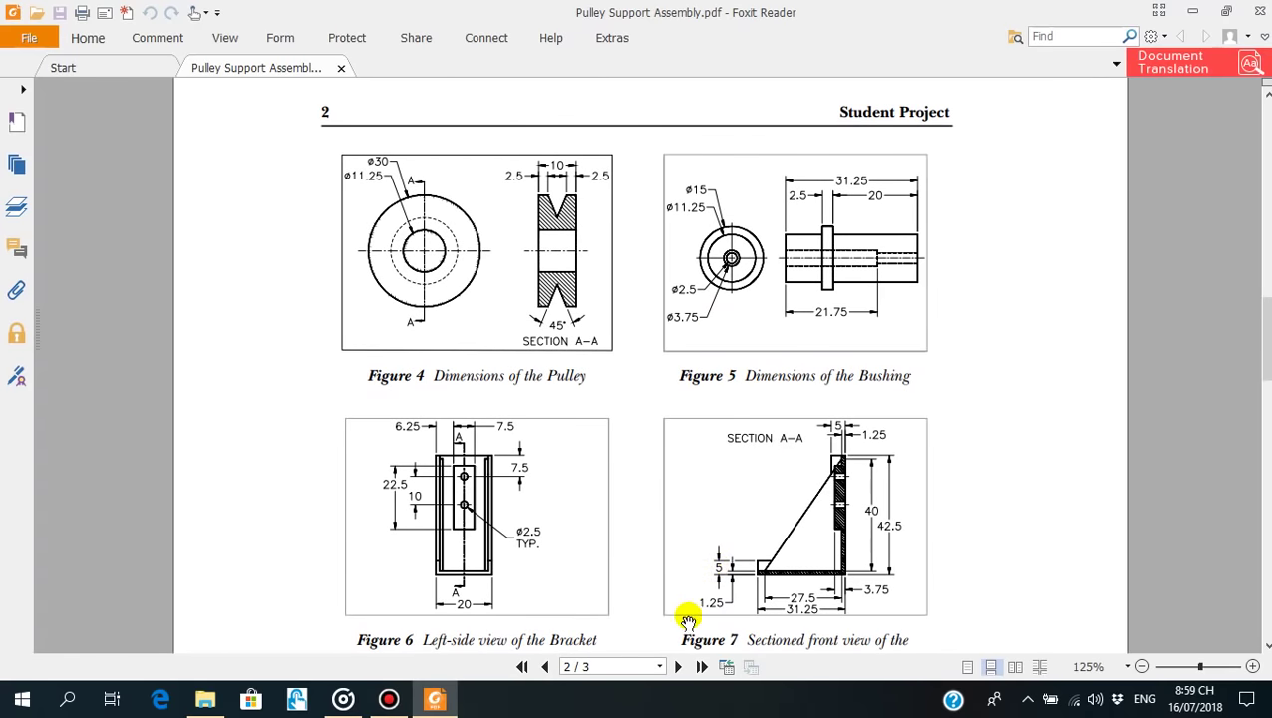
pyautogui.moveTo(687, 623); pyautogui.dragTo(703, 244)
pyautogui.scroll(-1, 736, 503)
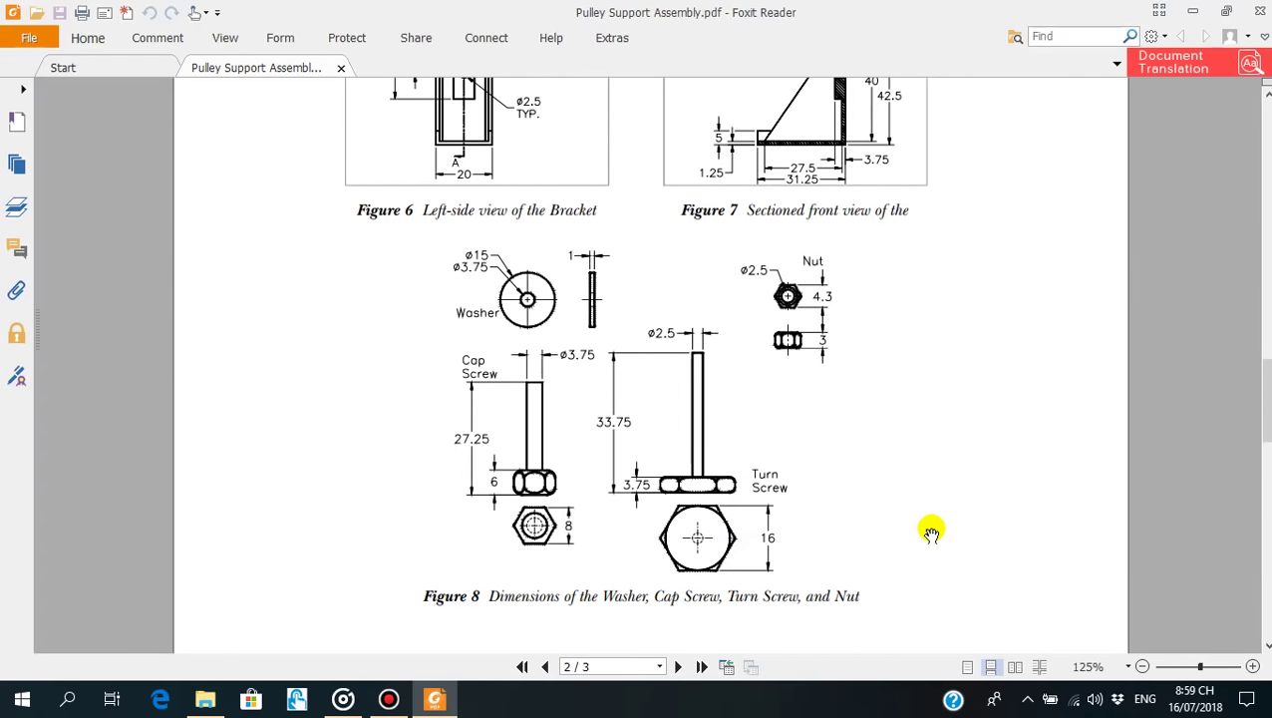
# Move on to the page 3 parts list table
pyautogui.moveTo(875, 563); pyautogui.dragTo(860, 177)
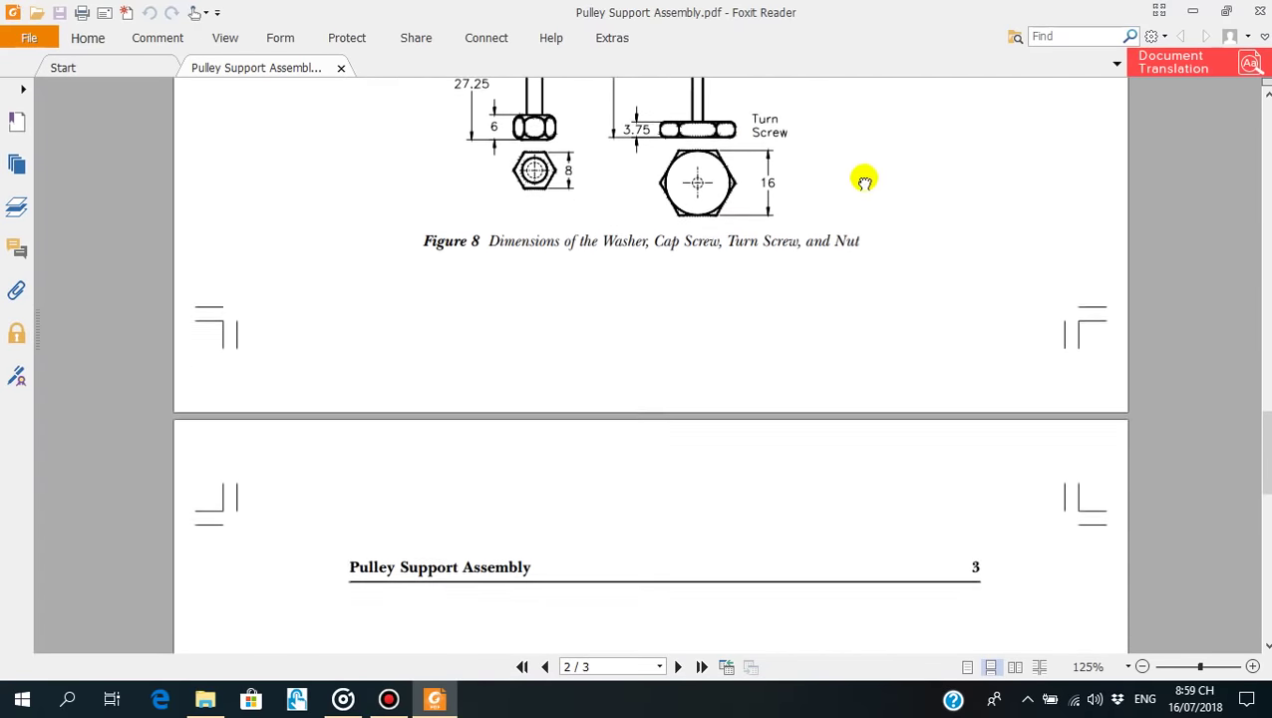
pyautogui.moveTo(836, 541); pyautogui.dragTo(809, 195)
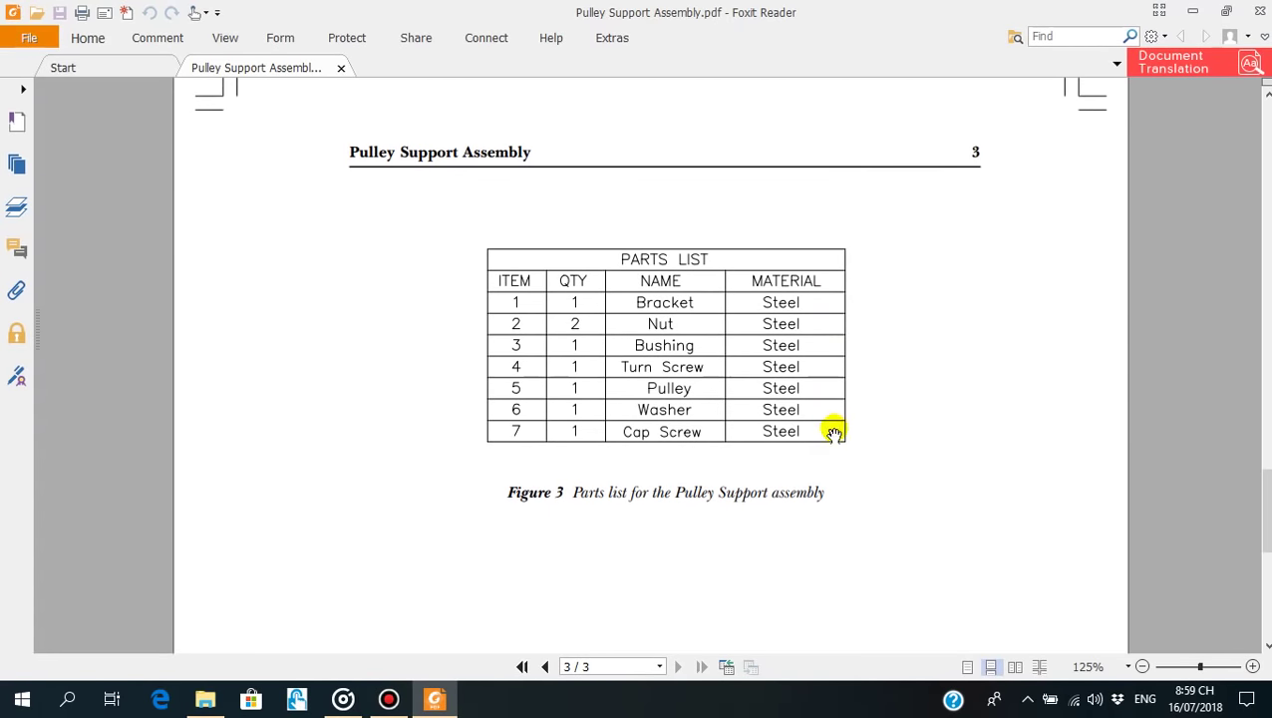
pyautogui.moveTo(832, 428)
pyautogui.mouseDown()
pyautogui.moveTo(826, 287)
pyautogui.moveTo(840, 444)
pyautogui.mouseUp()
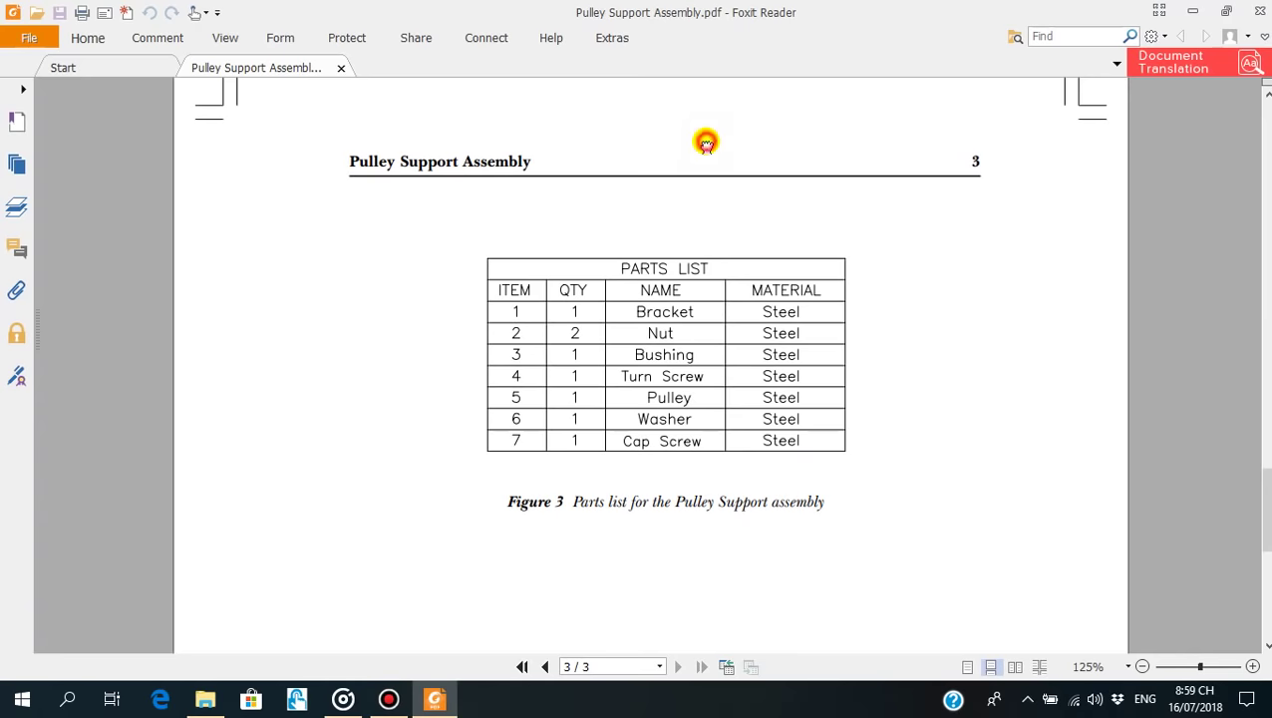
# Return to the Figure 5 bushing dimensions, then minimise Foxit Reader
pyautogui.moveTo(706, 145); pyautogui.dragTo(727, 369)
pyautogui.moveTo(726, 199)
pyautogui.mouseDown()
pyautogui.moveTo(767, 275)
pyautogui.moveTo(790, 292)
pyautogui.moveTo(793, 623)
pyautogui.mouseUp()
pyautogui.moveTo(784, 287)
pyautogui.mouseDown()
pyautogui.moveTo(773, 519)
pyautogui.moveTo(794, 625)
pyautogui.moveTo(791, 187)
pyautogui.mouseUp()
pyautogui.moveTo(761, 559); pyautogui.dragTo(744, 250)
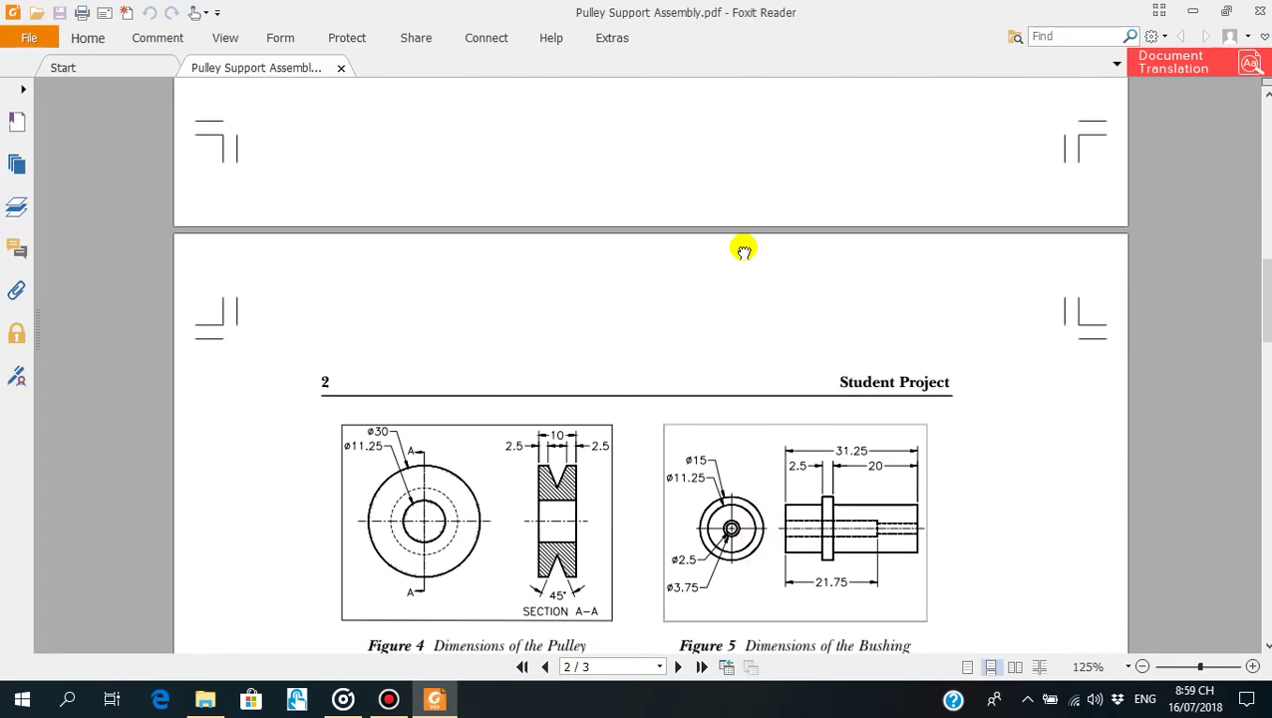
pyautogui.moveTo(787, 618); pyautogui.dragTo(781, 491)
pyautogui.moveTo(786, 544)
pyautogui.mouseDown()
pyautogui.moveTo(786, 488)
pyautogui.moveTo(770, 494)
pyautogui.mouseUp()
pyautogui.moveTo(769, 405)
pyautogui.mouseDown()
pyautogui.moveTo(775, 535)
pyautogui.moveTo(786, 488)
pyautogui.mouseUp()
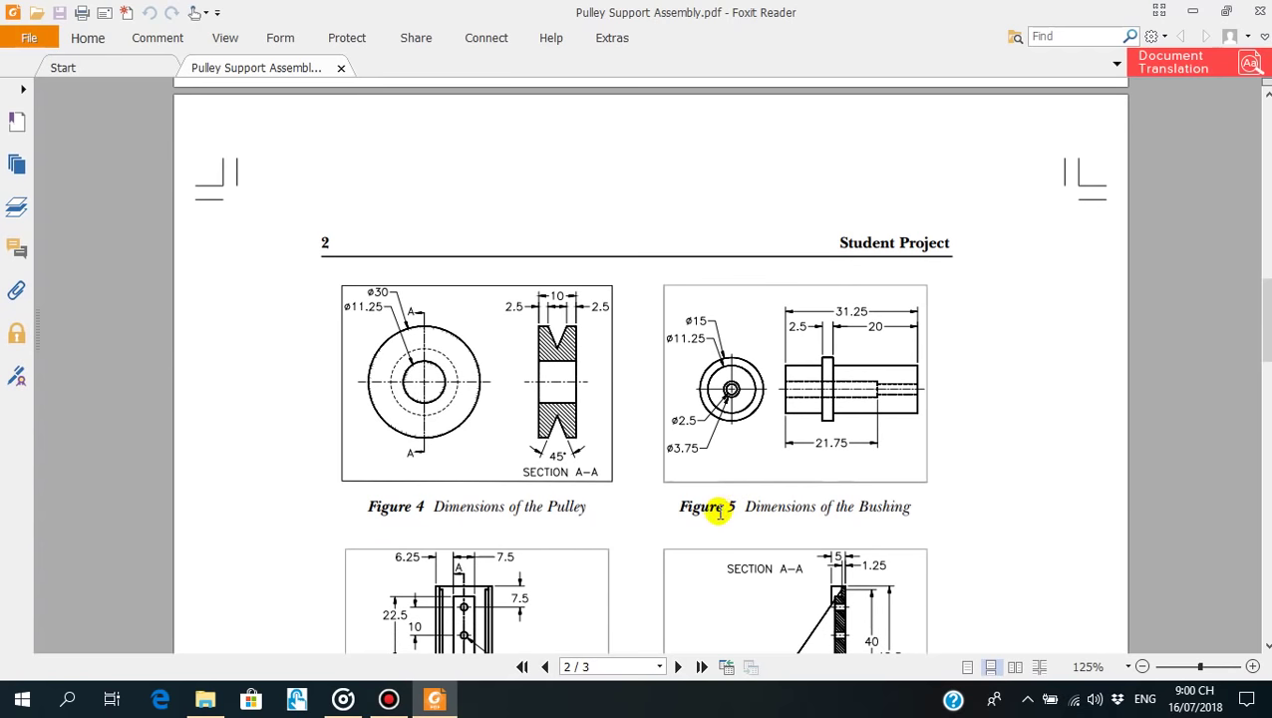
pyautogui.click(439, 701)
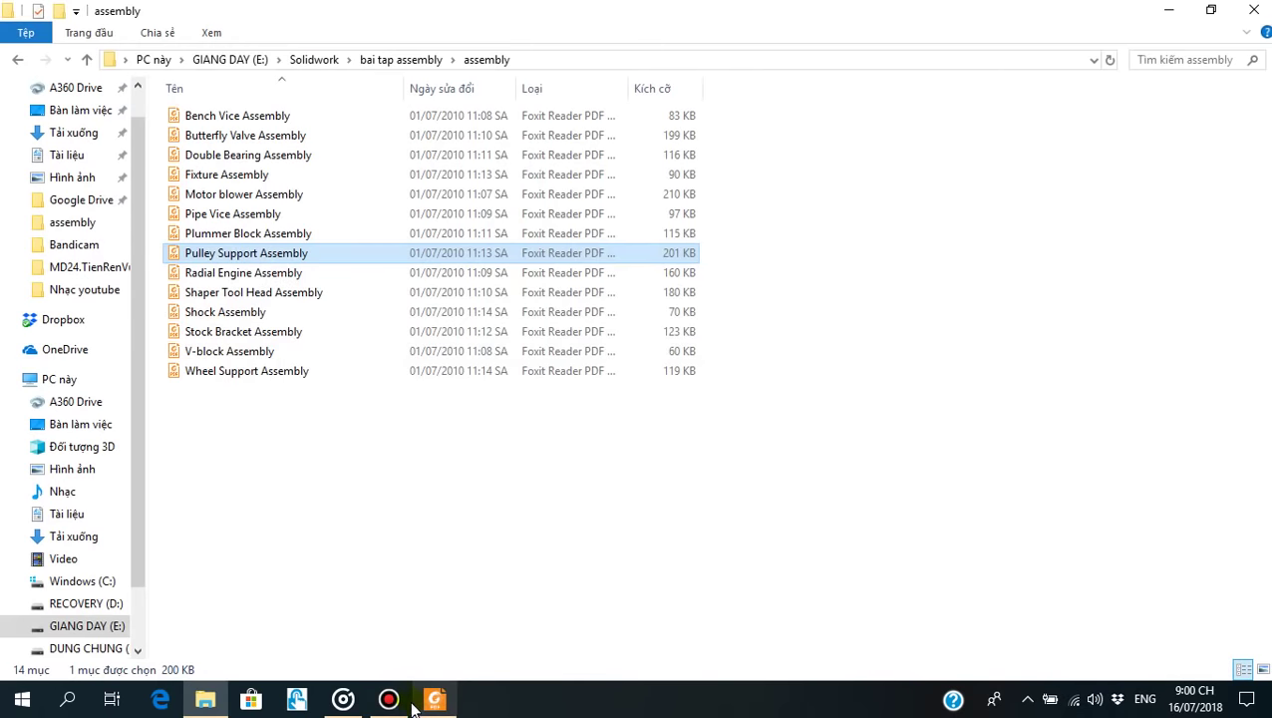
# Close the assembly folder window and launch SOLIDWORKS 2017 from the desktop
pyautogui.click(1256, 12)
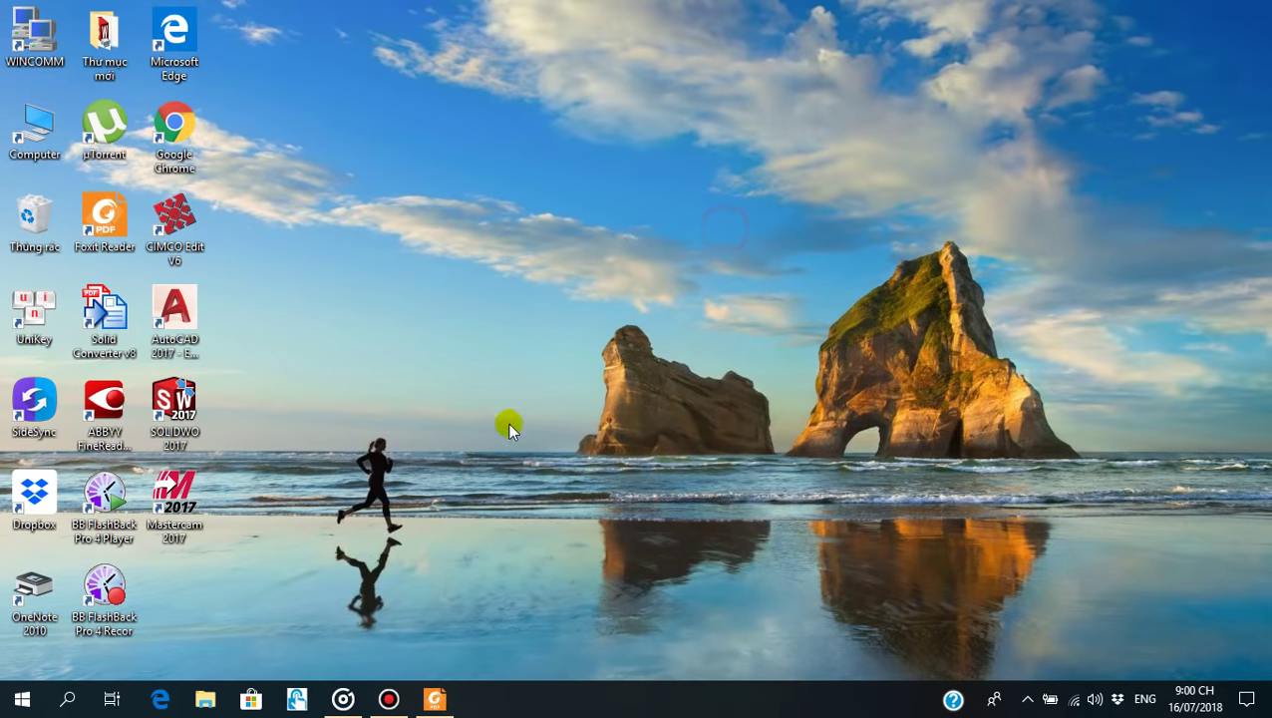
pyautogui.doubleClick(189, 404)
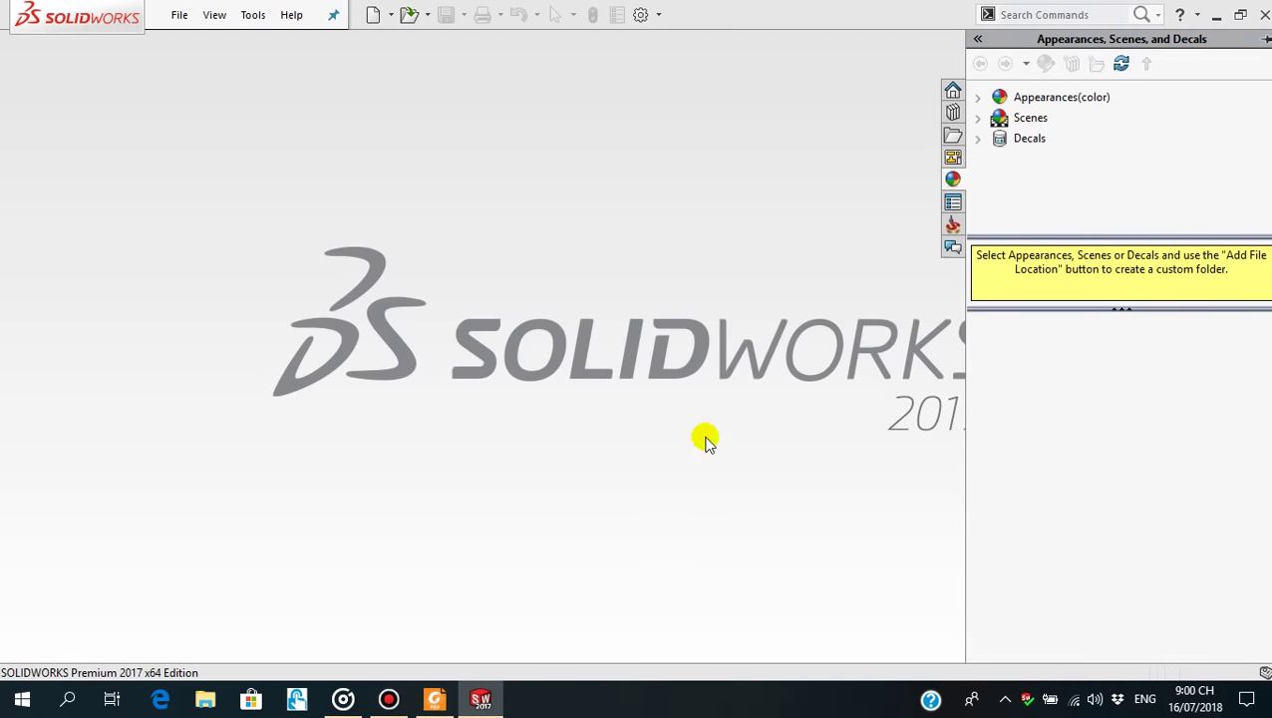
# Create a new part document and view the Front Plane face-on
pyautogui.click(370, 15)
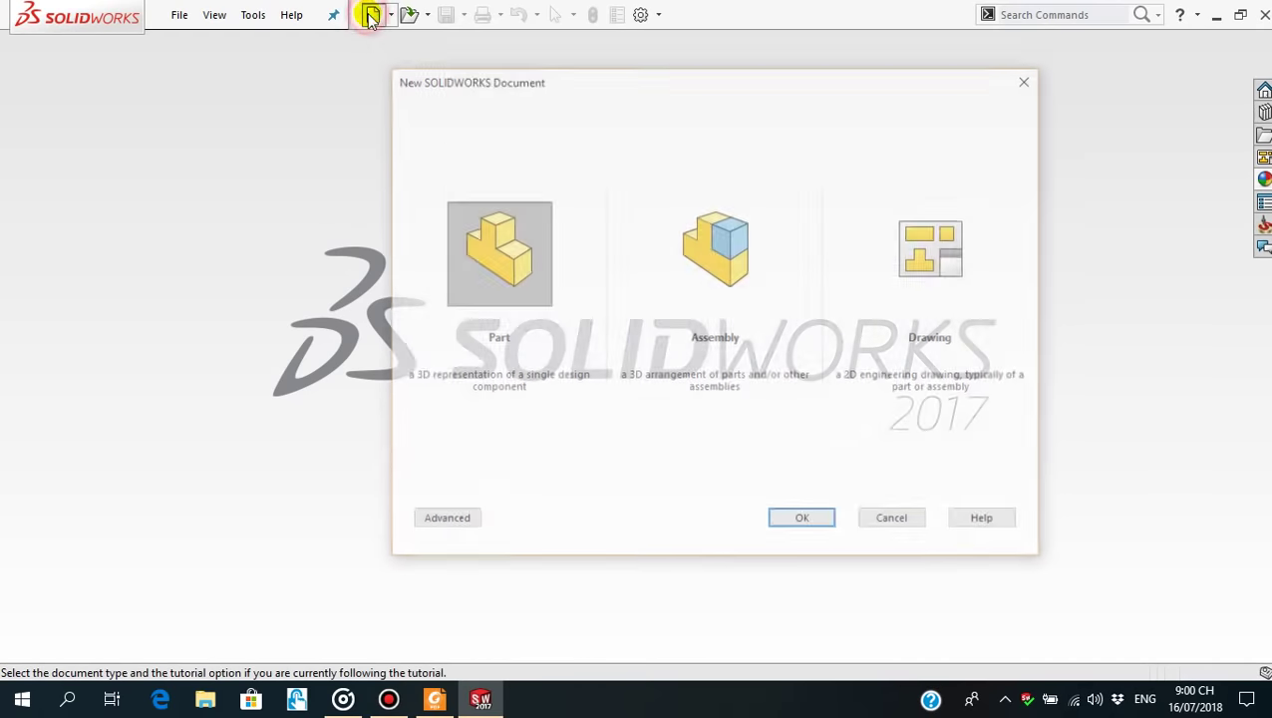
pyautogui.click(803, 522)
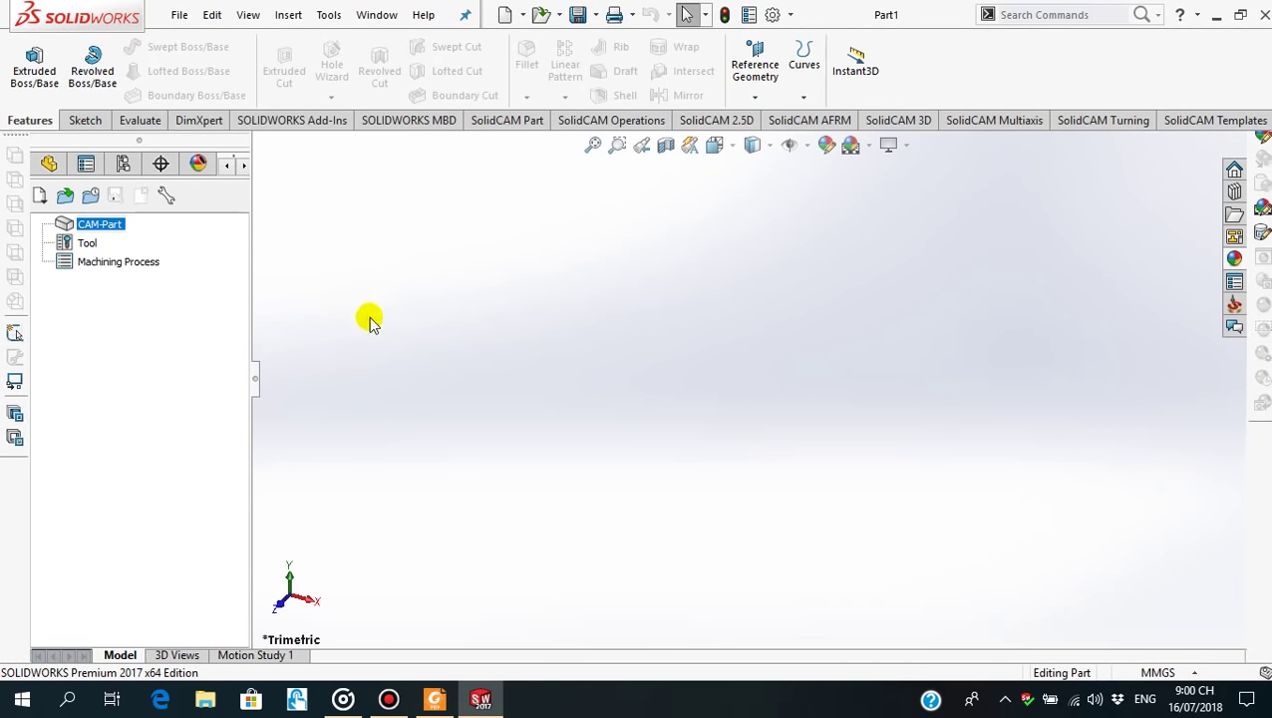
pyautogui.click(49, 164)
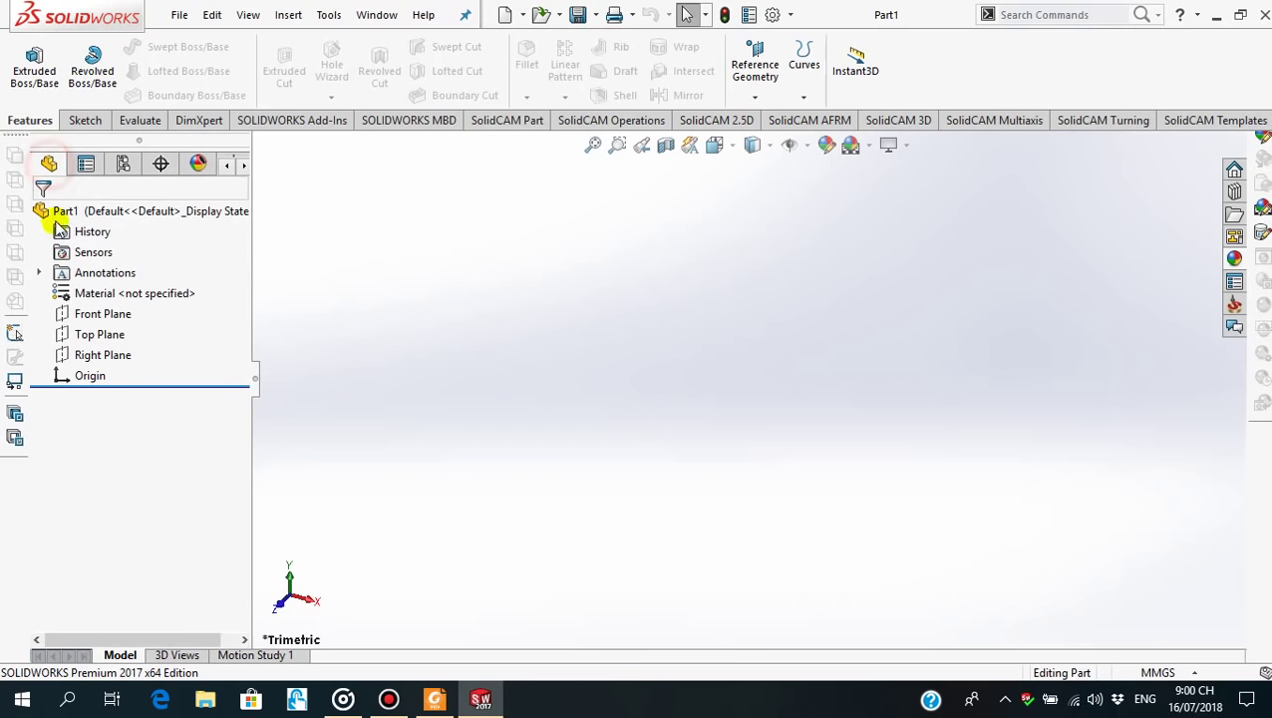
pyautogui.click(76, 315)
pyautogui.click(174, 279)
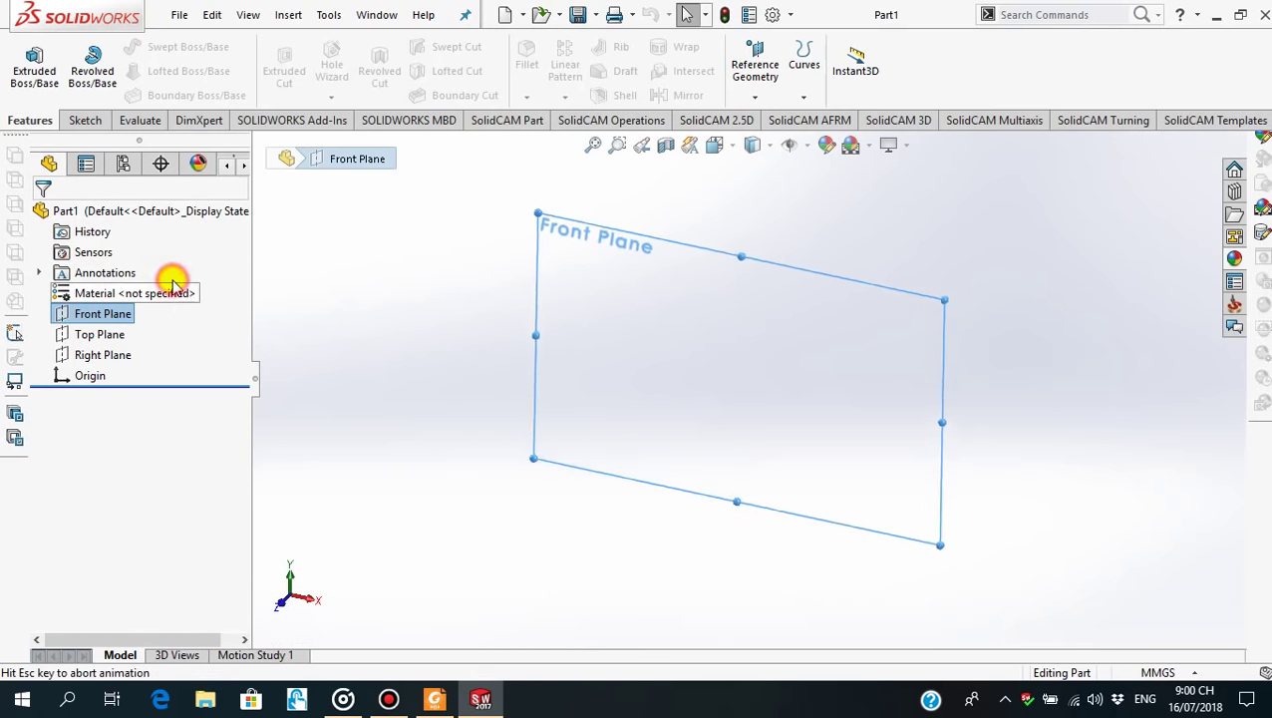
# Start a sketch on the Front Plane, glancing at the PDF drawing for reference
pyautogui.click(65, 317)
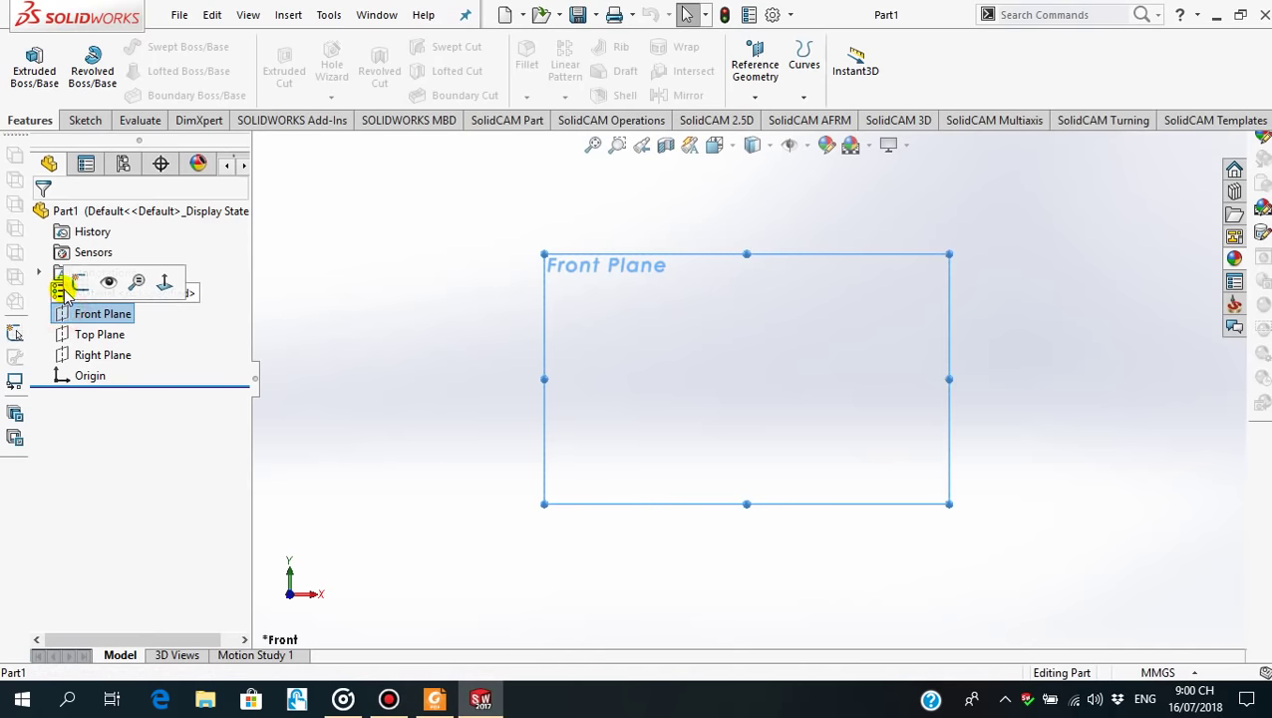
pyautogui.click(80, 284)
pyautogui.click(429, 701)
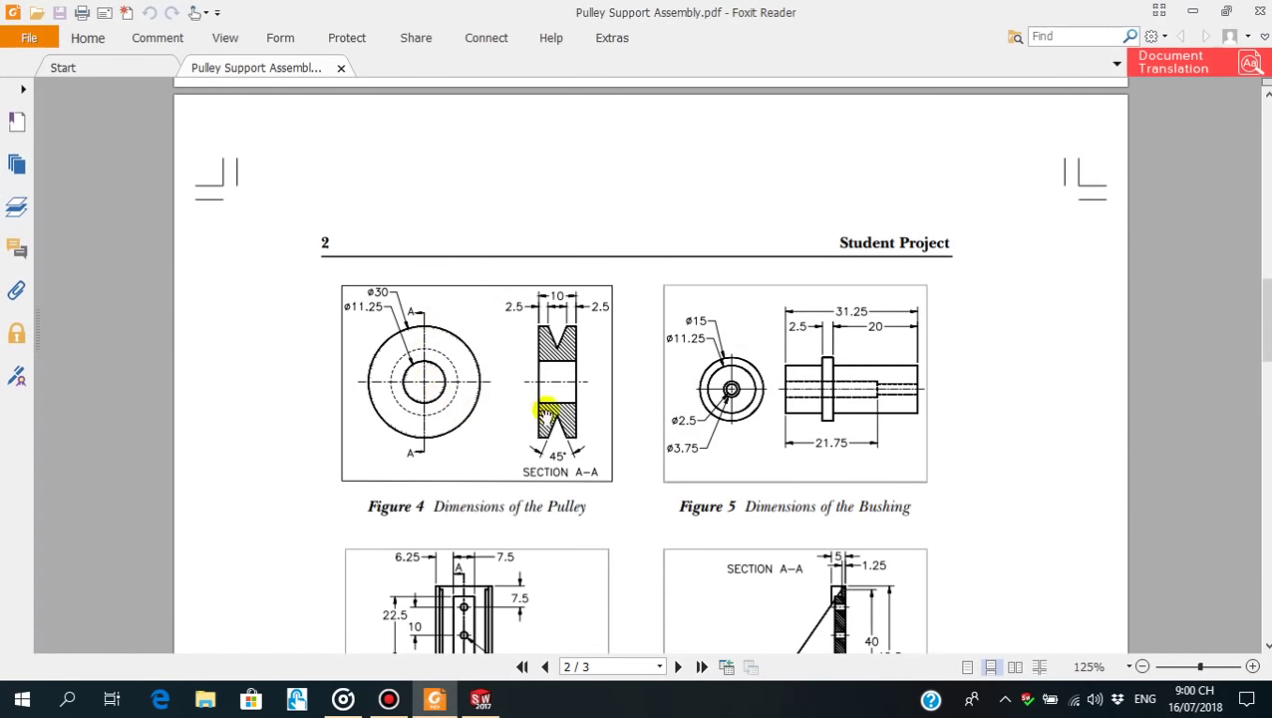
pyautogui.click(434, 699)
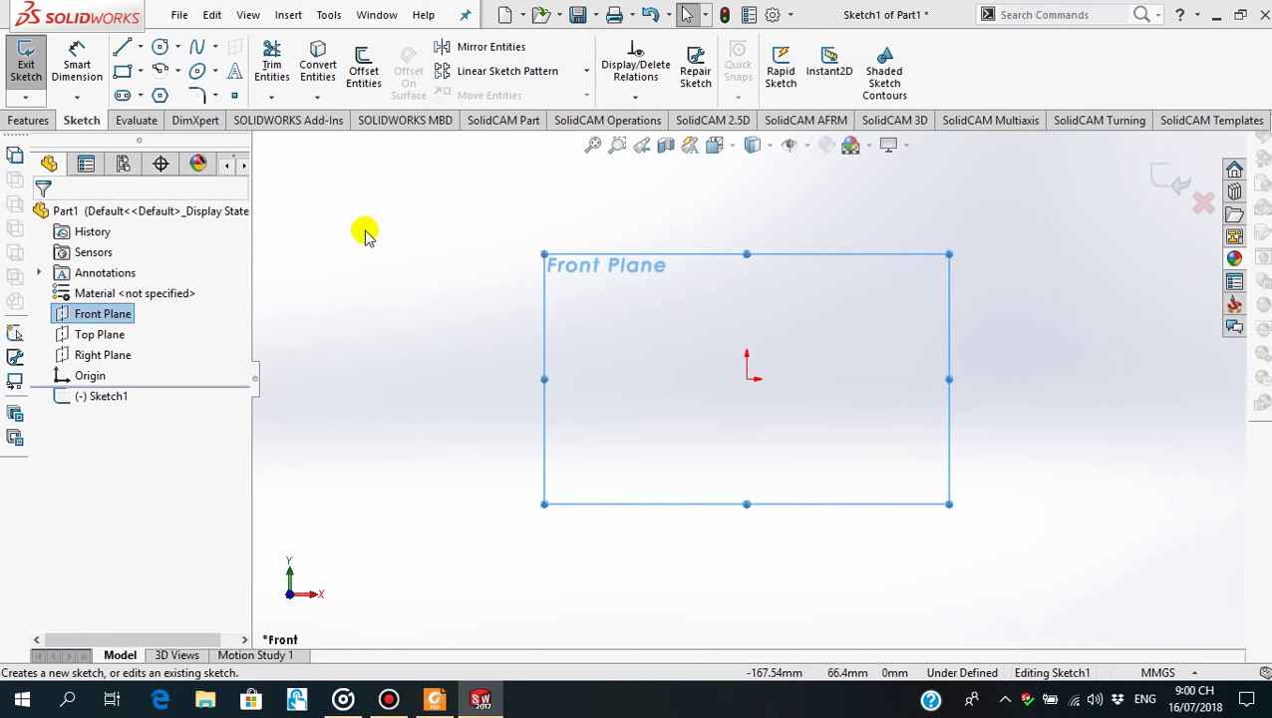
# Draw a horizontal centerline through the origin
pyautogui.click(140, 47)
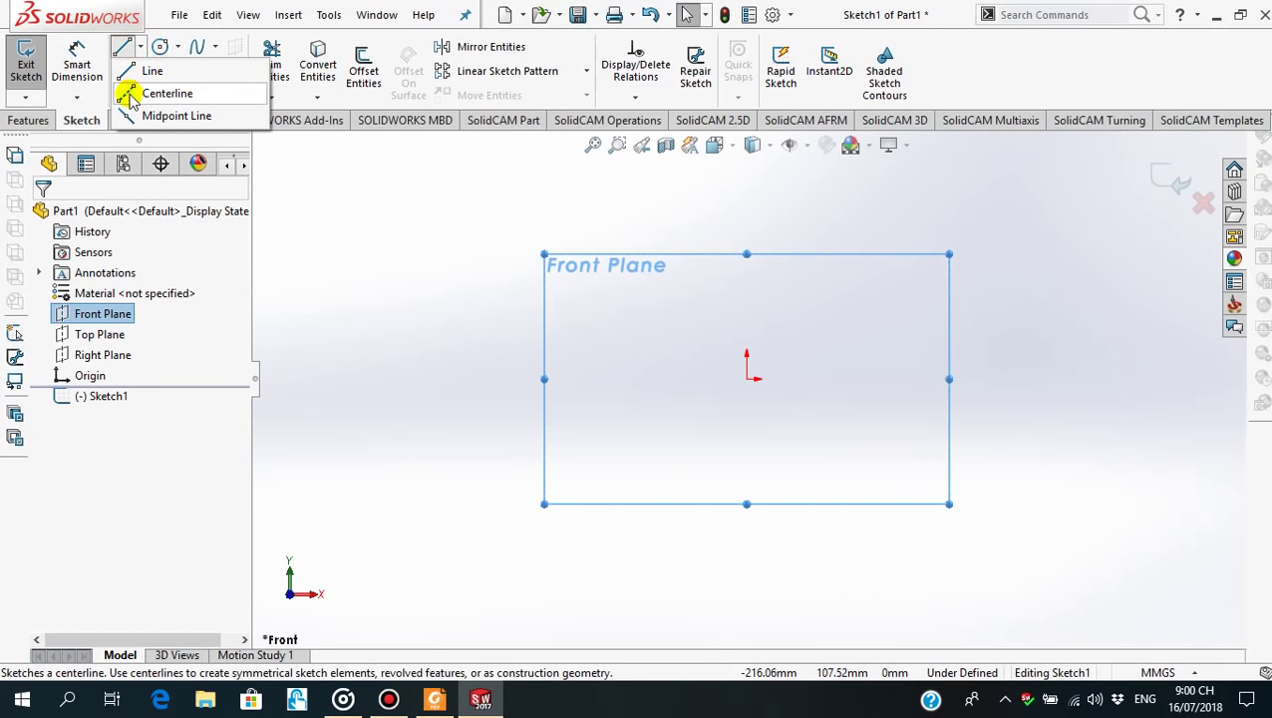
pyautogui.click(131, 93)
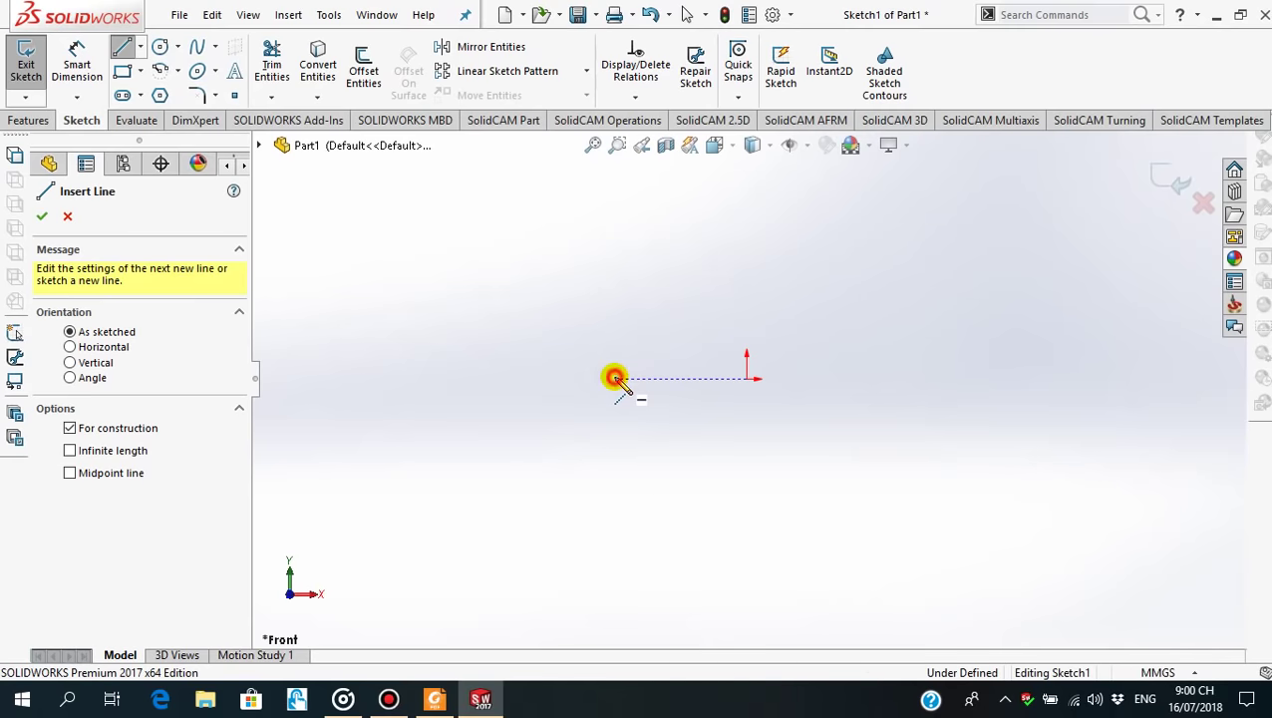
pyautogui.click(613, 378)
pyautogui.click(925, 379)
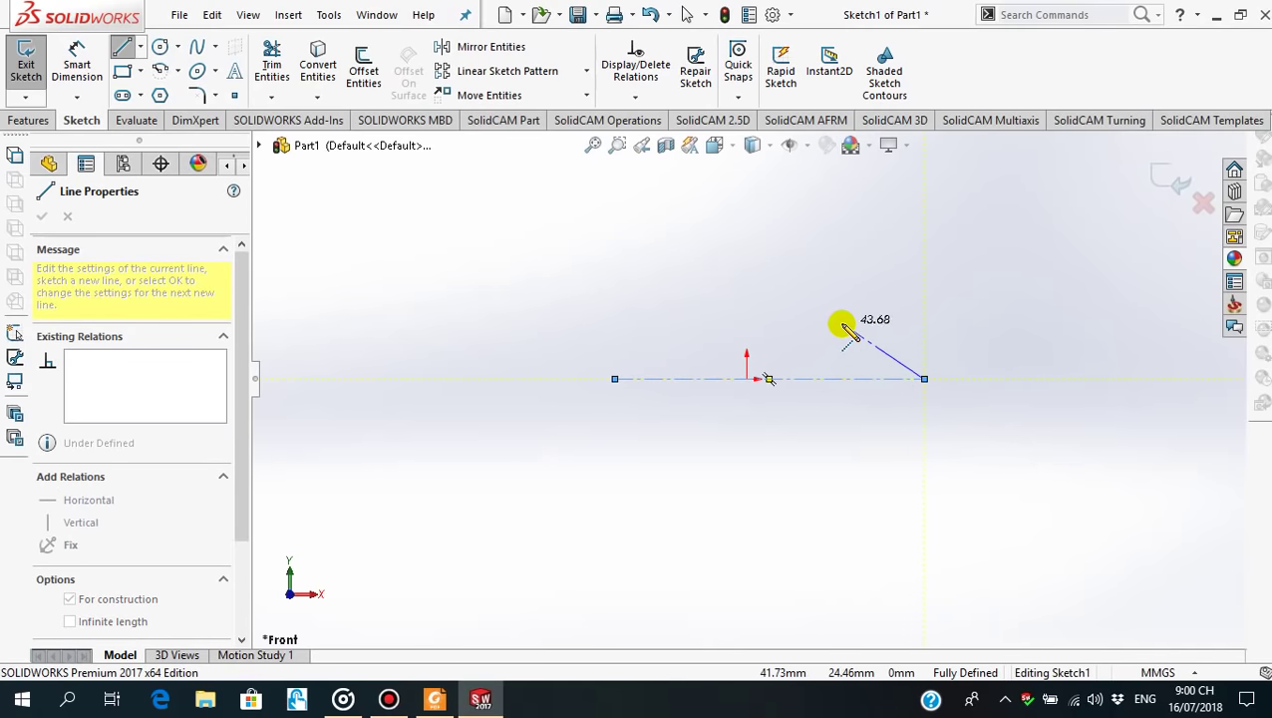
pyautogui.press('Escape')
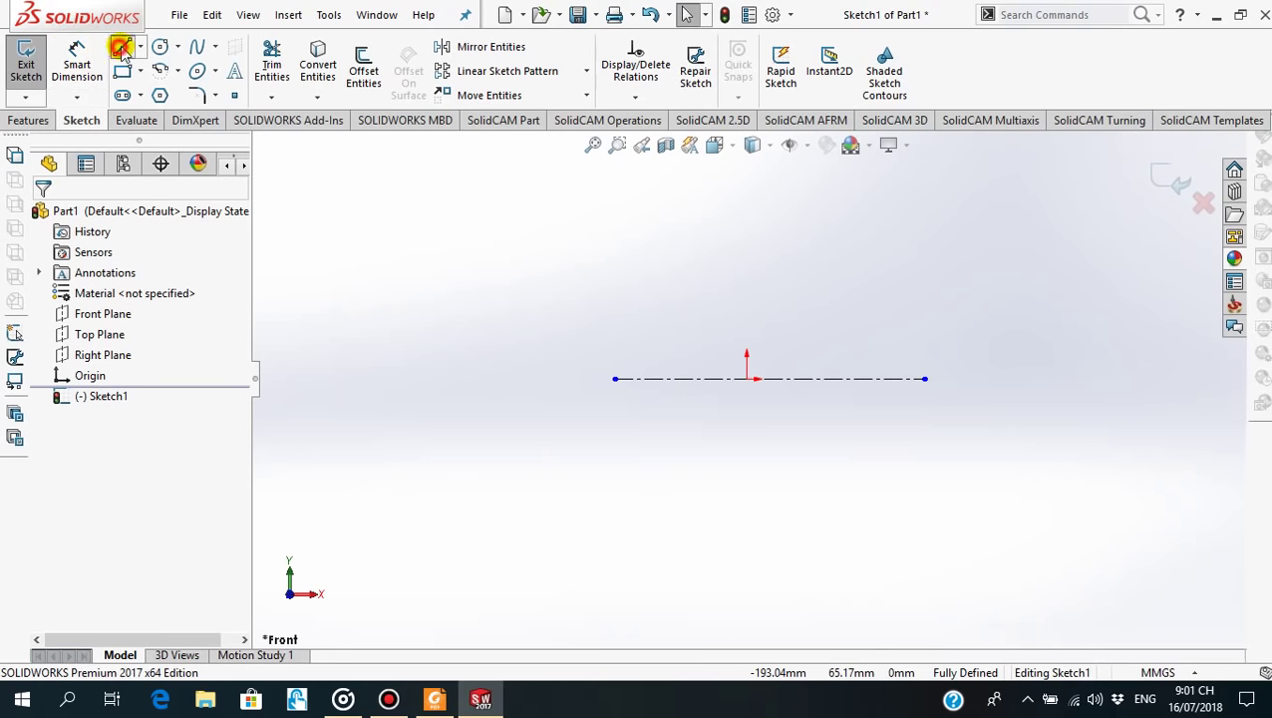
# Draw the left profile: a vertical line, a short top edge and a sloped line toward the middle
pyautogui.click(122, 47)
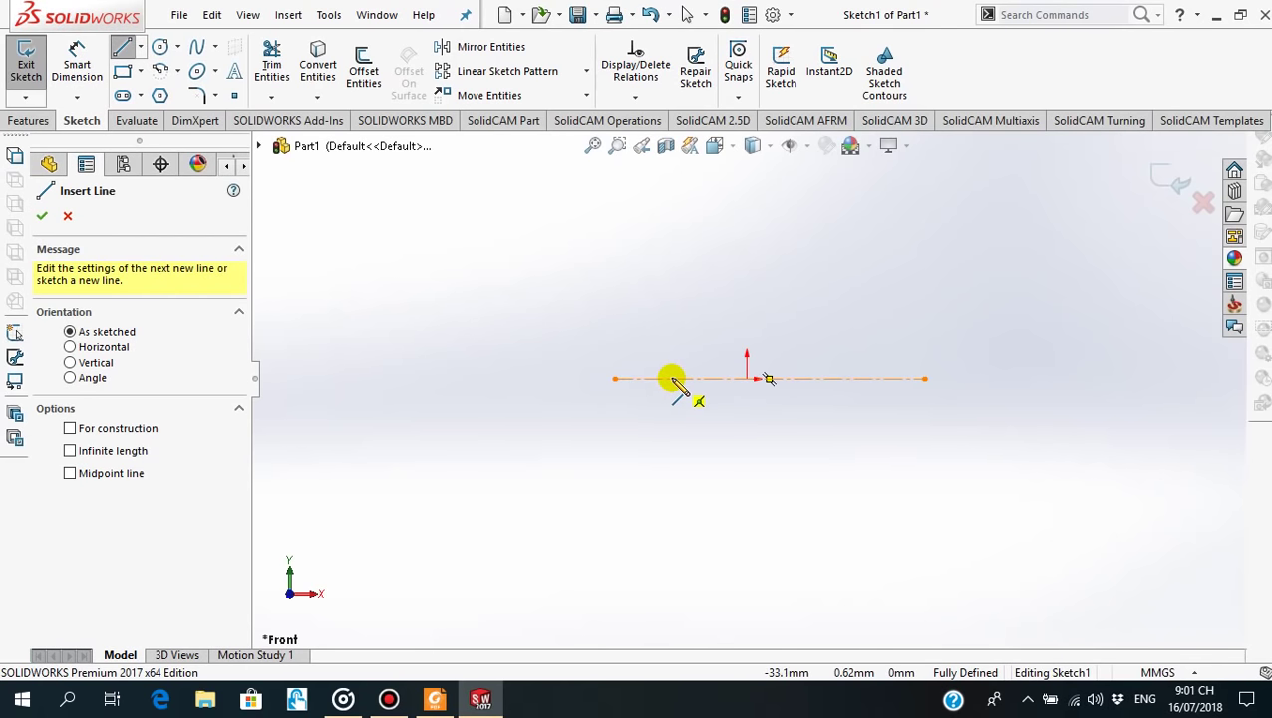
pyautogui.click(671, 379)
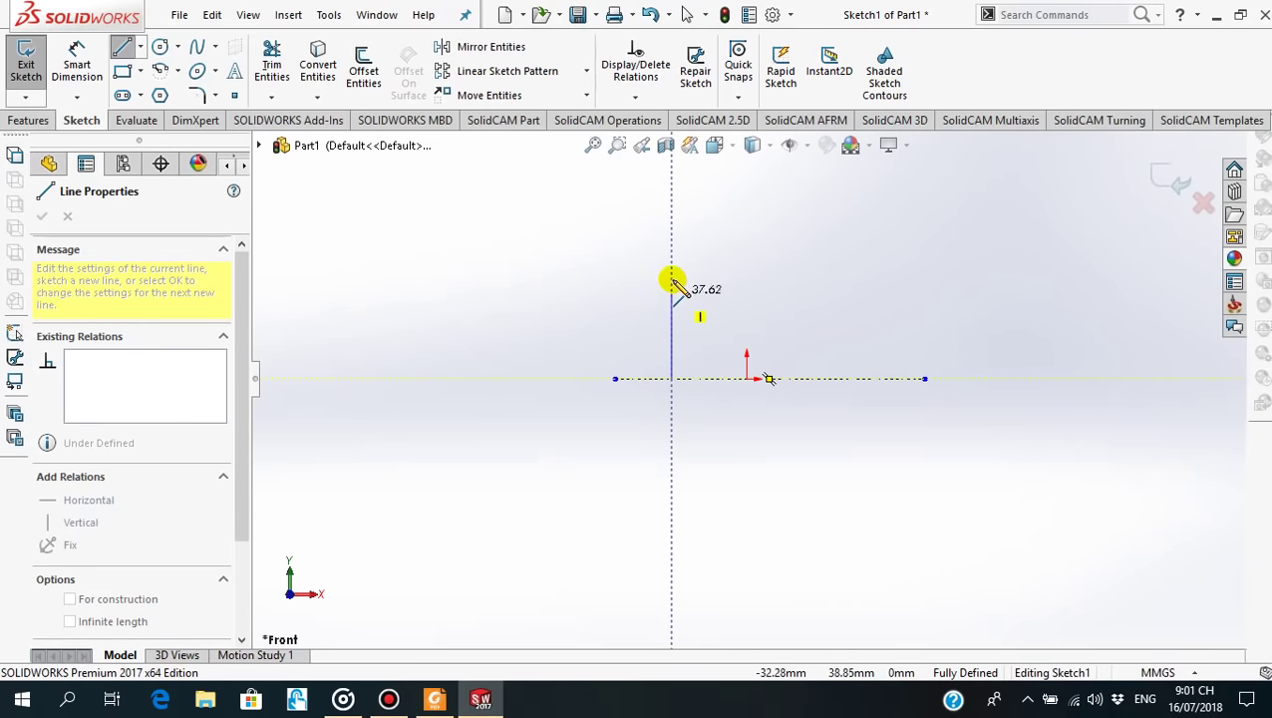
pyautogui.click(671, 221)
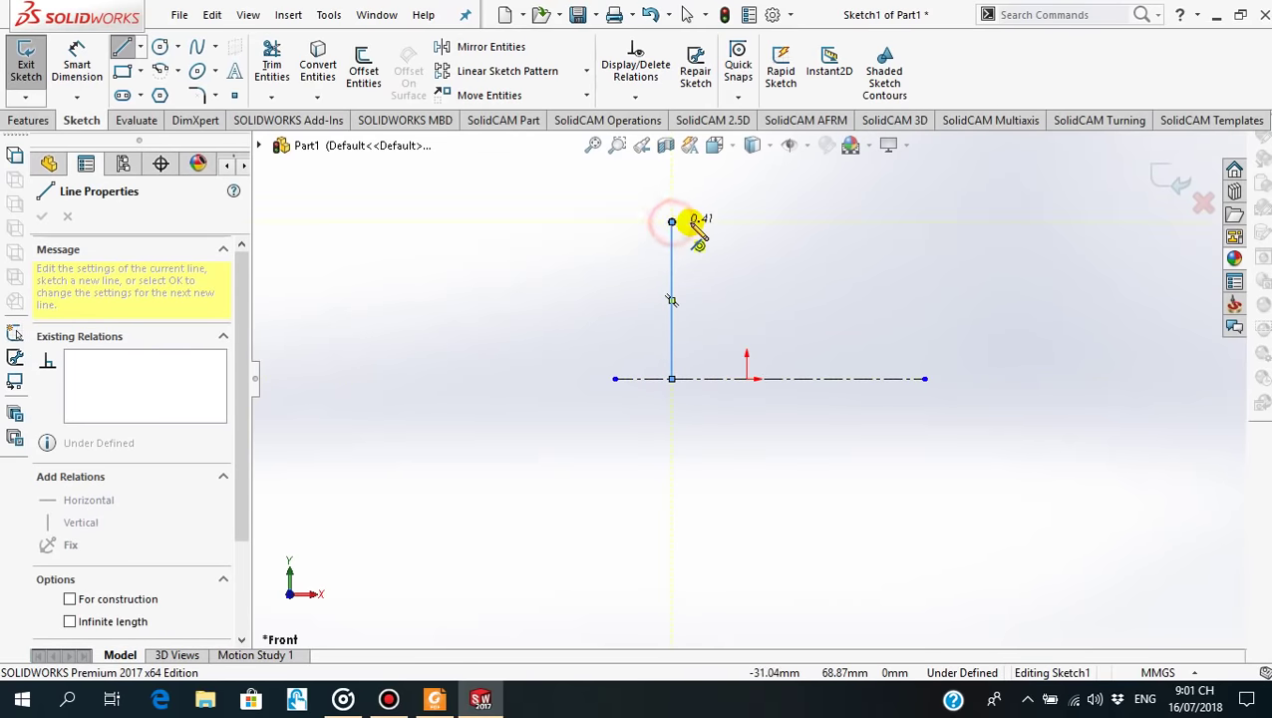
pyautogui.click(699, 222)
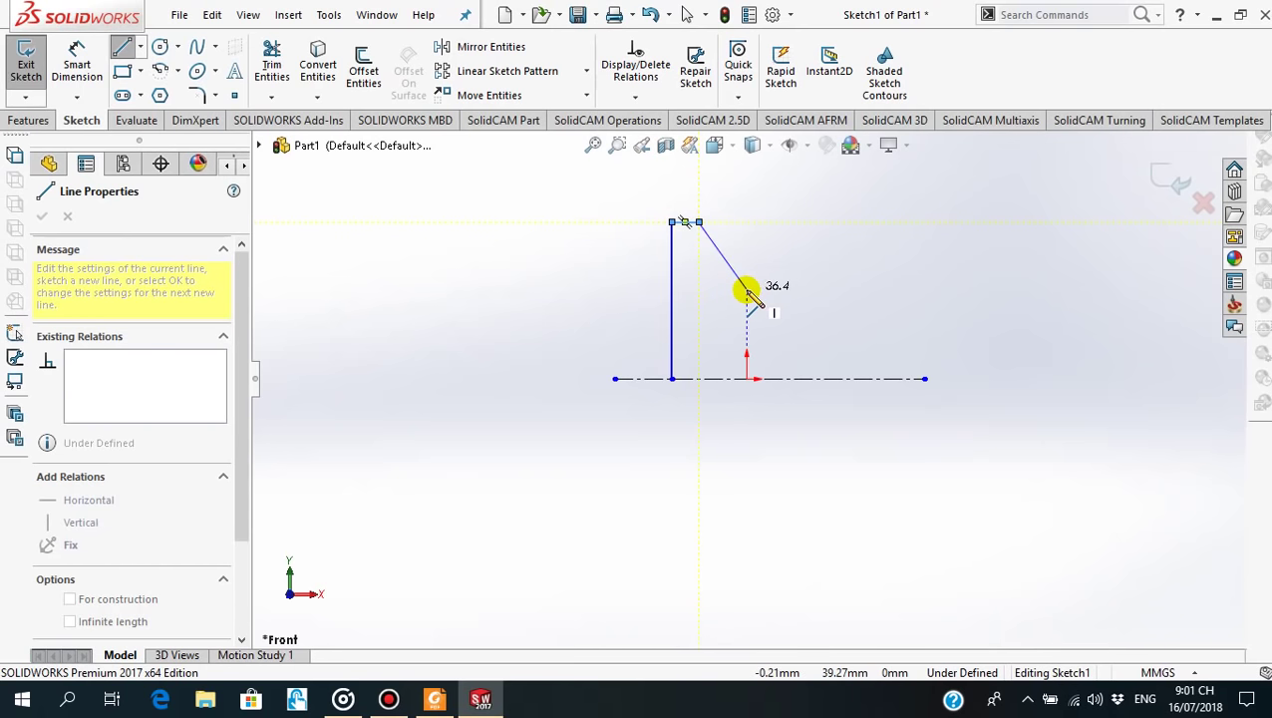
pyautogui.click(747, 291)
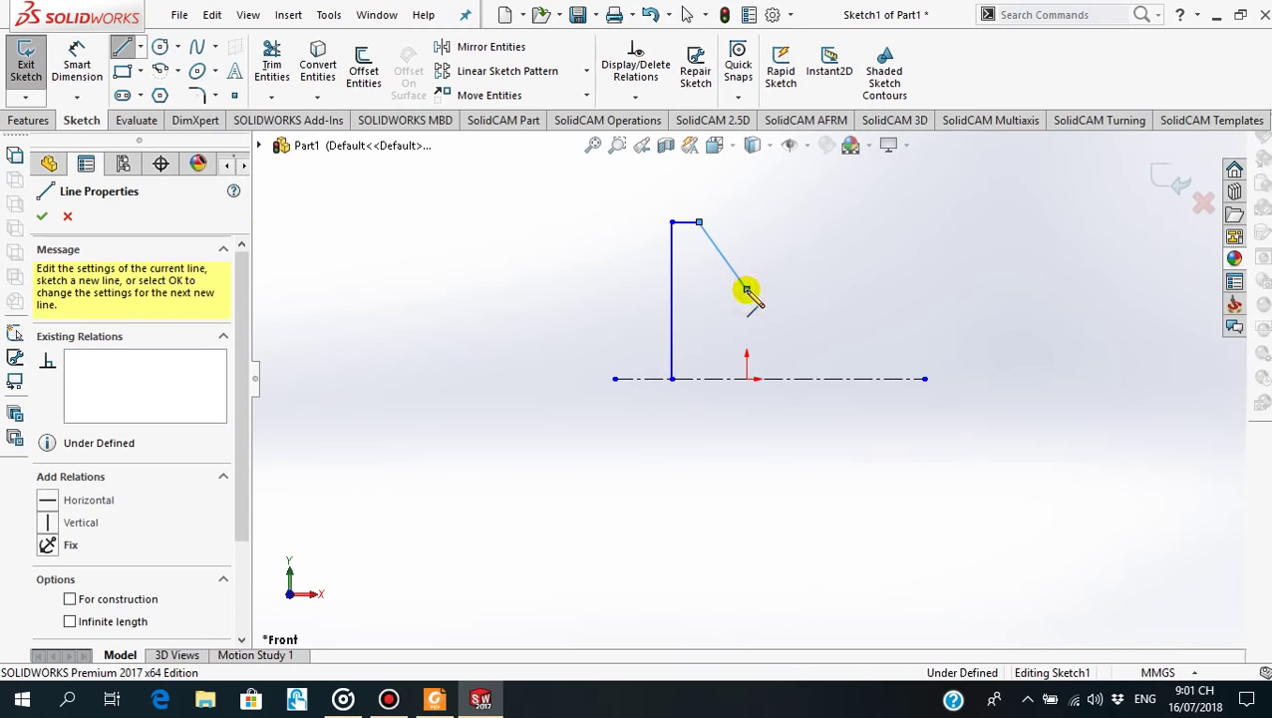
pyautogui.press('Escape')
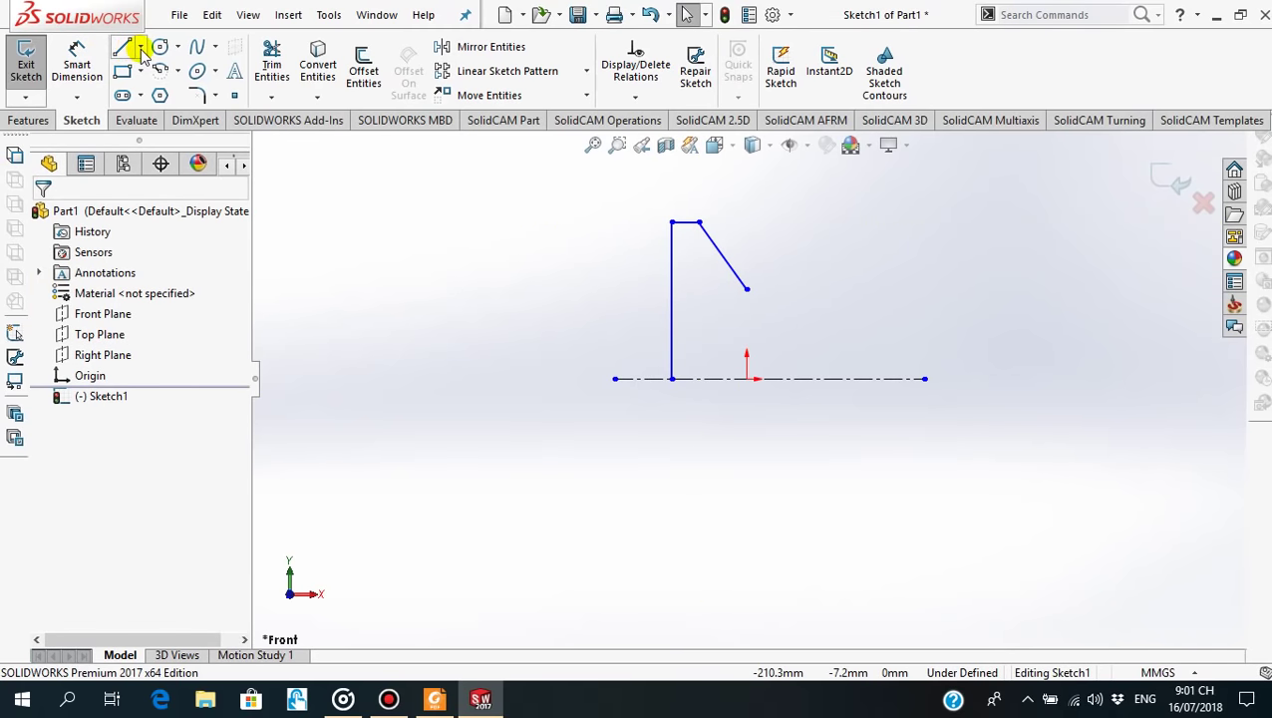
# Draw a vertical centreline rising from the origin above the profile
pyautogui.click(141, 47)
pyautogui.click(164, 93)
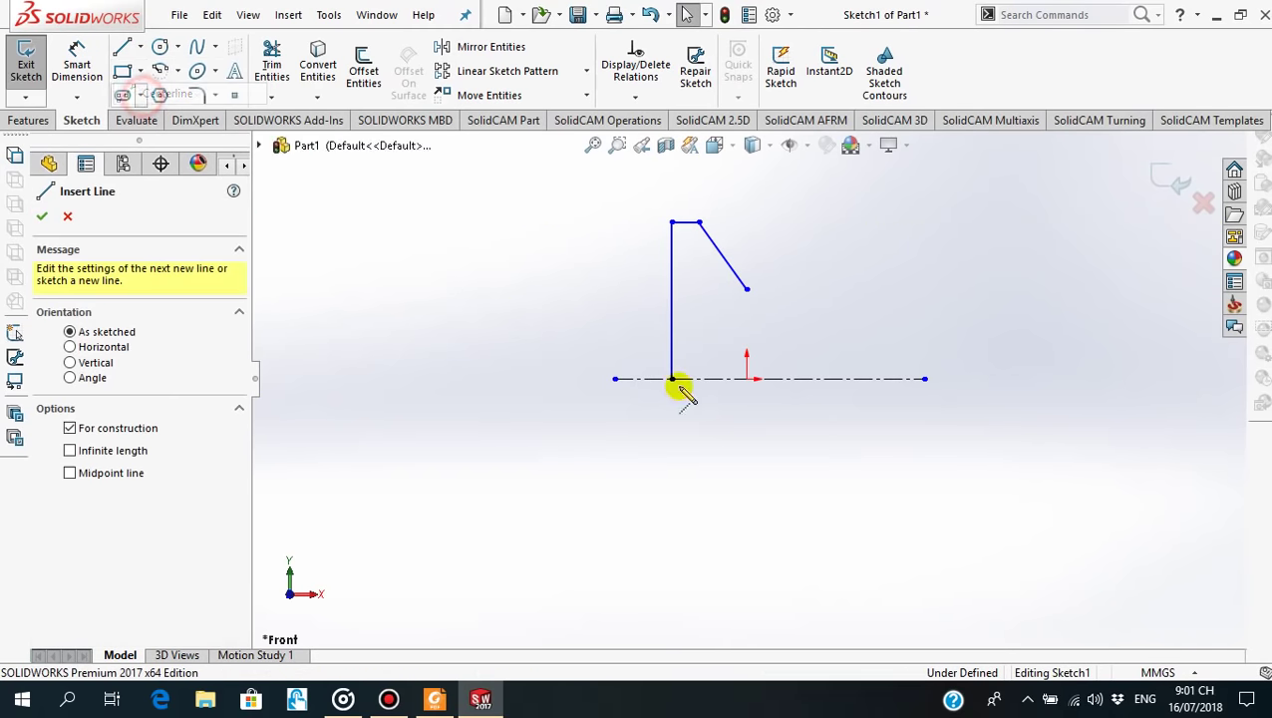
pyautogui.click(746, 379)
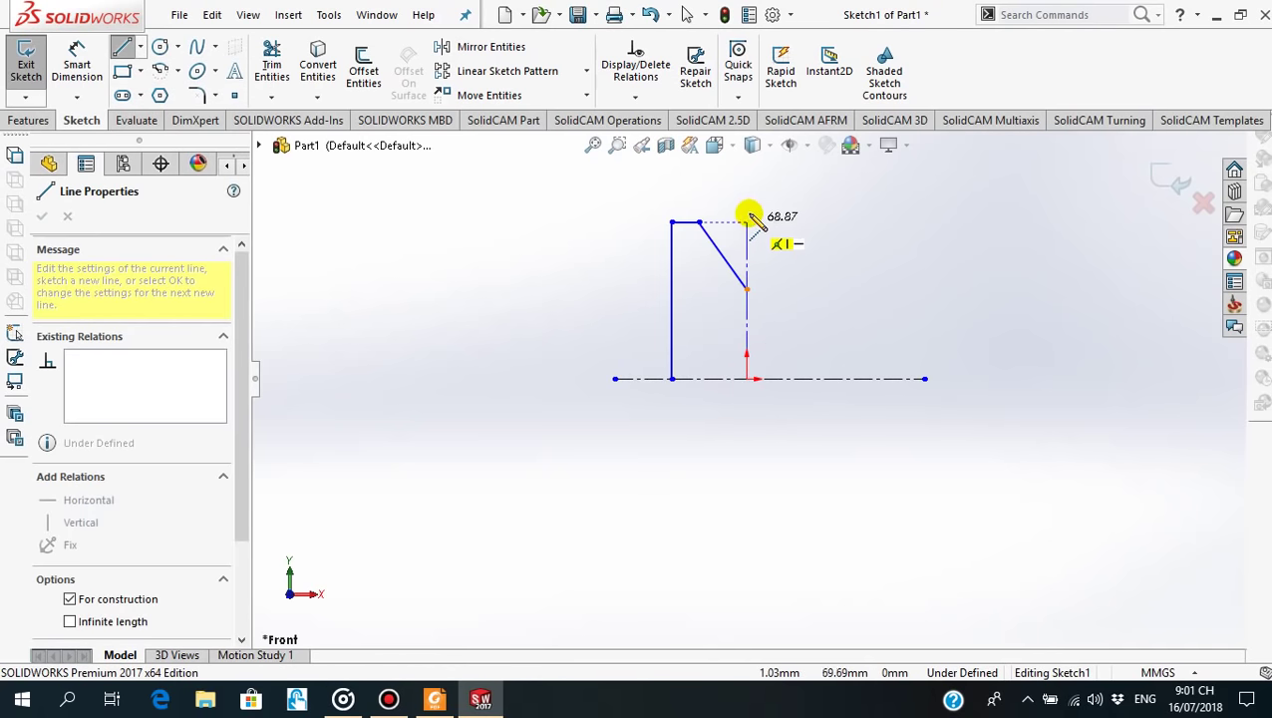
pyautogui.click(746, 180)
pyautogui.press('Escape')
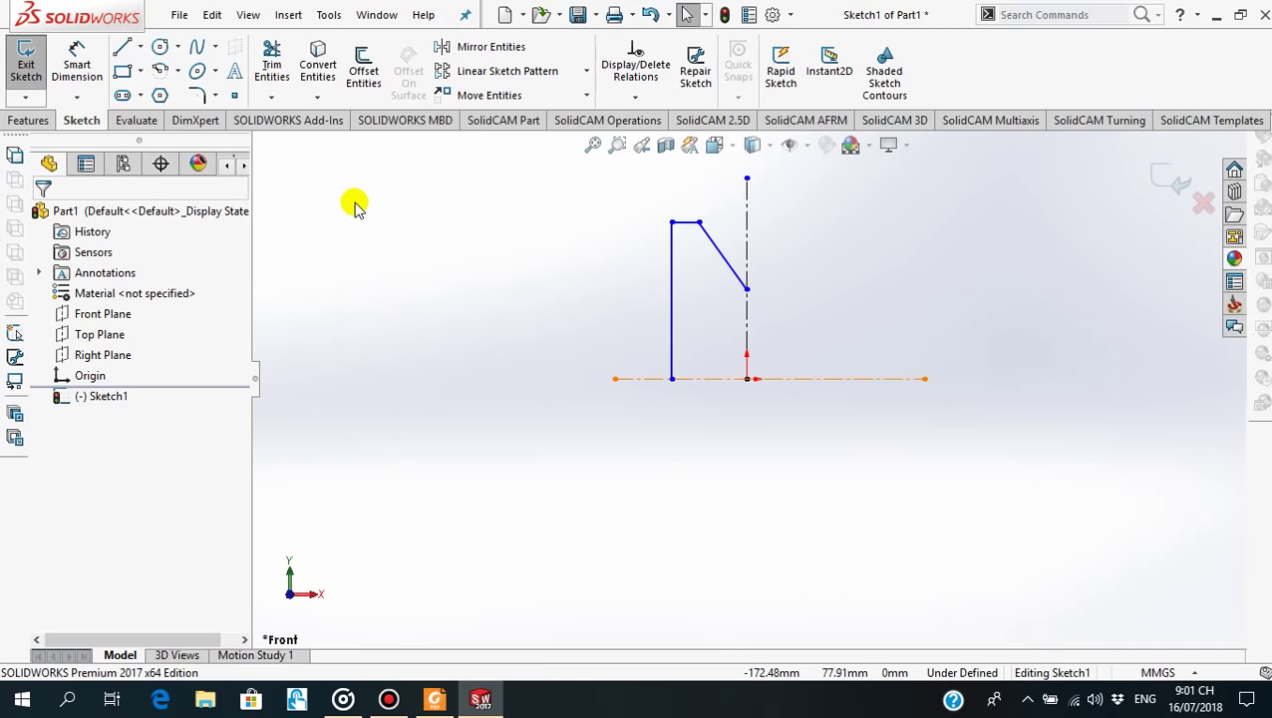
# Mirror the three profile lines about the vertical centreline
pyautogui.click(473, 47)
pyautogui.moveTo(638, 196); pyautogui.dragTo(789, 424)
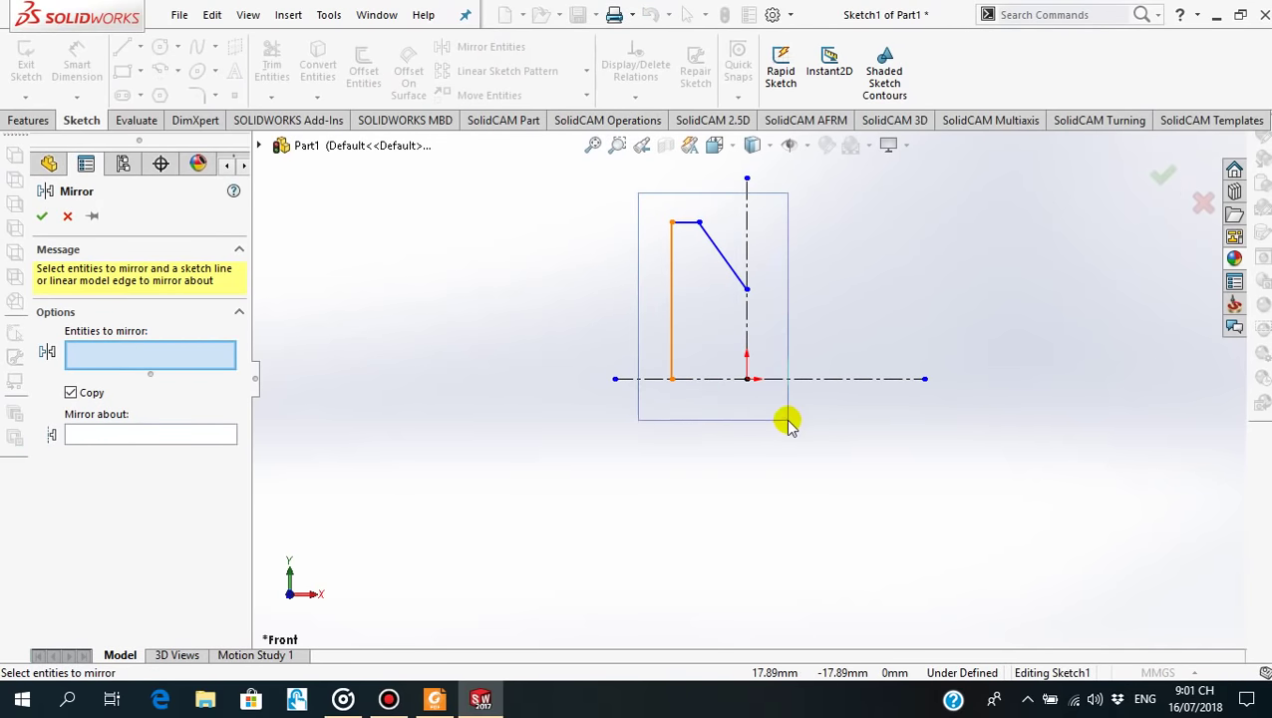
pyautogui.click(125, 465)
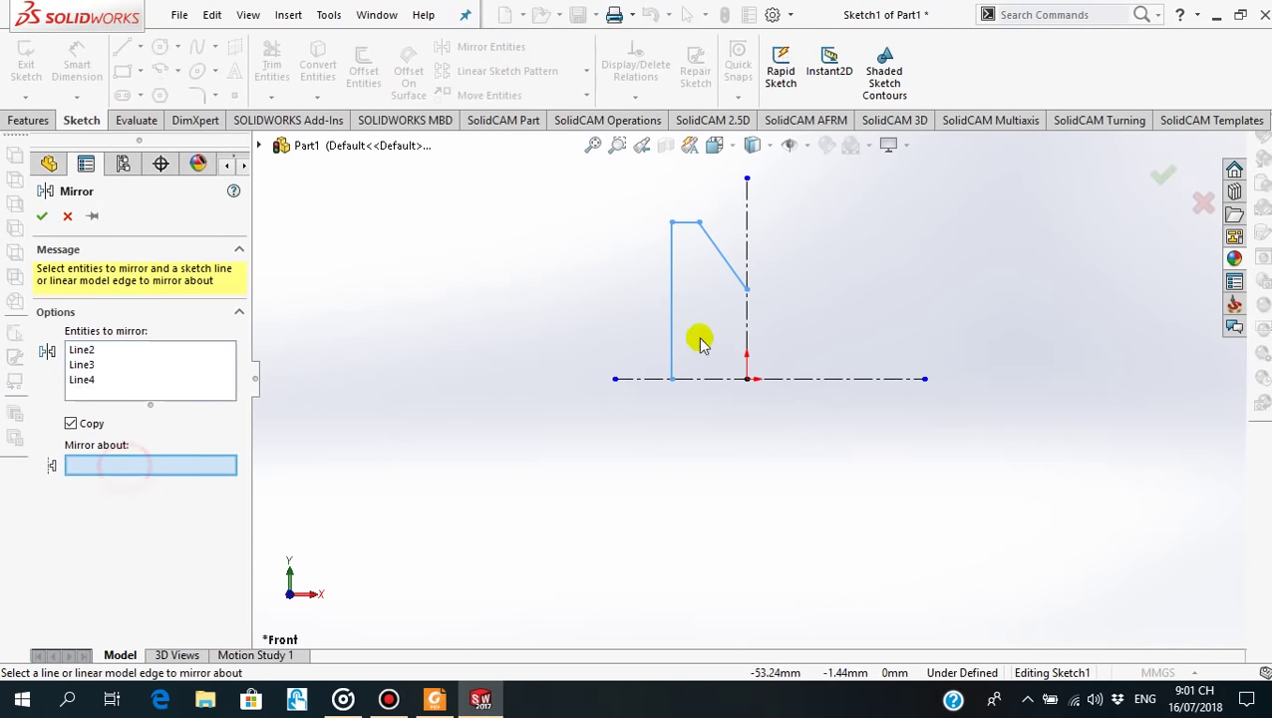
pyautogui.click(745, 333)
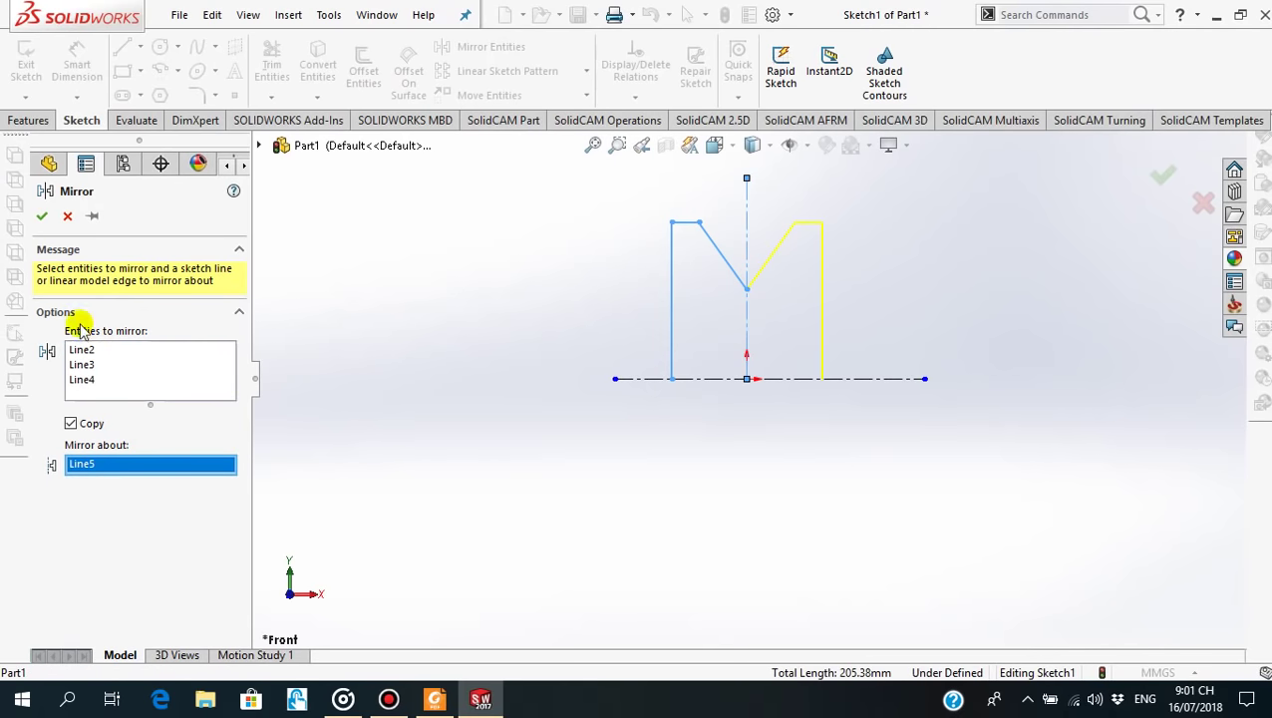
pyautogui.click(45, 218)
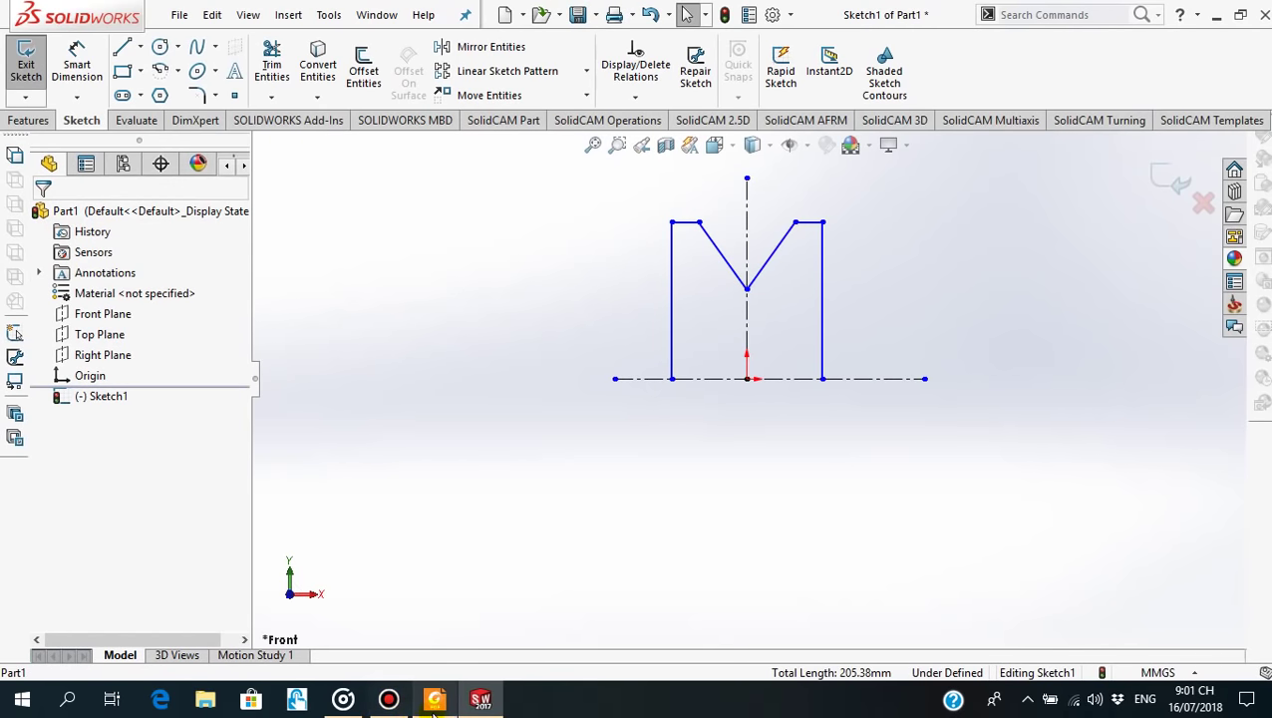
# Check the PDF drawing for reference and return to the sketch
pyautogui.click(484, 579)
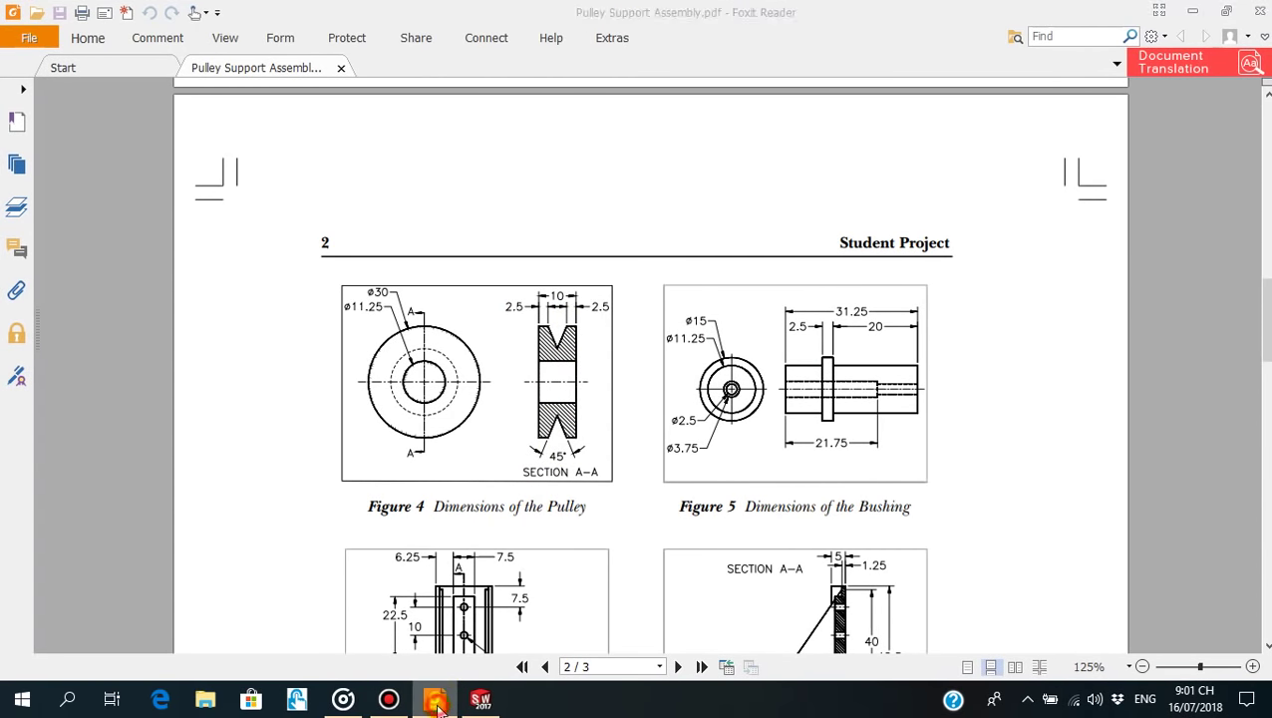
pyautogui.click(481, 699)
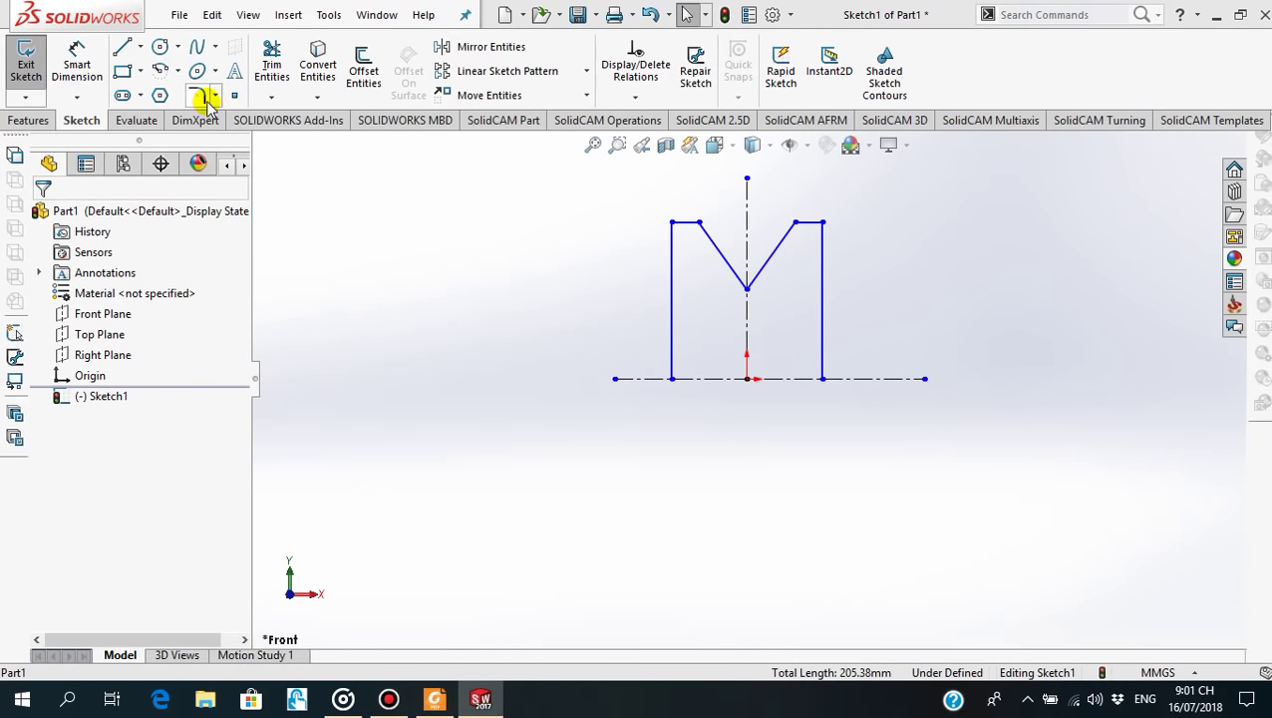
pyautogui.click(77, 61)
# Dimension the profile width to 10 and the top-left ledge to 2.5
pyautogui.click(670, 320)
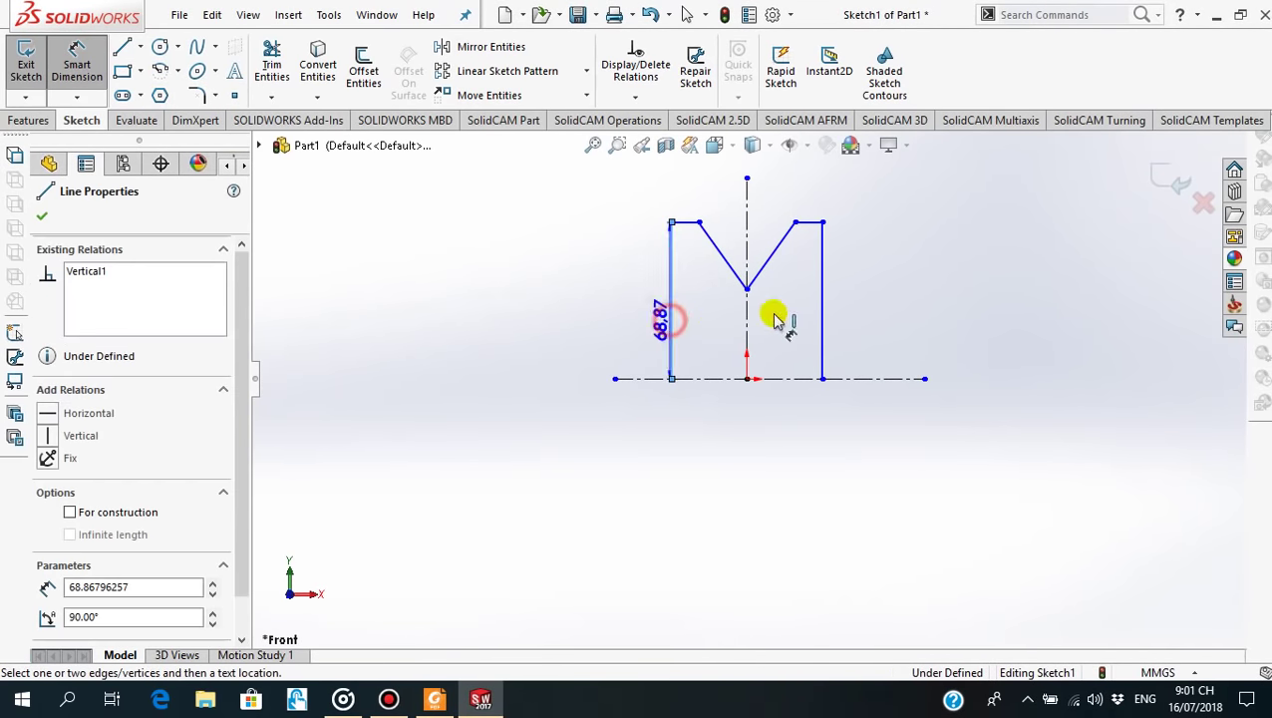
pyautogui.click(821, 312)
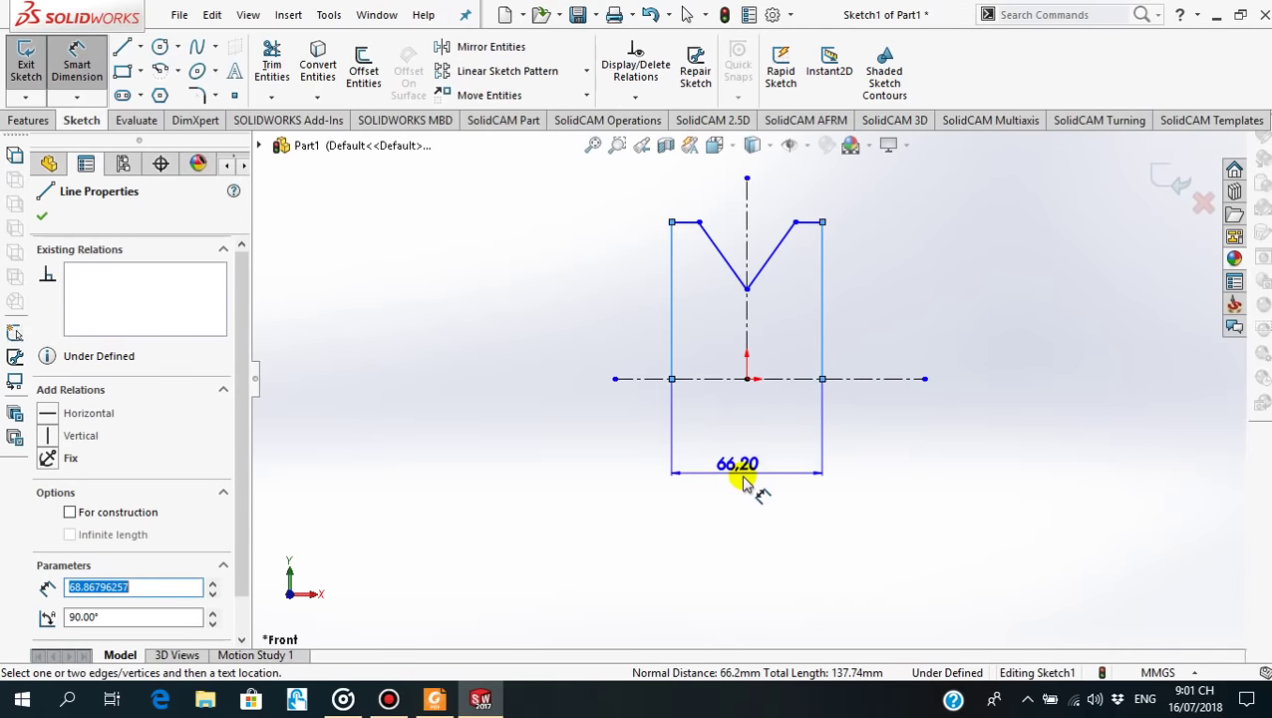
pyautogui.click(742, 482)
pyautogui.write('10')
pyautogui.press('Return')
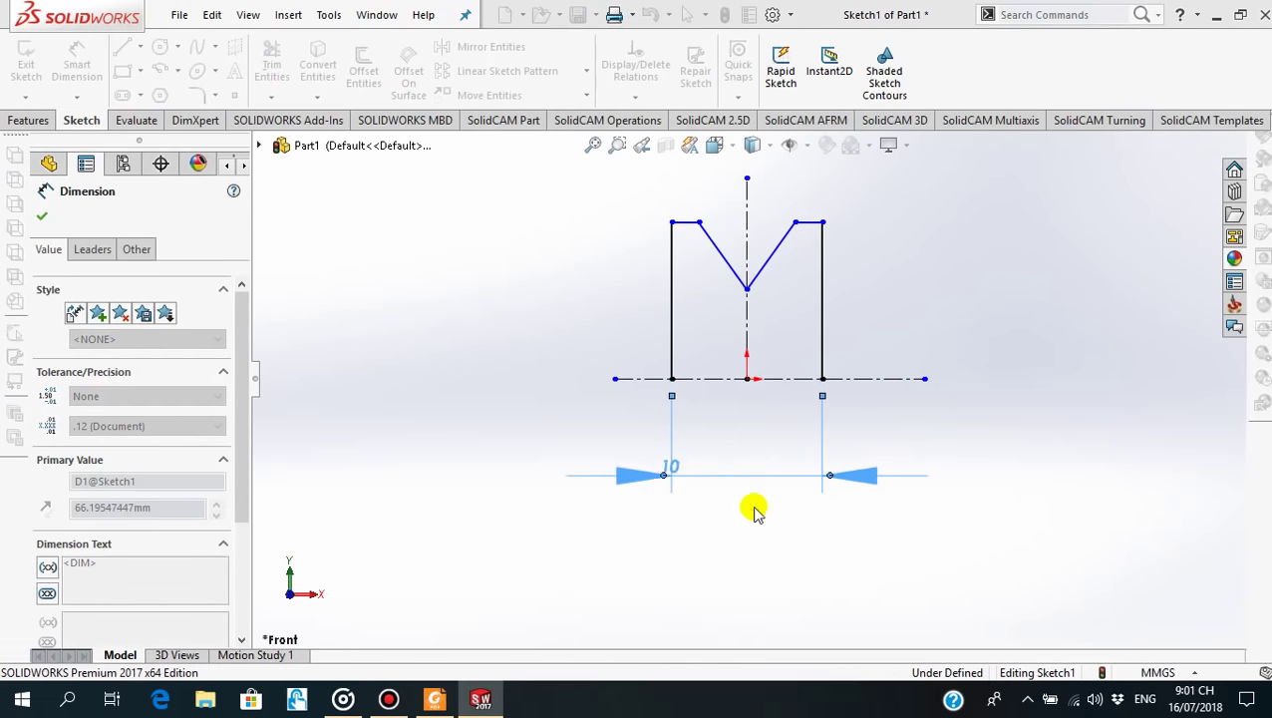
pyautogui.click(688, 221)
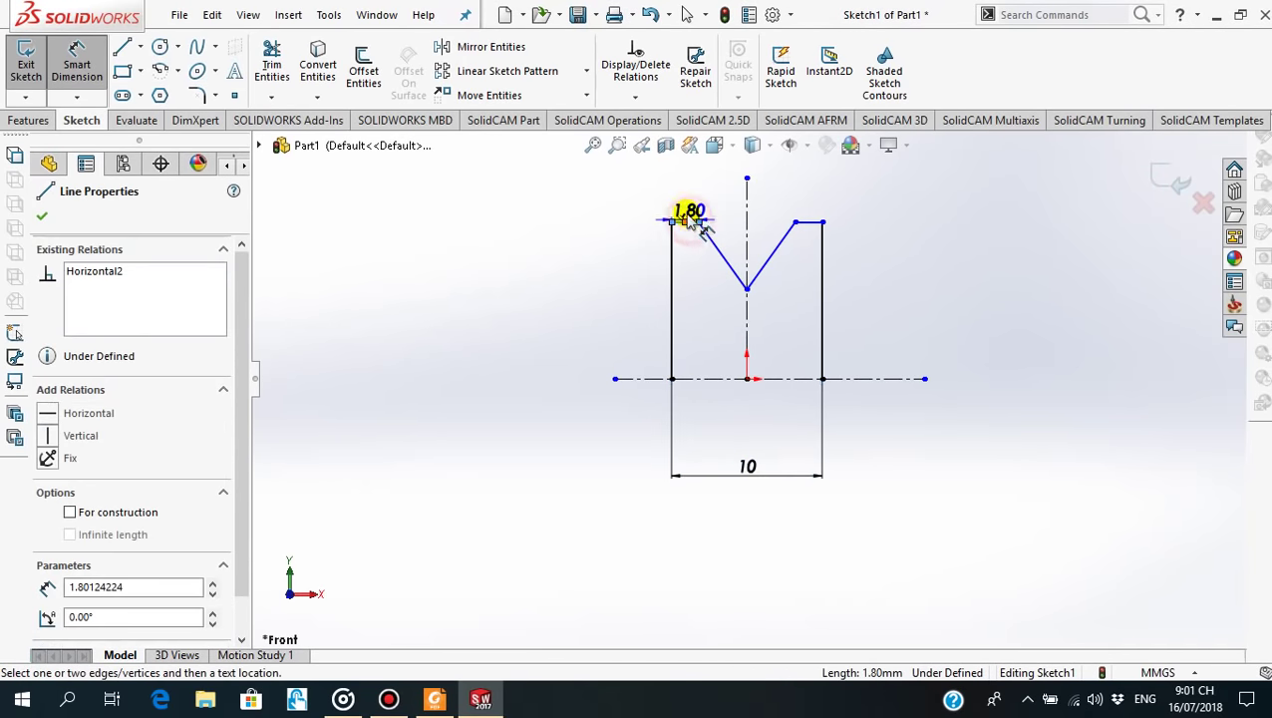
pyautogui.click(682, 199)
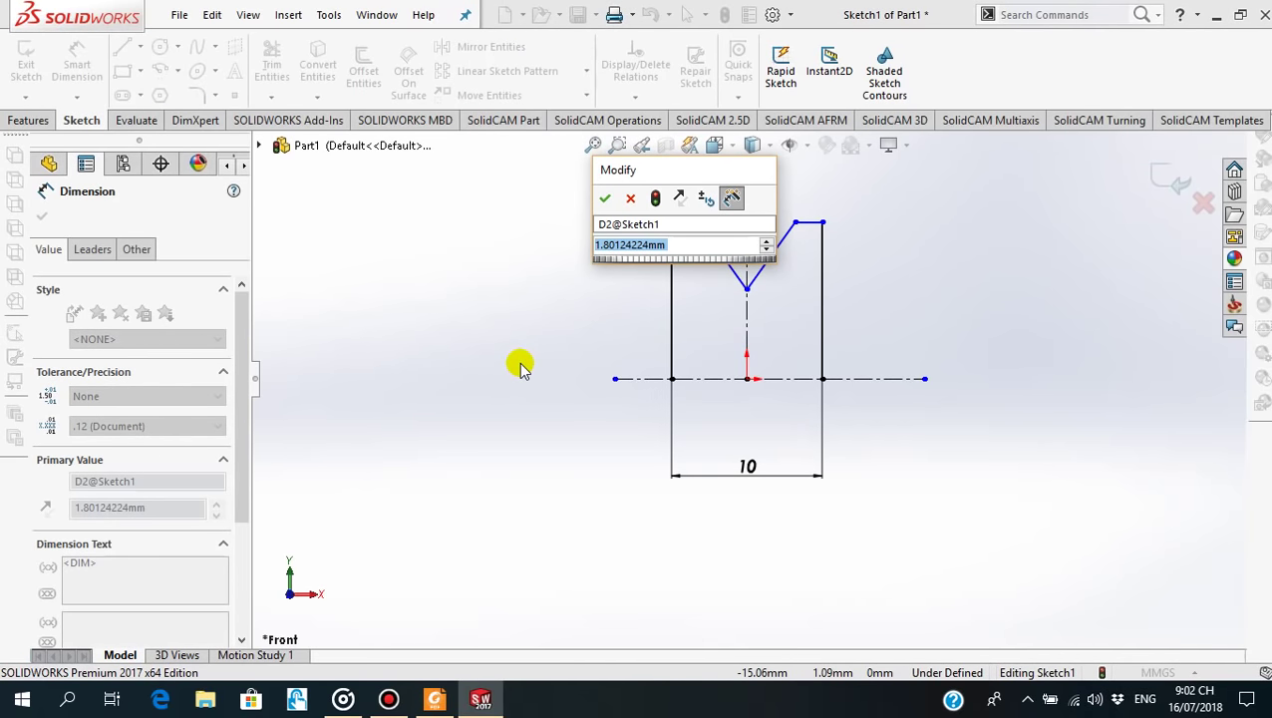
pyautogui.write('2')
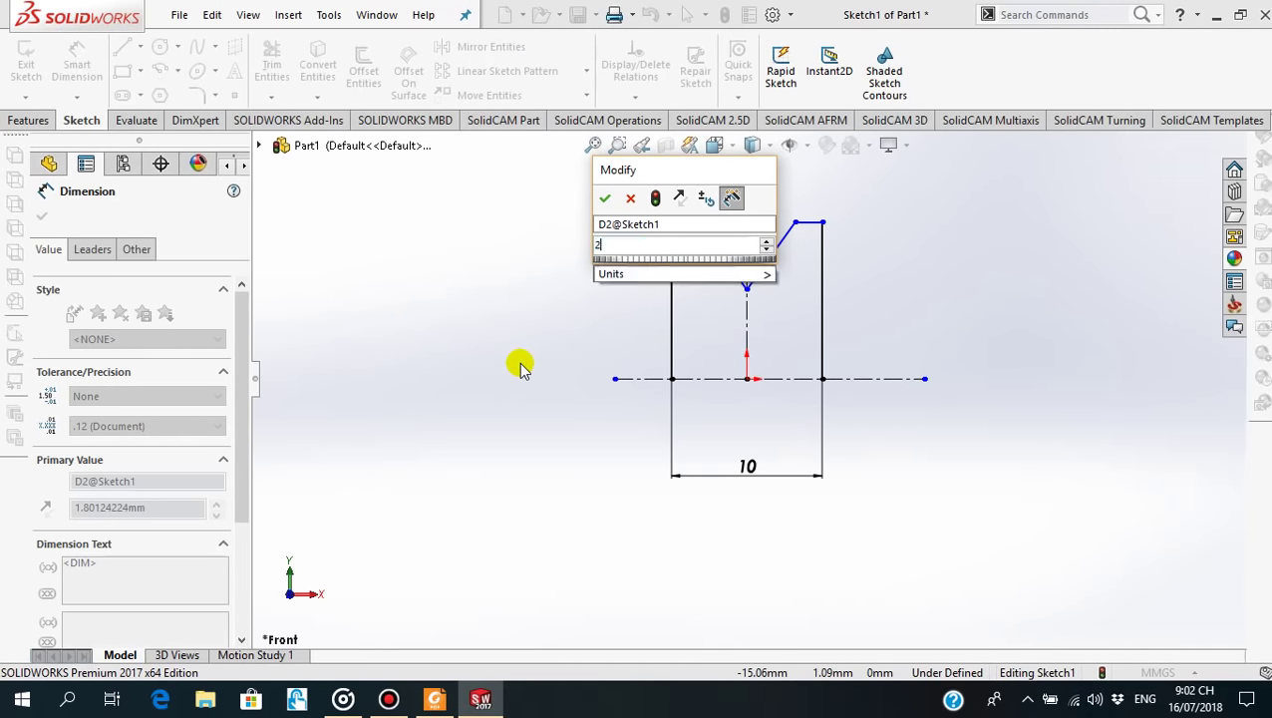
pyautogui.write('.5')
pyautogui.press('Return')
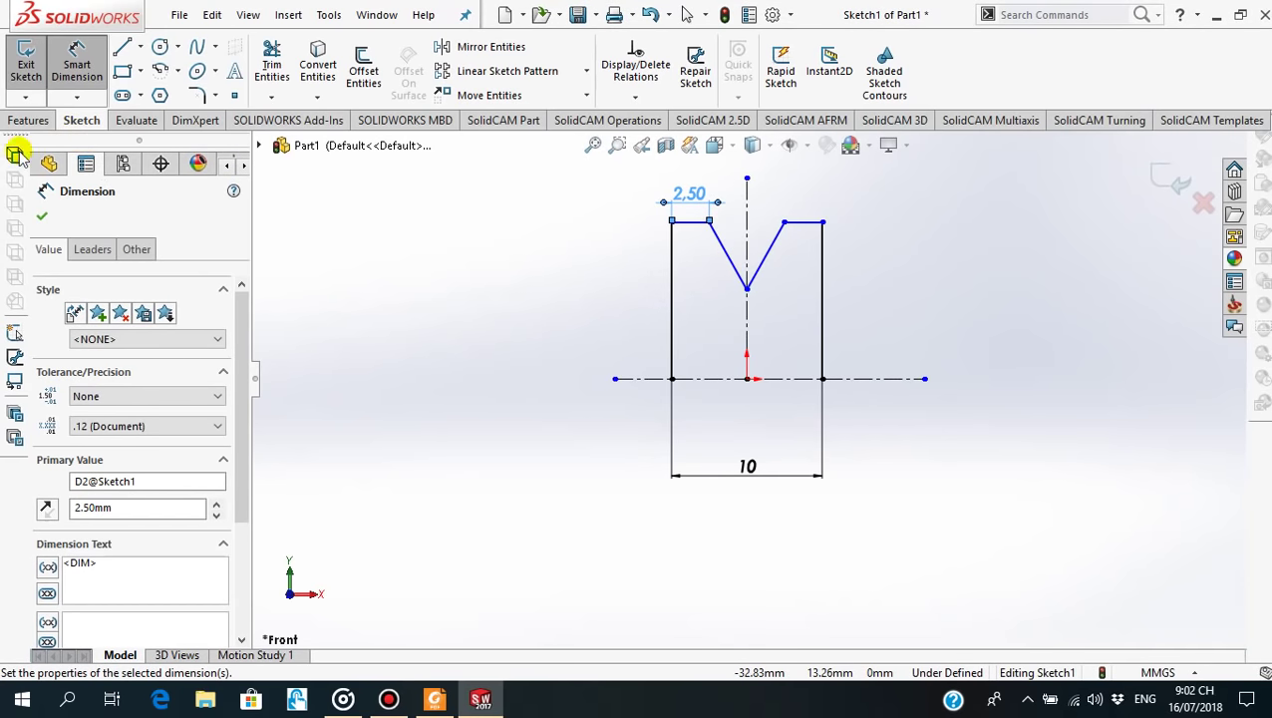
pyautogui.click(41, 216)
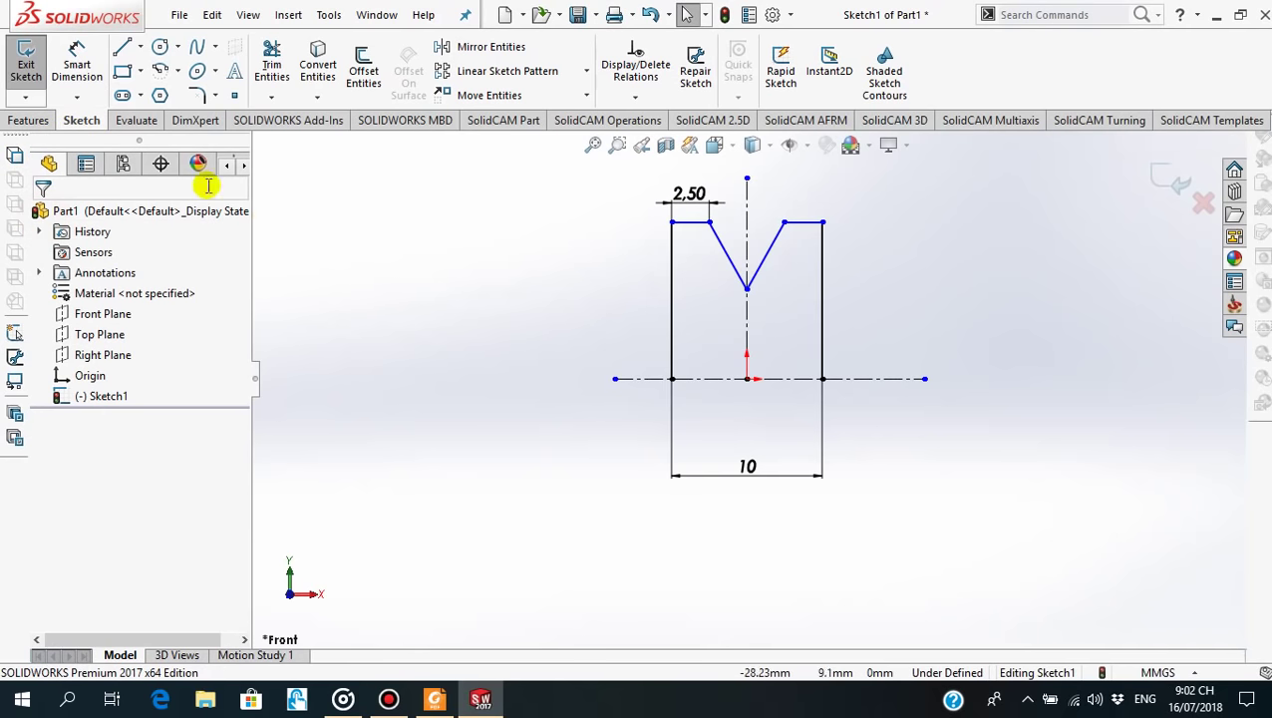
# Set a 45° angle between the V-notch lines, then check the PDF drawing
pyautogui.click(76, 61)
pyautogui.click(728, 251)
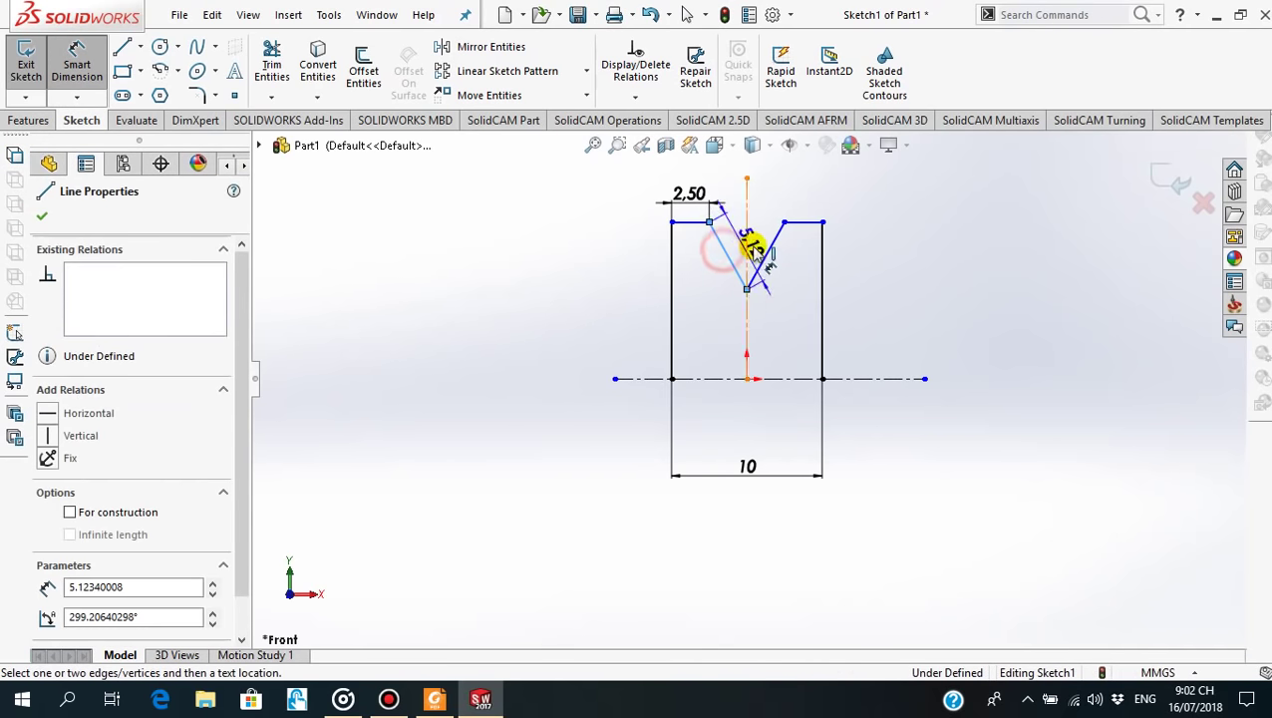
pyautogui.click(766, 252)
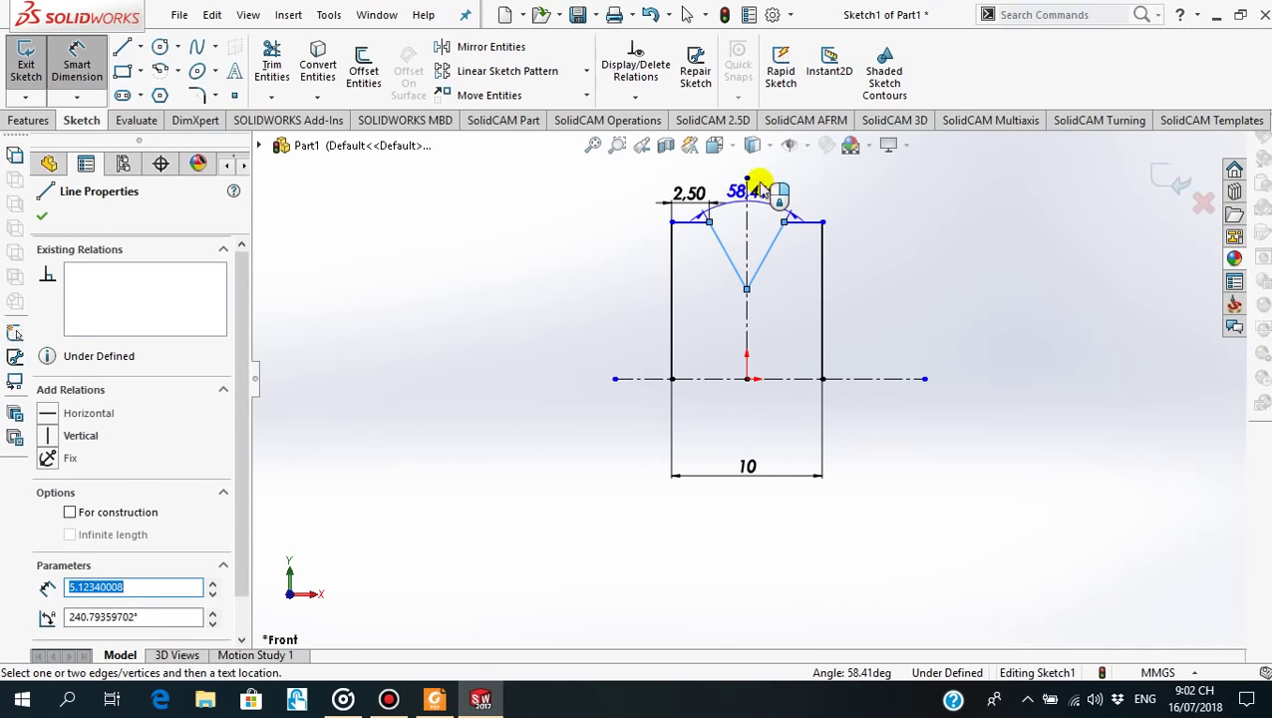
pyautogui.click(759, 169)
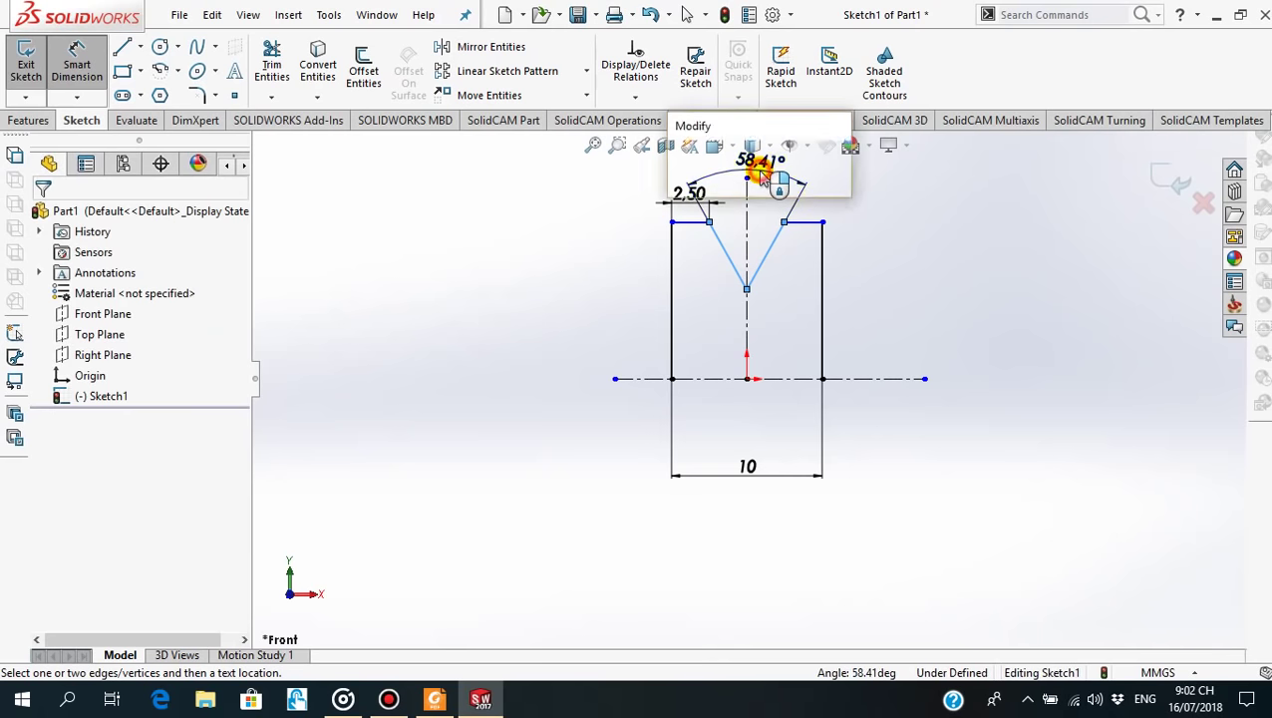
pyautogui.write('4')
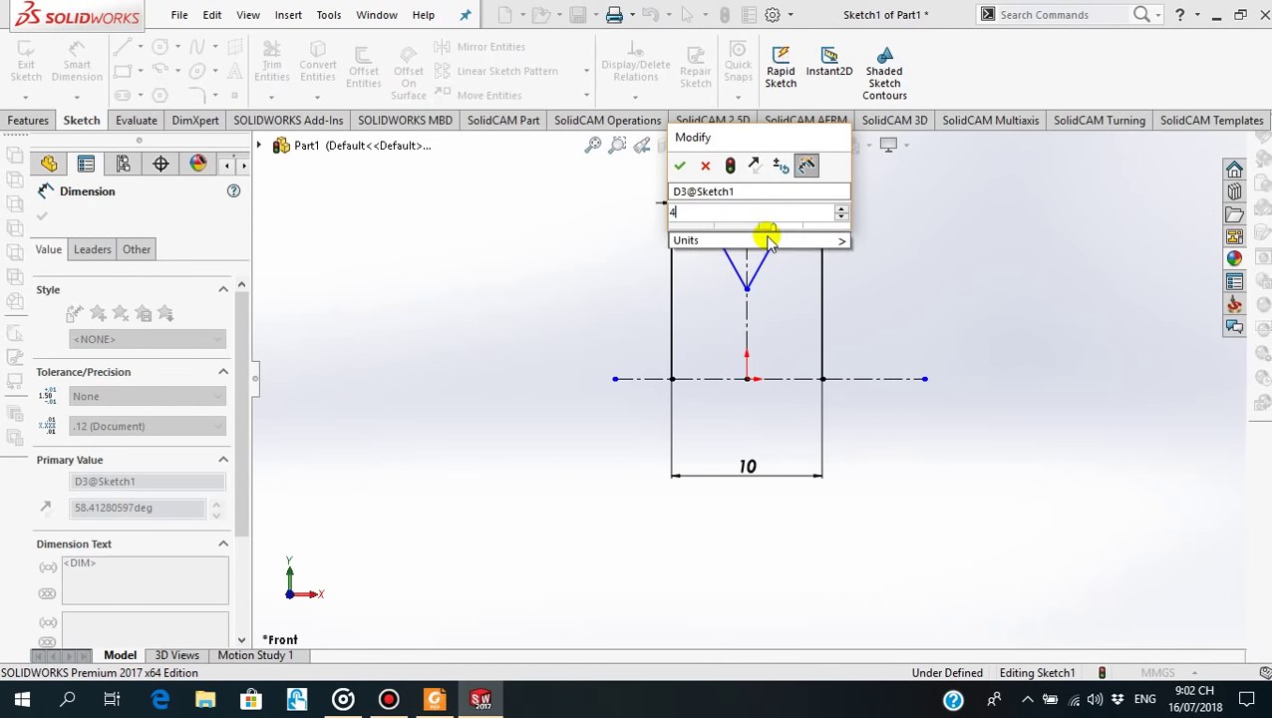
pyautogui.write('5')
pyautogui.press('Return')
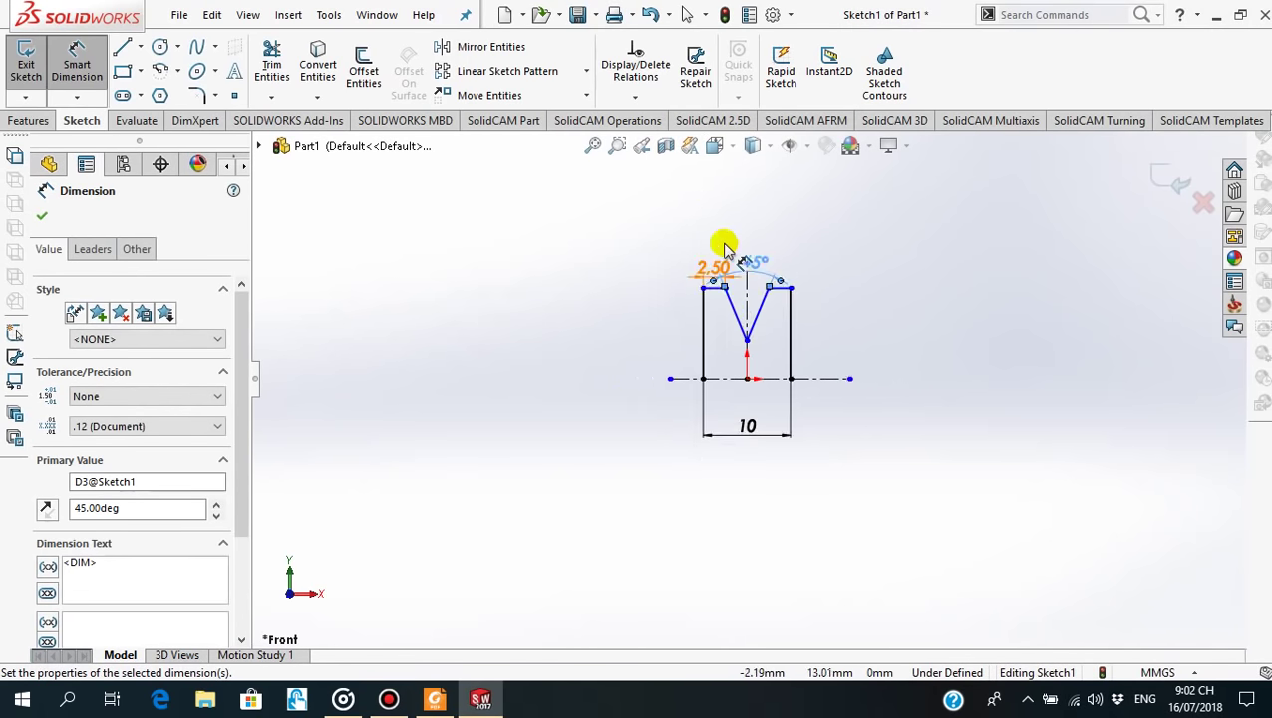
pyautogui.scroll(-3, 767, 362)
pyautogui.scroll(3, 685, 561)
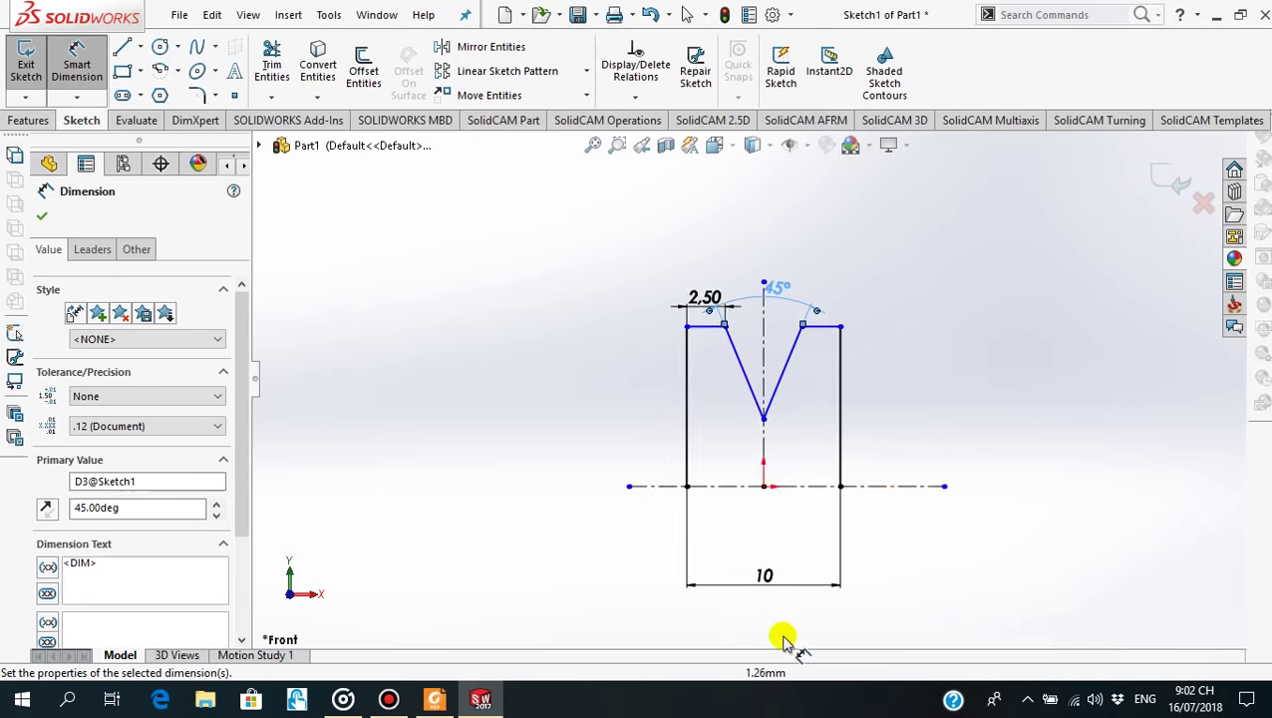
pyautogui.click(44, 217)
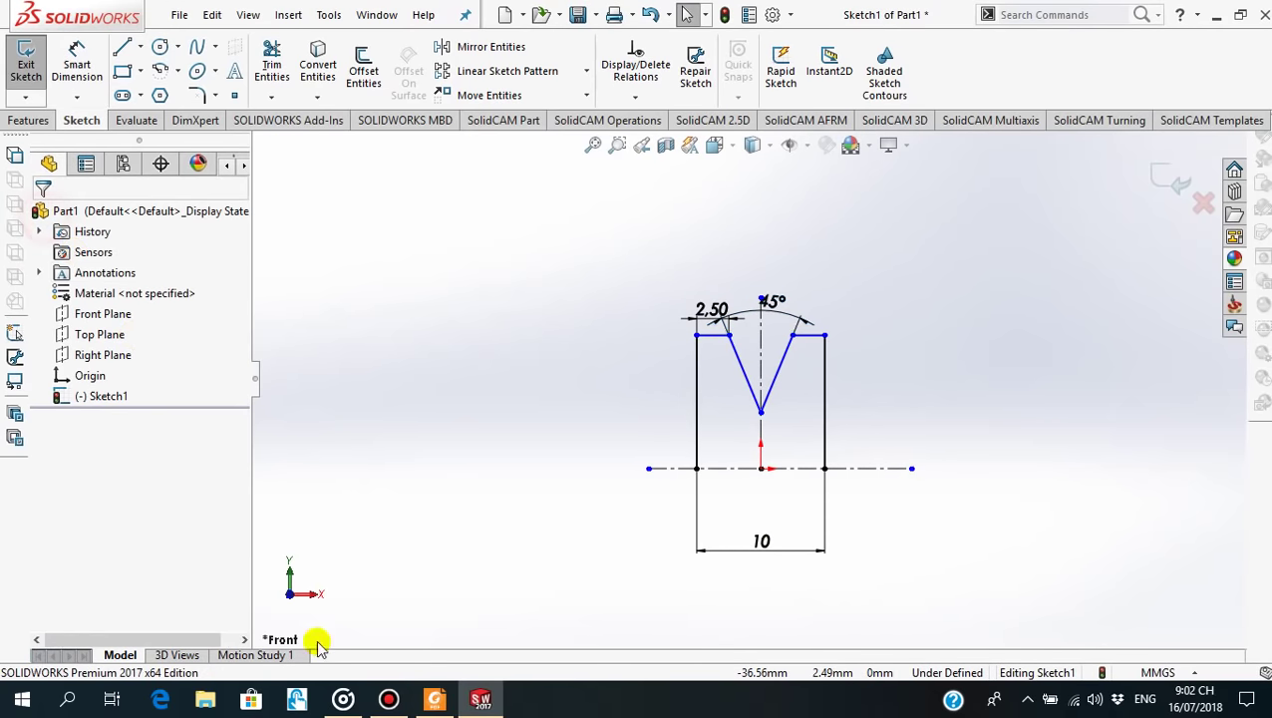
pyautogui.click(433, 699)
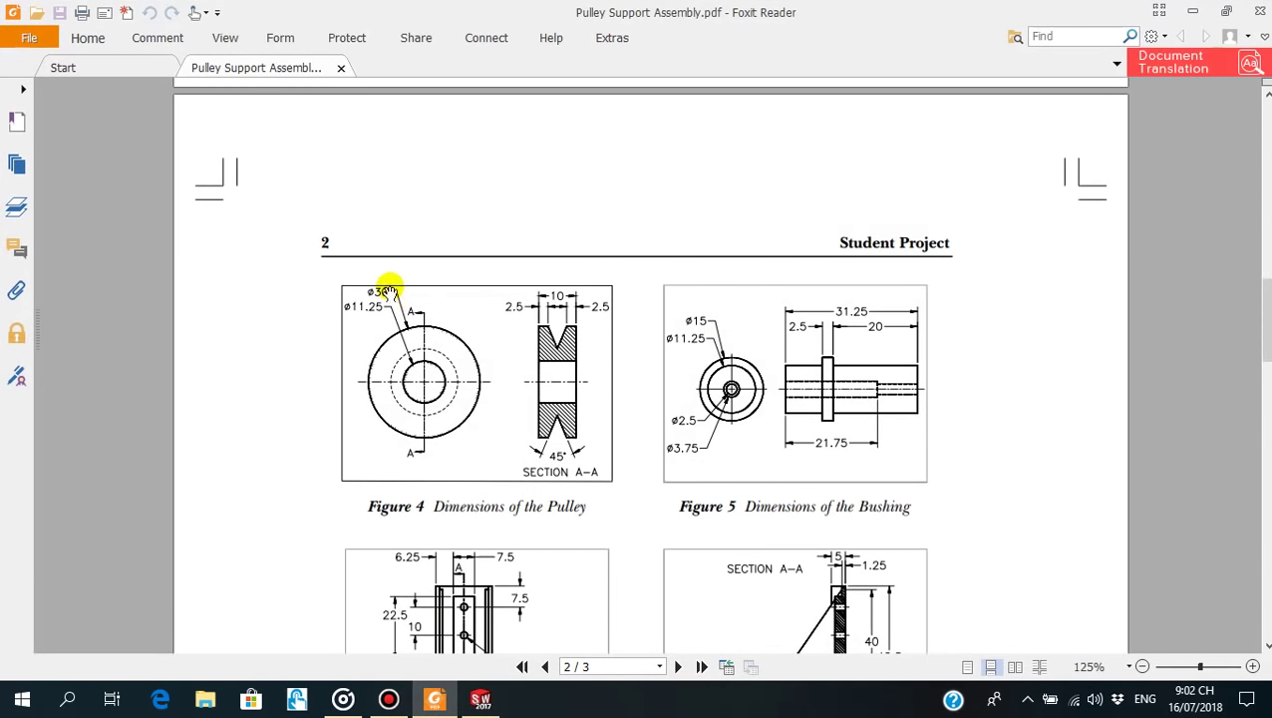
# Dimension the top edge to the centerline as a 30 diameter
pyautogui.click(435, 701)
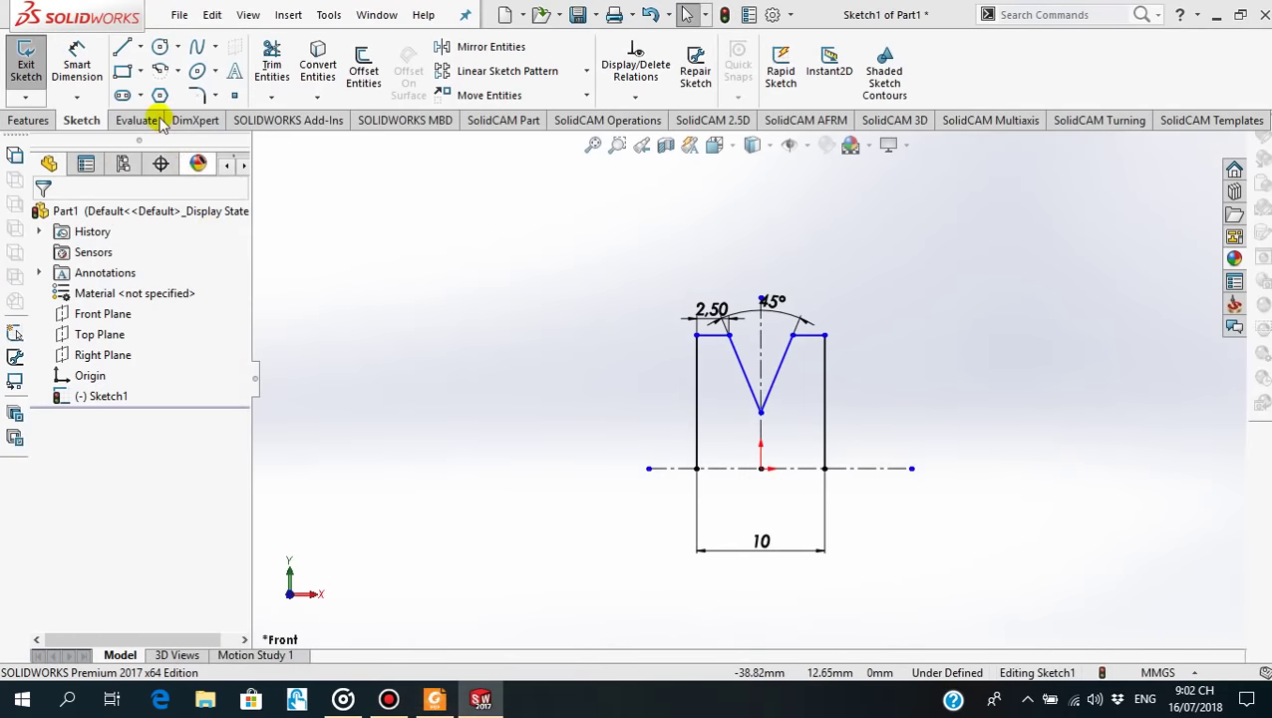
pyautogui.click(76, 55)
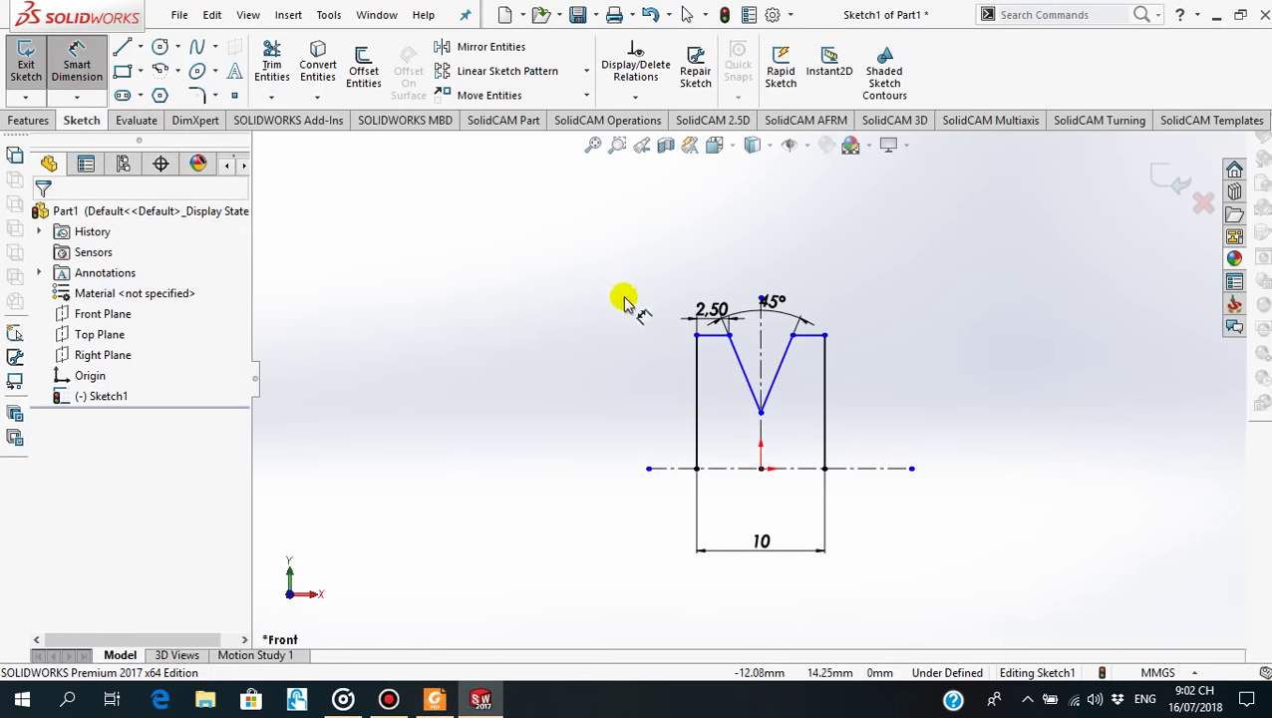
pyautogui.click(711, 336)
pyautogui.click(727, 468)
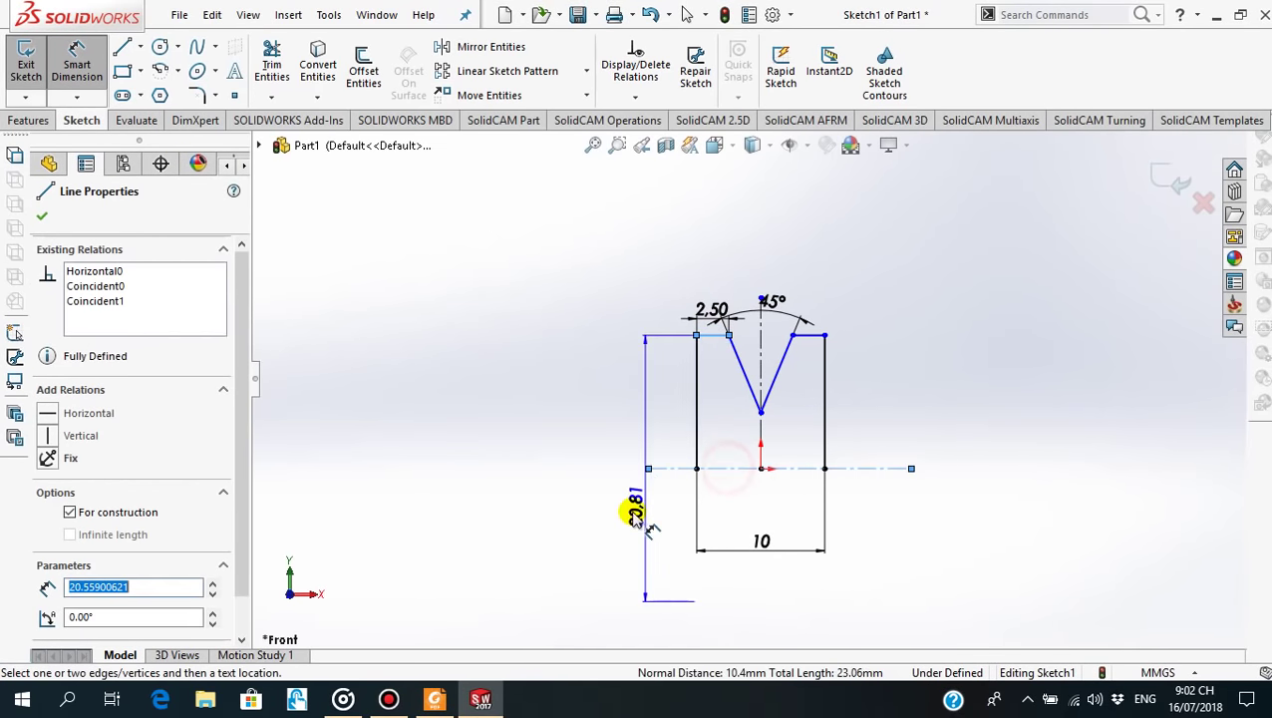
pyautogui.click(596, 487)
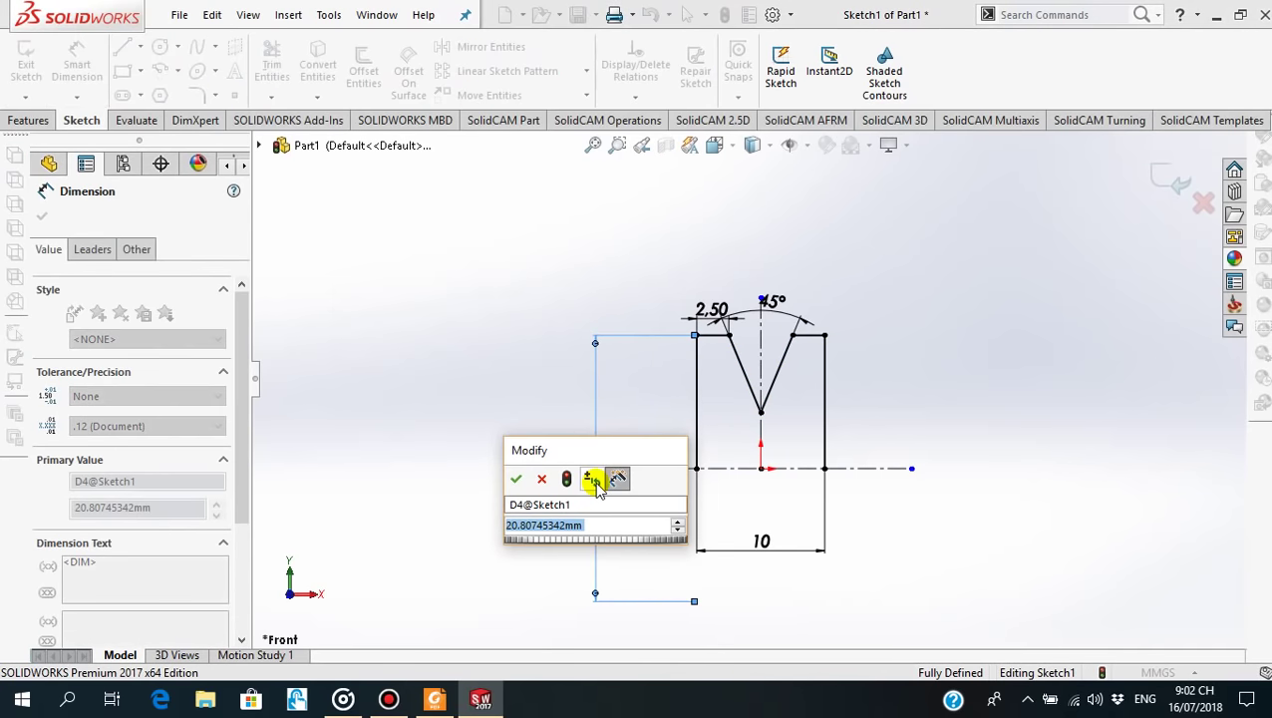
pyautogui.write('30')
pyautogui.press('Return')
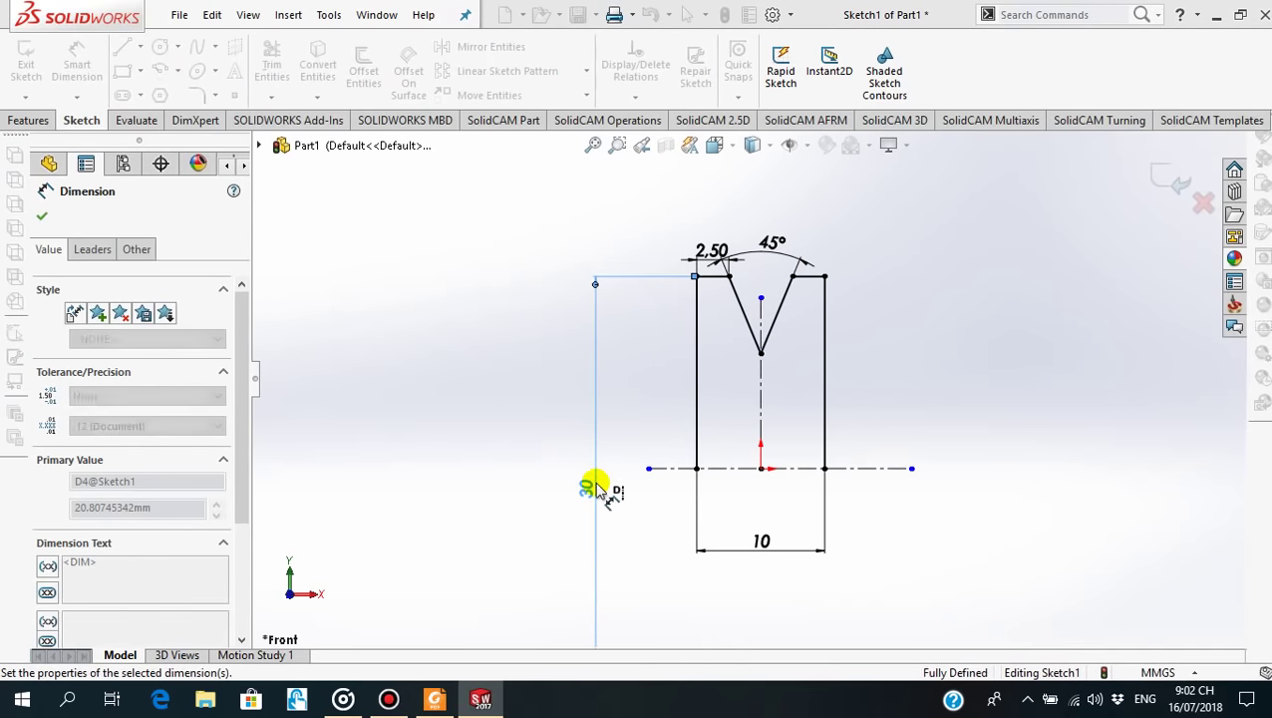
pyautogui.click(41, 221)
# Draw a horizontal line between the two vertical edges, checking the PDF drawing
pyautogui.click(121, 46)
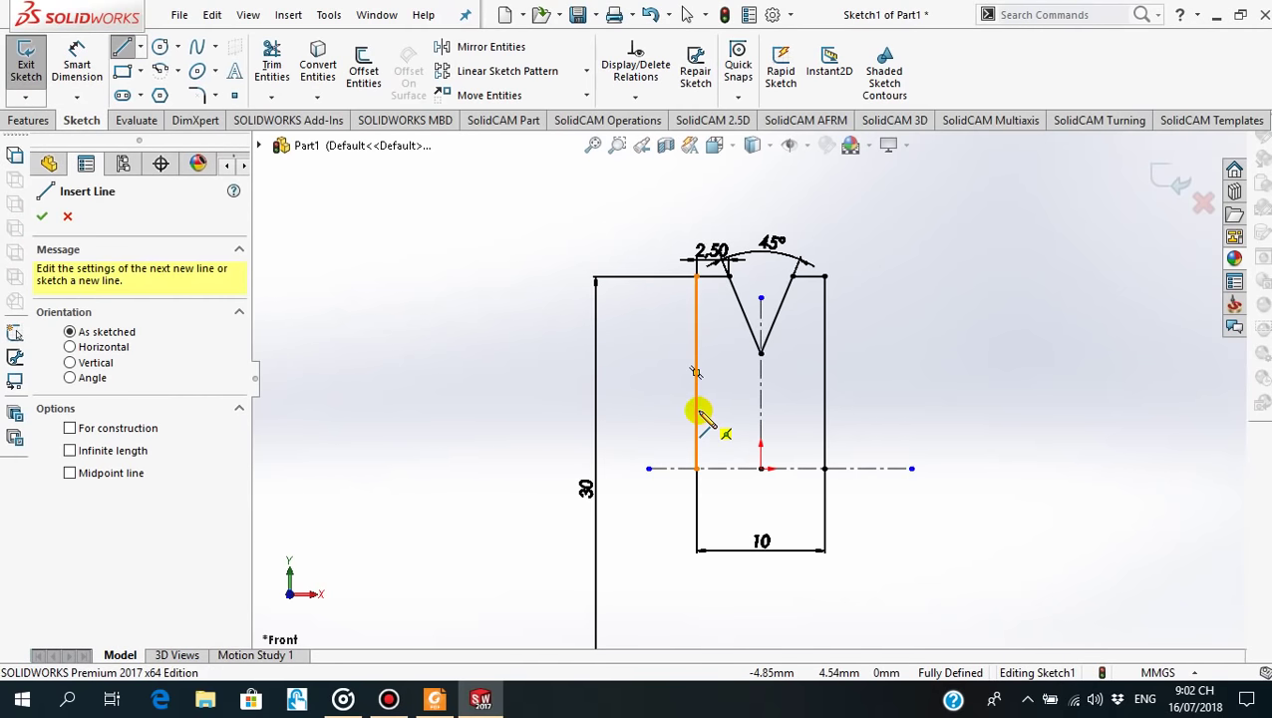
pyautogui.click(697, 410)
pyautogui.click(825, 410)
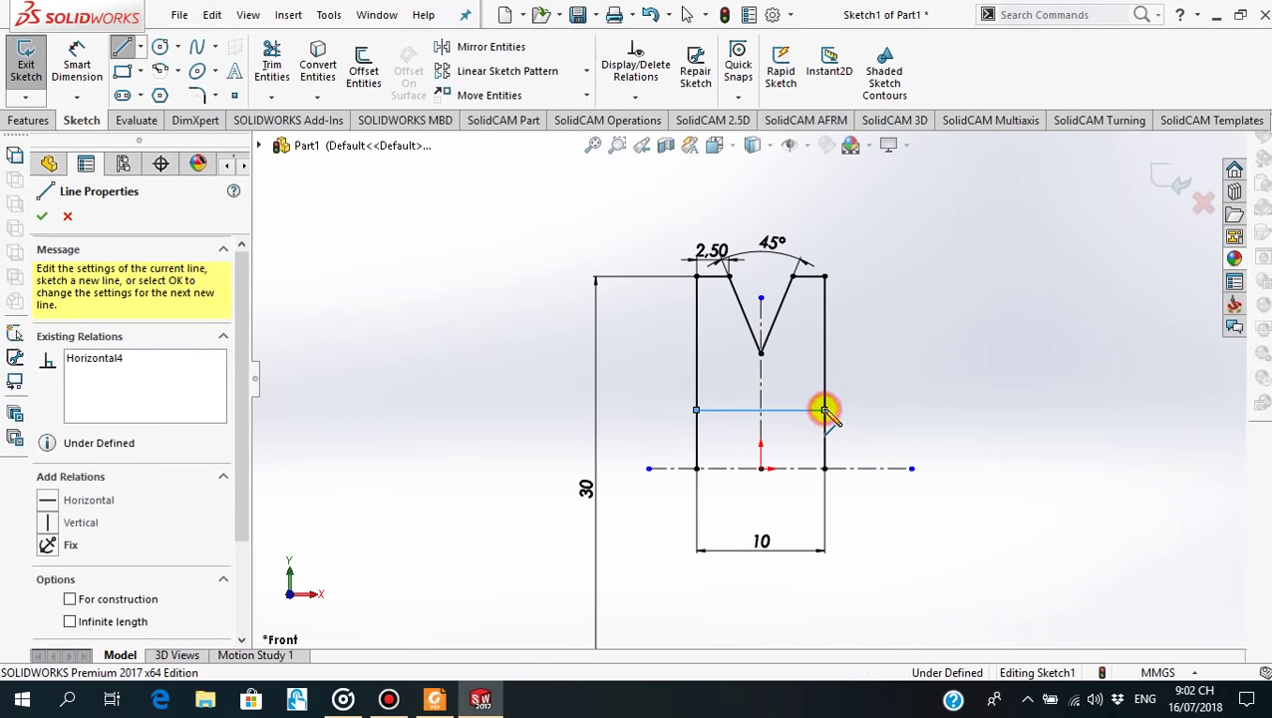
pyautogui.press('Escape')
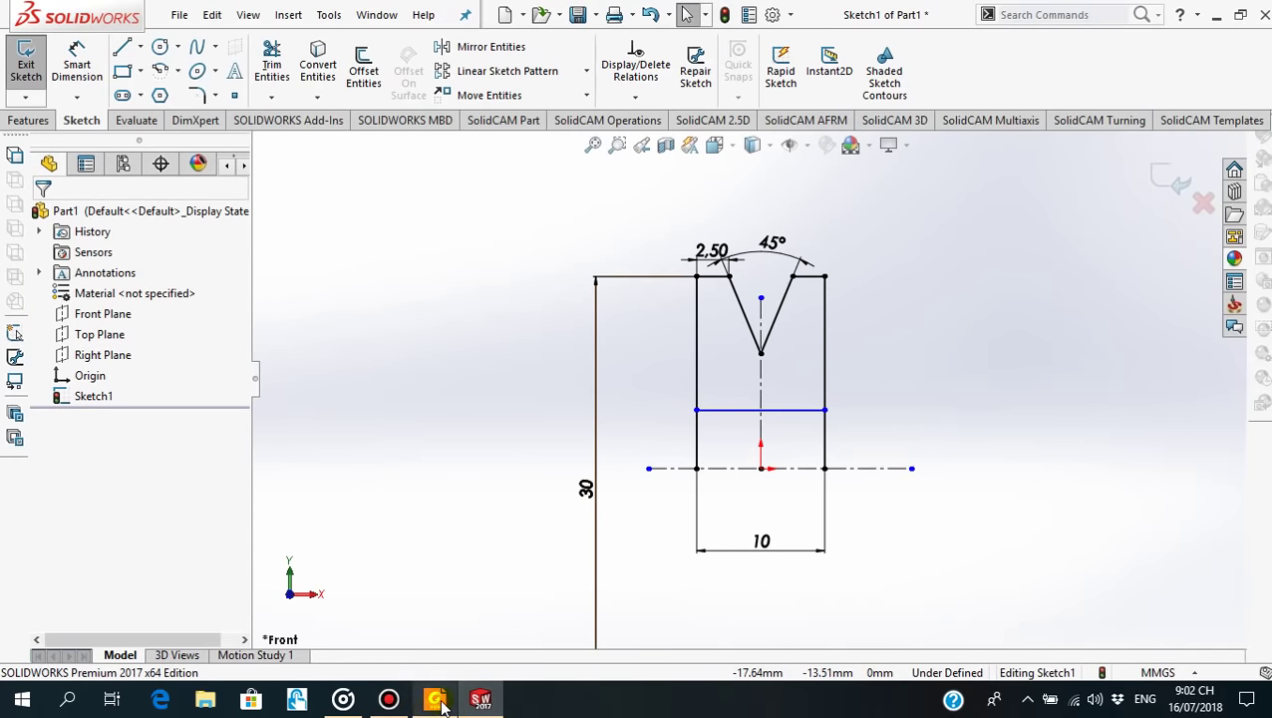
pyautogui.click(436, 699)
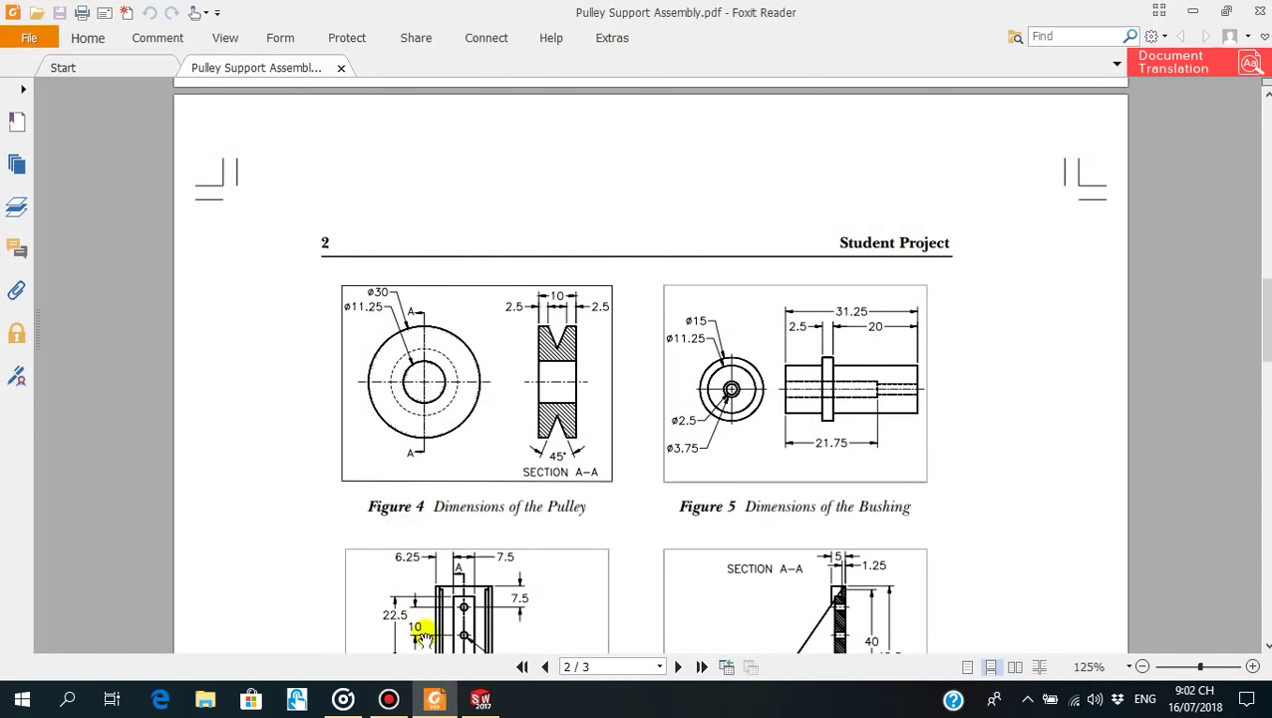
pyautogui.click(436, 701)
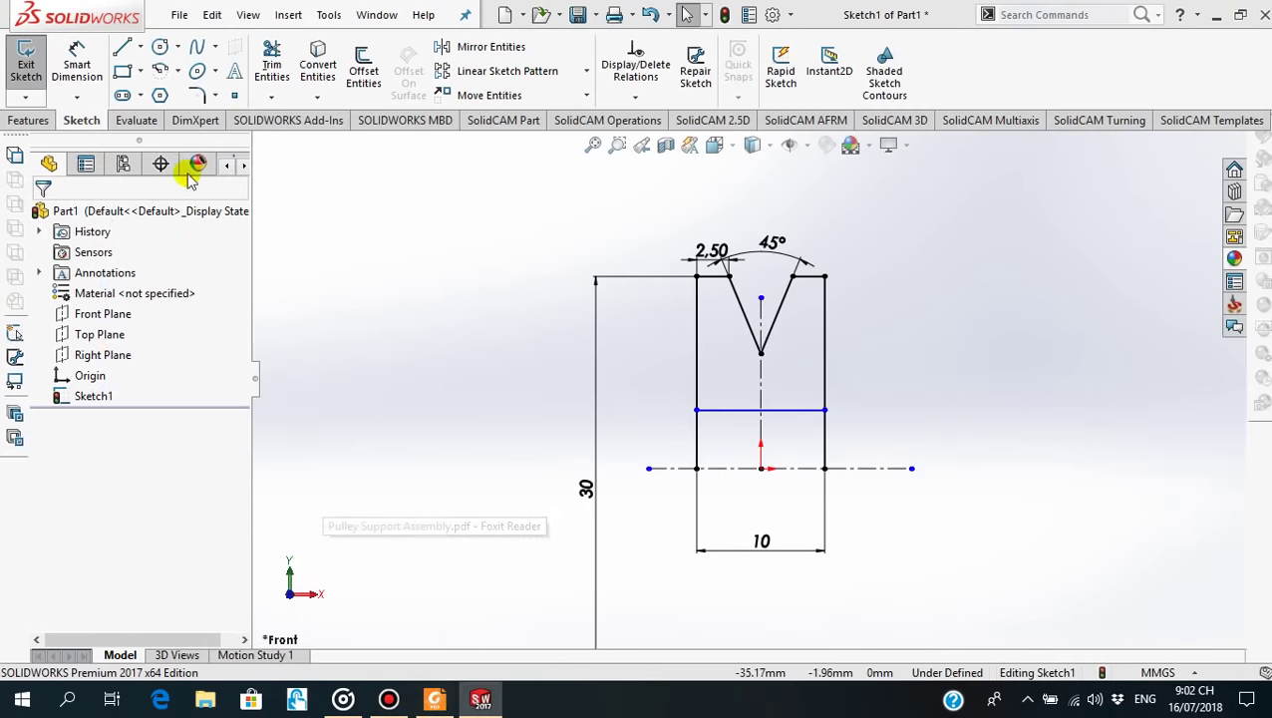
# Dimension the new horizontal line to the centerline as an 11.25 bore diameter
pyautogui.click(84, 79)
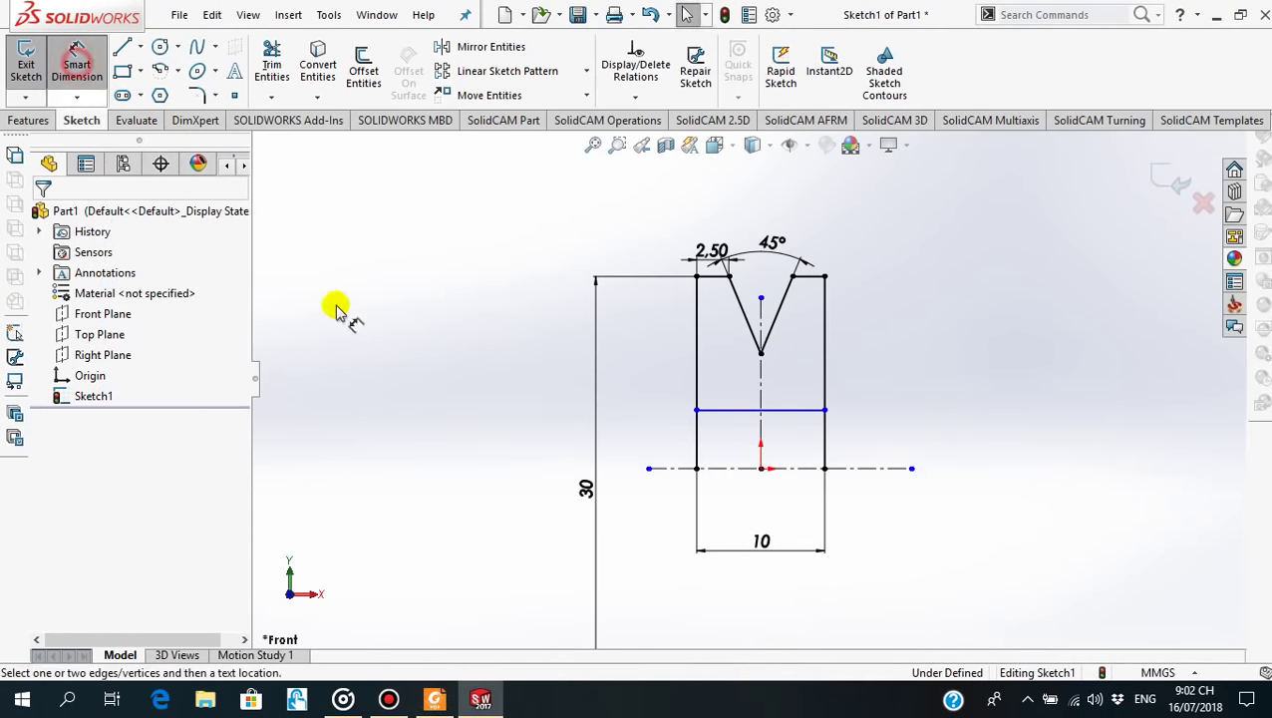
pyautogui.click(733, 410)
pyautogui.click(732, 468)
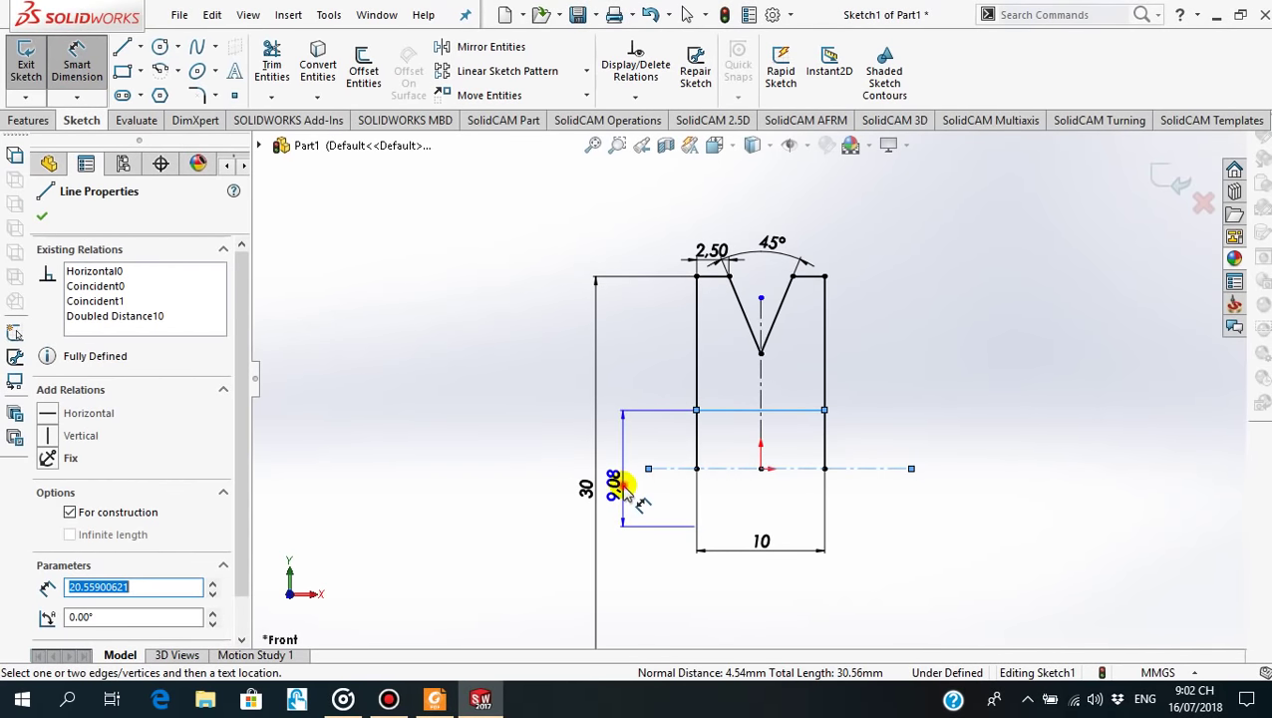
pyautogui.click(636, 503)
pyautogui.write('11')
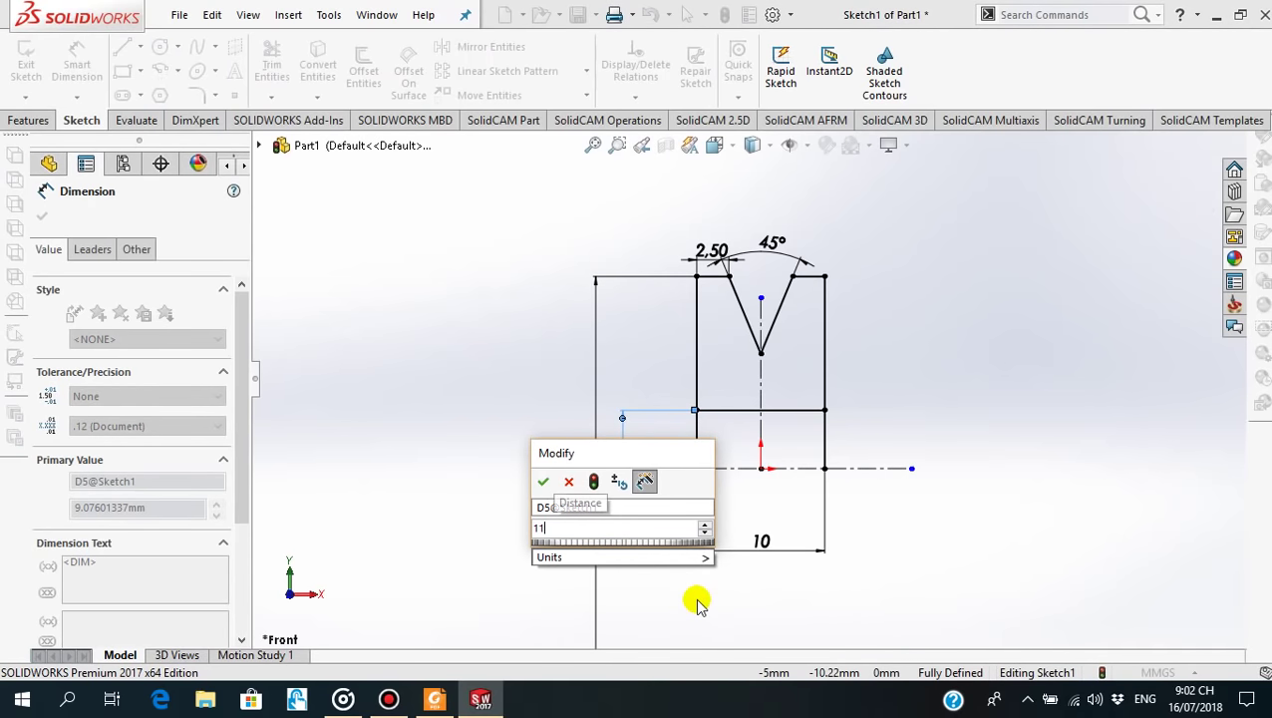
pyautogui.write('.25')
pyautogui.press('Return')
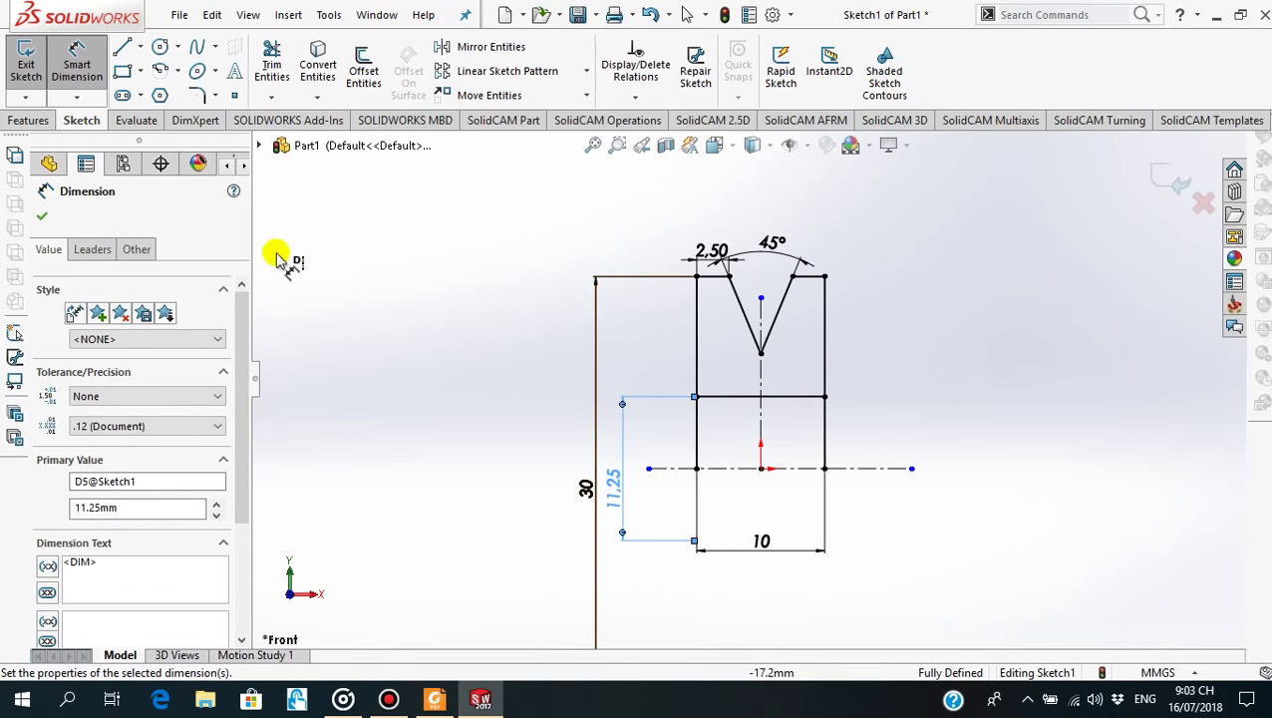
pyautogui.click(46, 215)
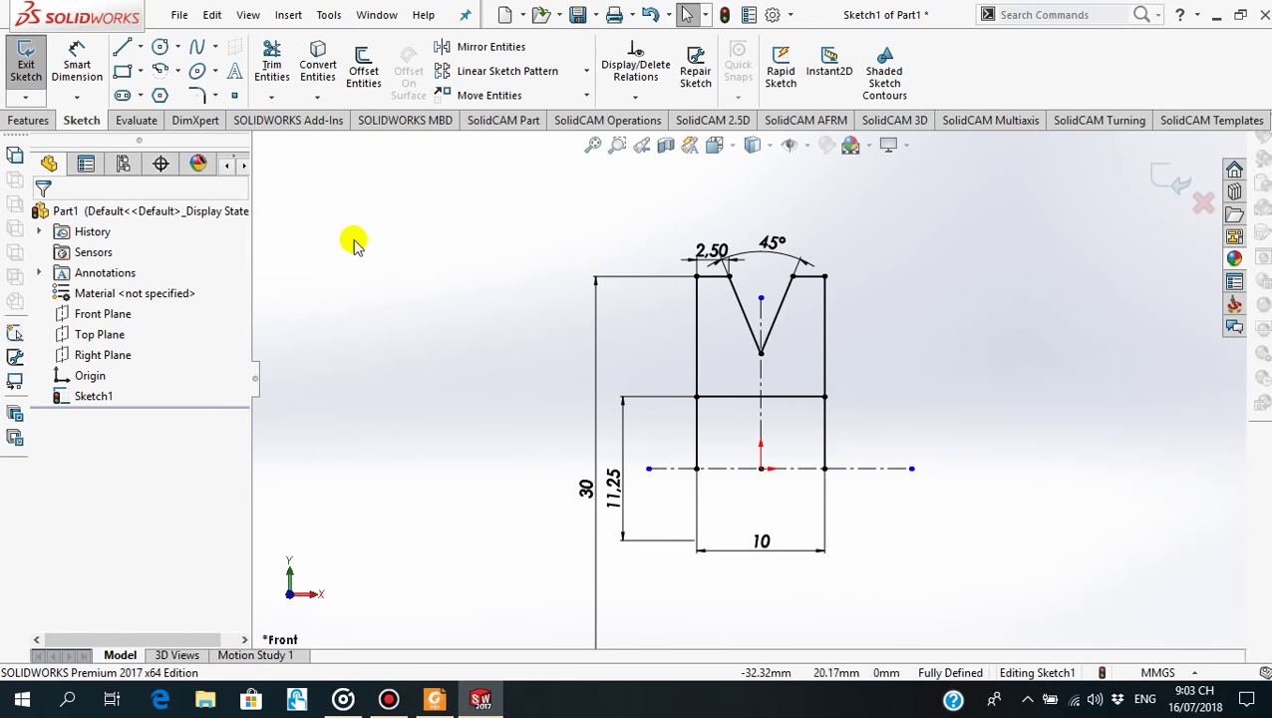
# Power-trim the vertical edge segments below the new horizontal line
pyautogui.click(271, 61)
pyautogui.moveTo(670, 434)
pyautogui.mouseDown()
pyautogui.moveTo(863, 431)
pyautogui.moveTo(502, 335)
pyautogui.mouseUp()
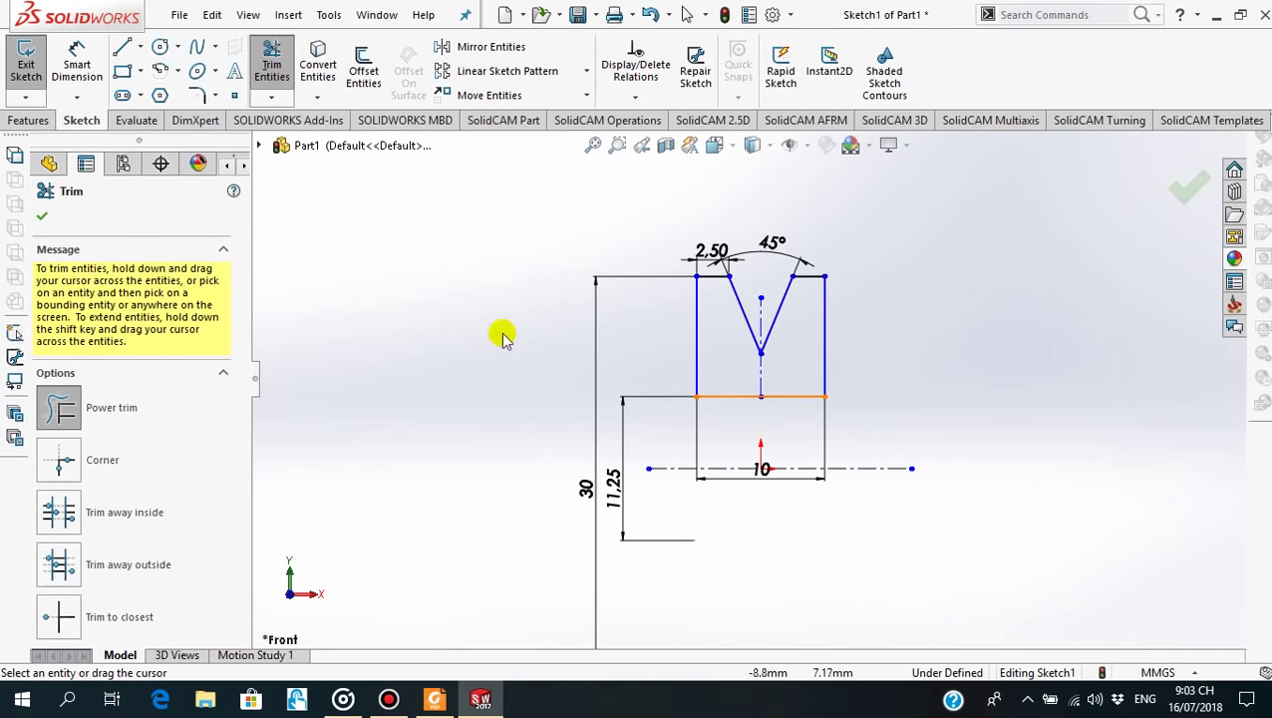
pyautogui.click(44, 217)
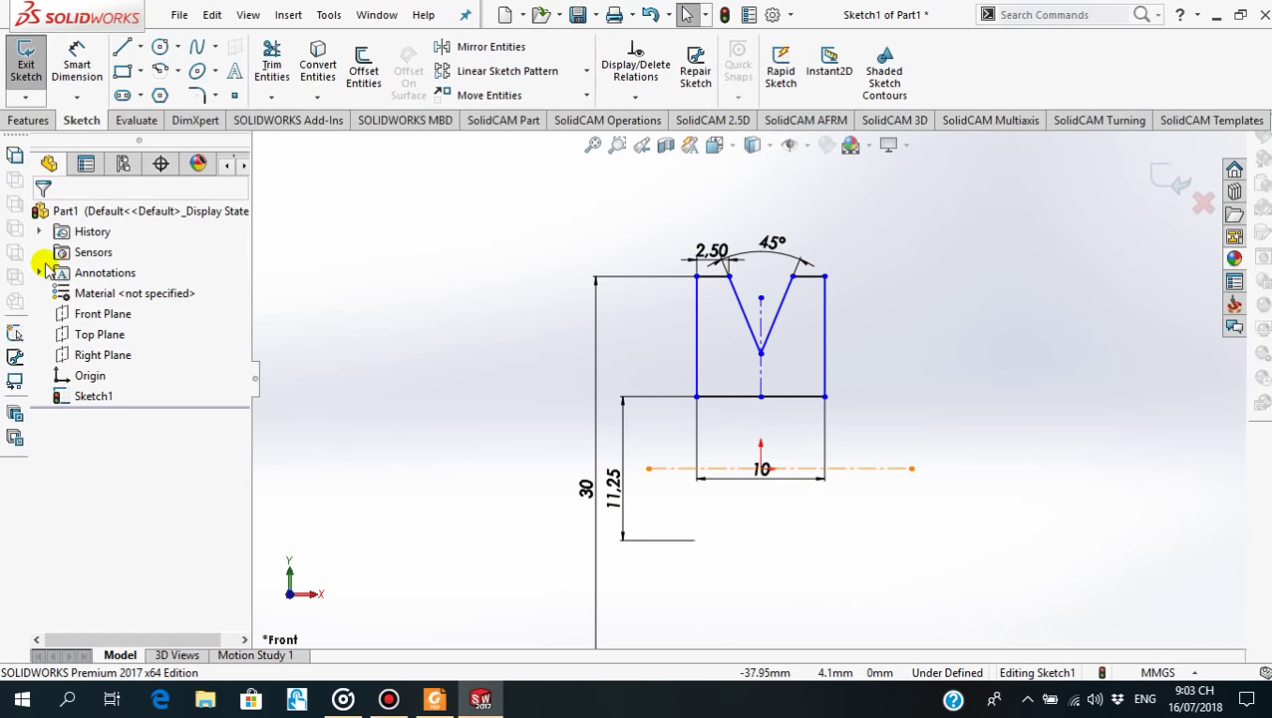
# Revolve the sketch 360° about the centerline into a solid, then orbit to view its hole
pyautogui.click(28, 120)
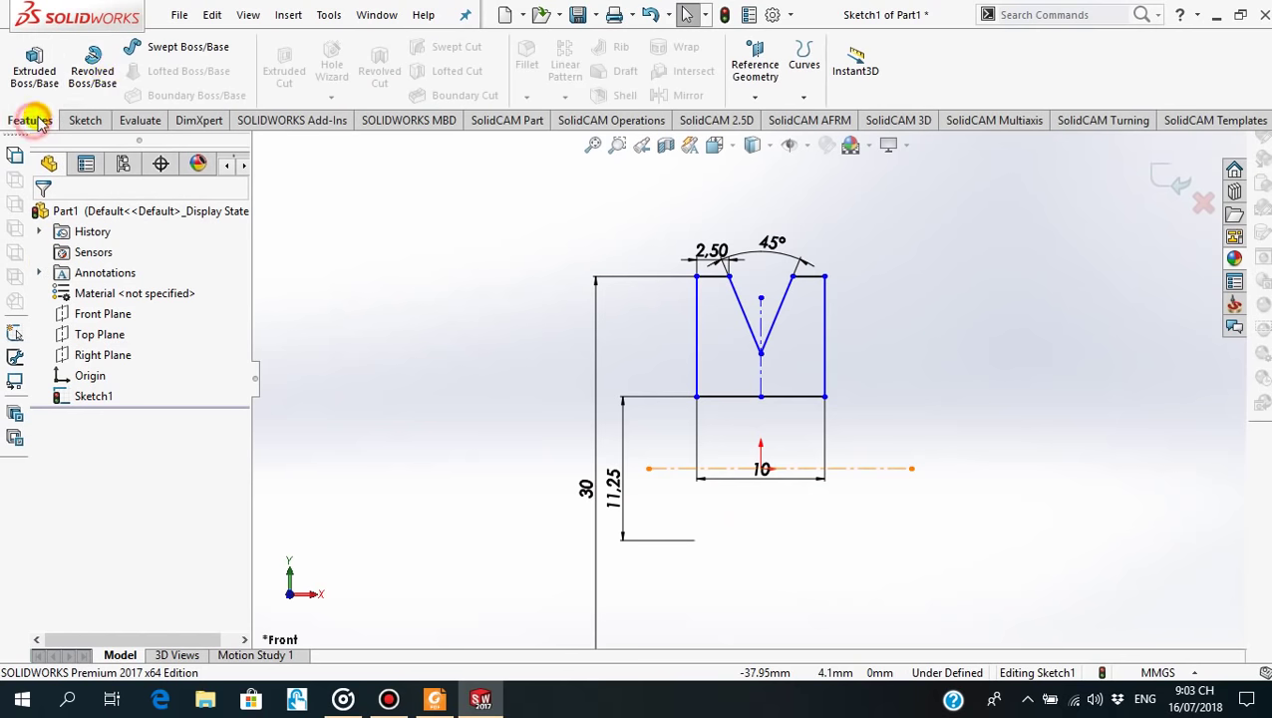
pyautogui.click(93, 65)
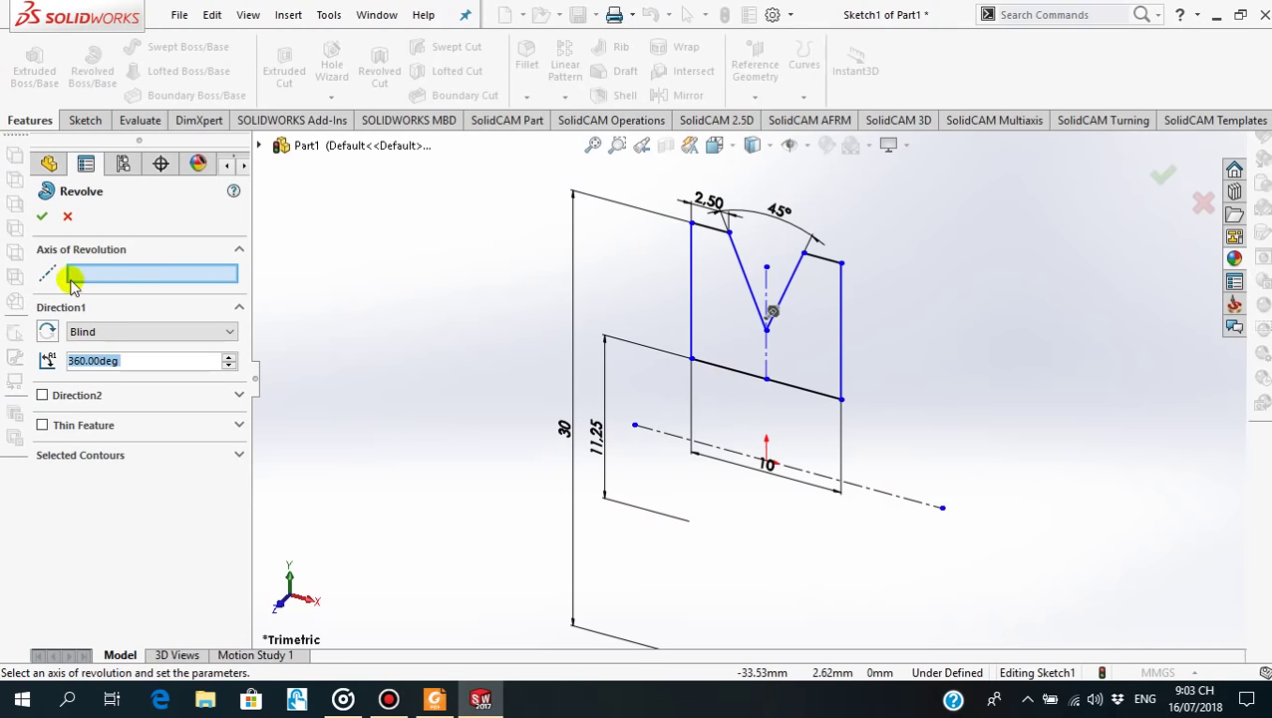
pyautogui.click(724, 455)
pyautogui.scroll(3, 835, 557)
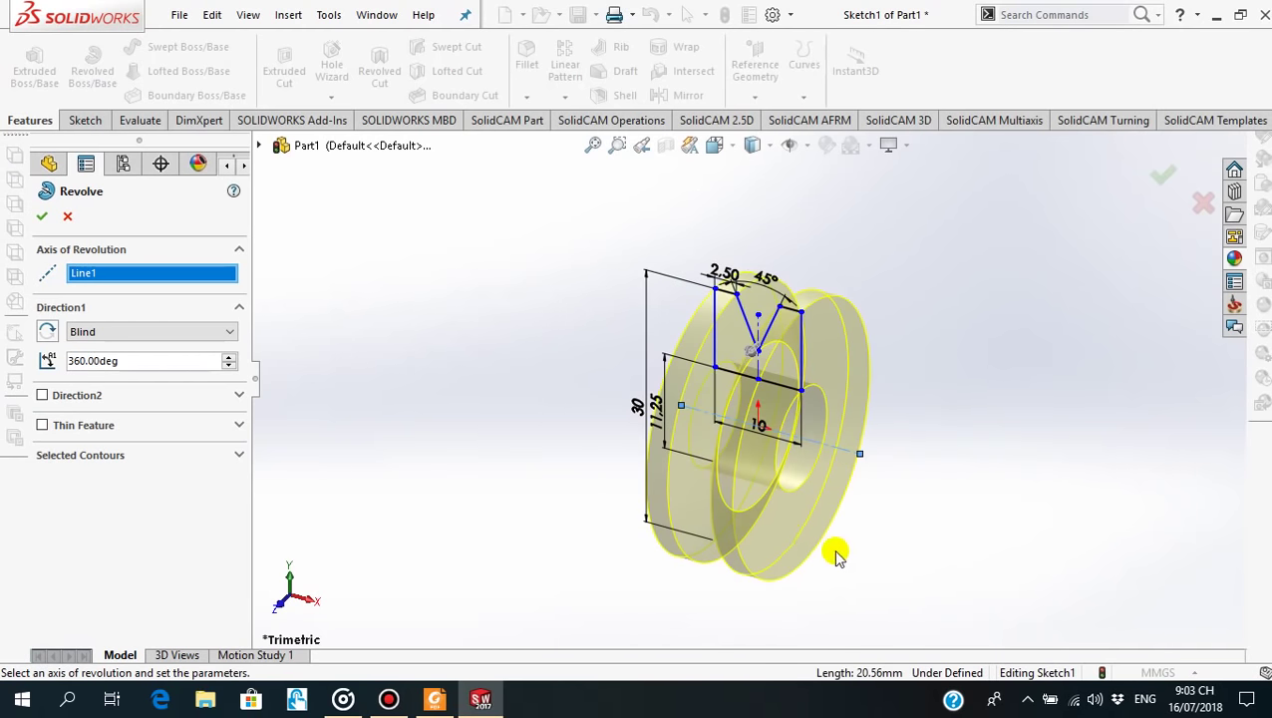
pyautogui.scroll(-2, 758, 489)
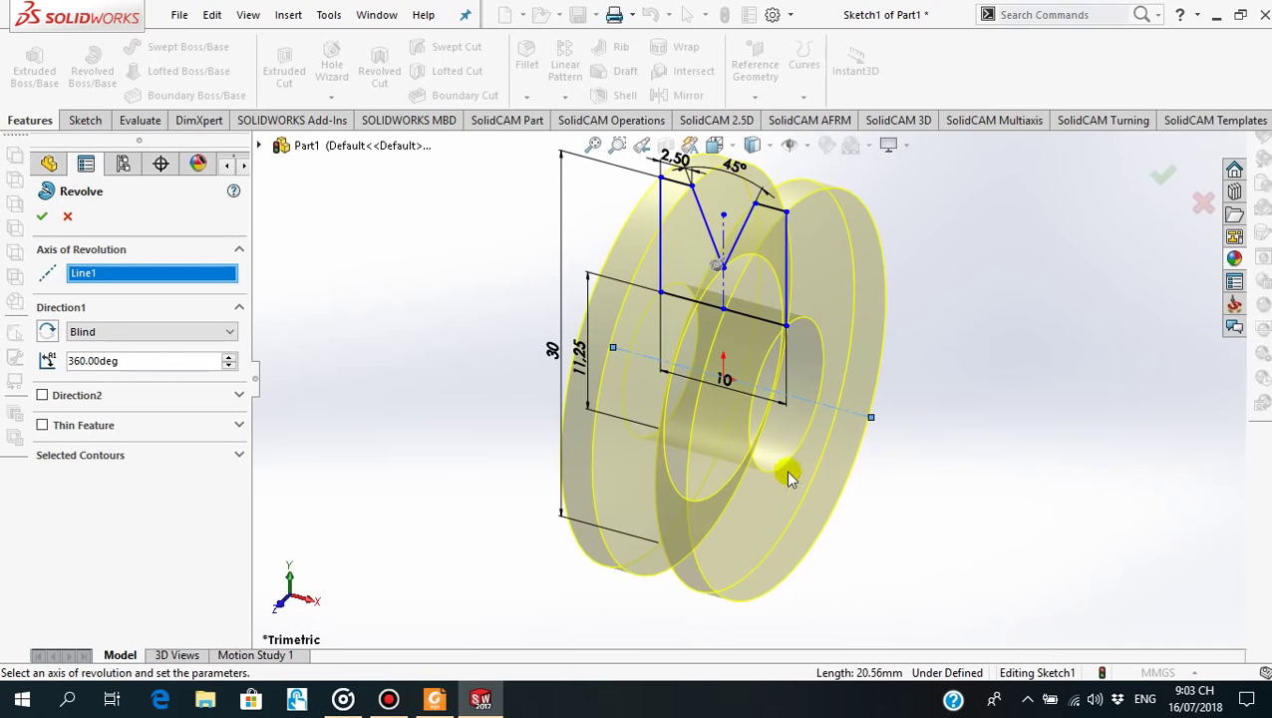
pyautogui.click(41, 216)
pyautogui.scroll(2, 788, 359)
pyautogui.scroll(-3, 738, 374)
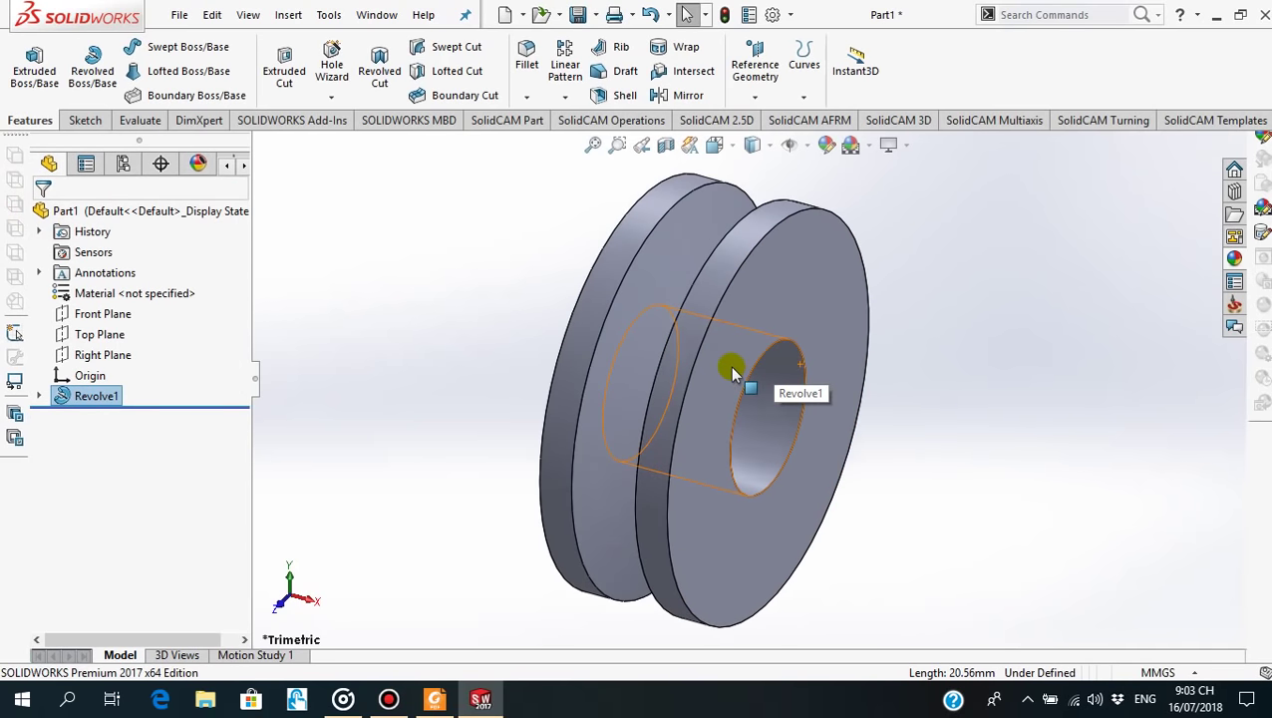
pyautogui.scroll(2, 725, 397)
pyautogui.moveTo(725, 397)
pyautogui.mouseDown(button='middle')
pyautogui.moveTo(761, 389)
pyautogui.moveTo(780, 363)
pyautogui.moveTo(867, 403)
pyautogui.moveTo(824, 349)
pyautogui.moveTo(828, 439)
pyautogui.mouseUp(button='middle')
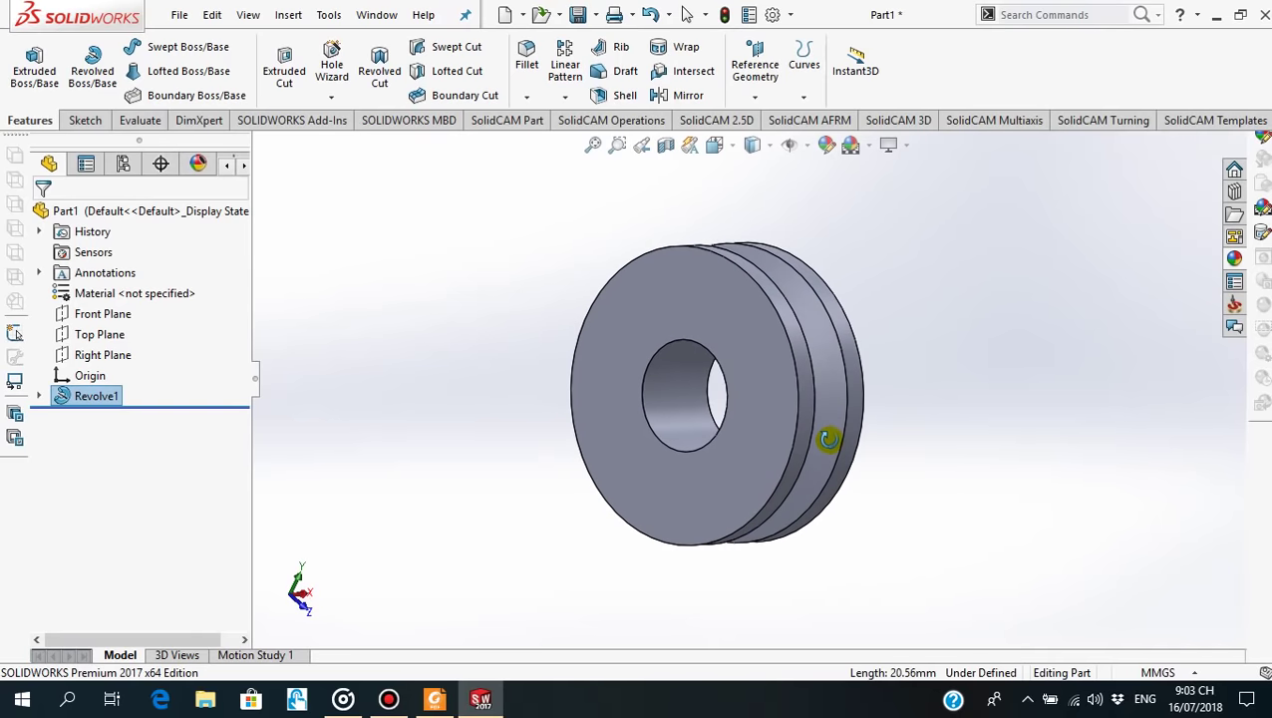
# Check the materials in the PDF's page 3 parts list
pyautogui.click(435, 698)
pyautogui.scroll(-3, 658, 459)
pyautogui.scroll(-4, 675, 444)
pyautogui.scroll(-7, 687, 429)
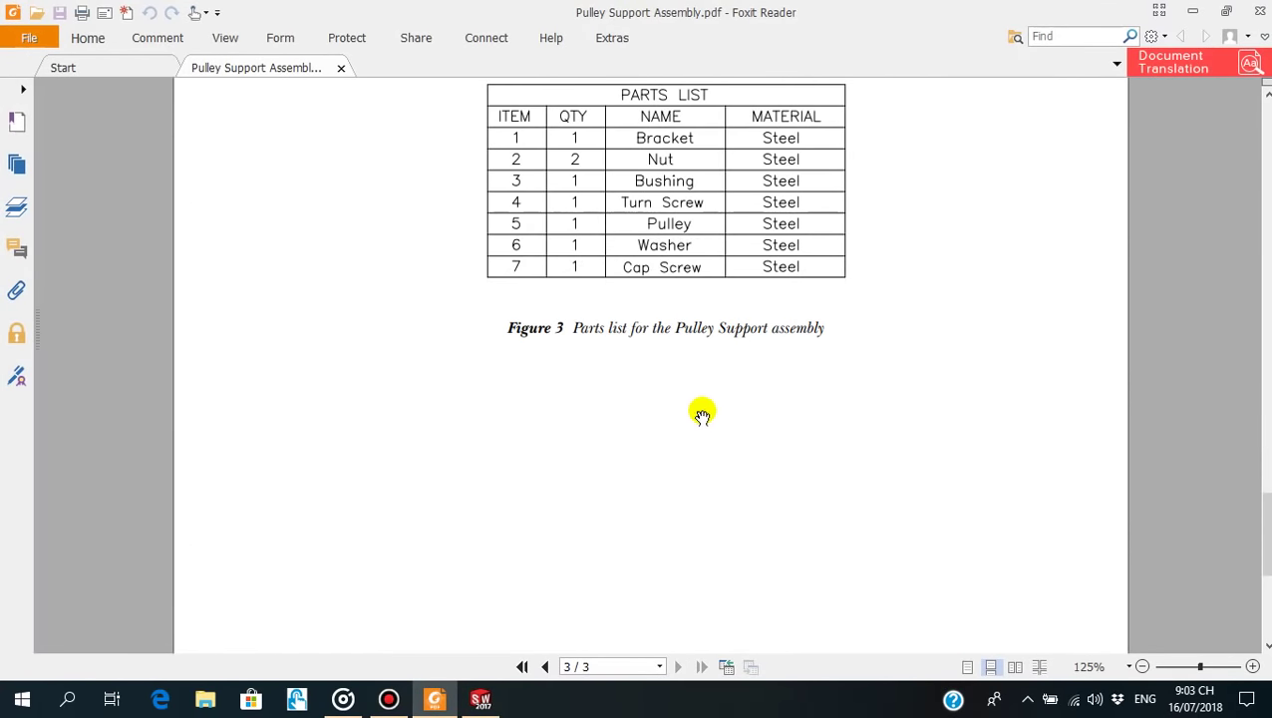
pyautogui.scroll(3, 708, 424)
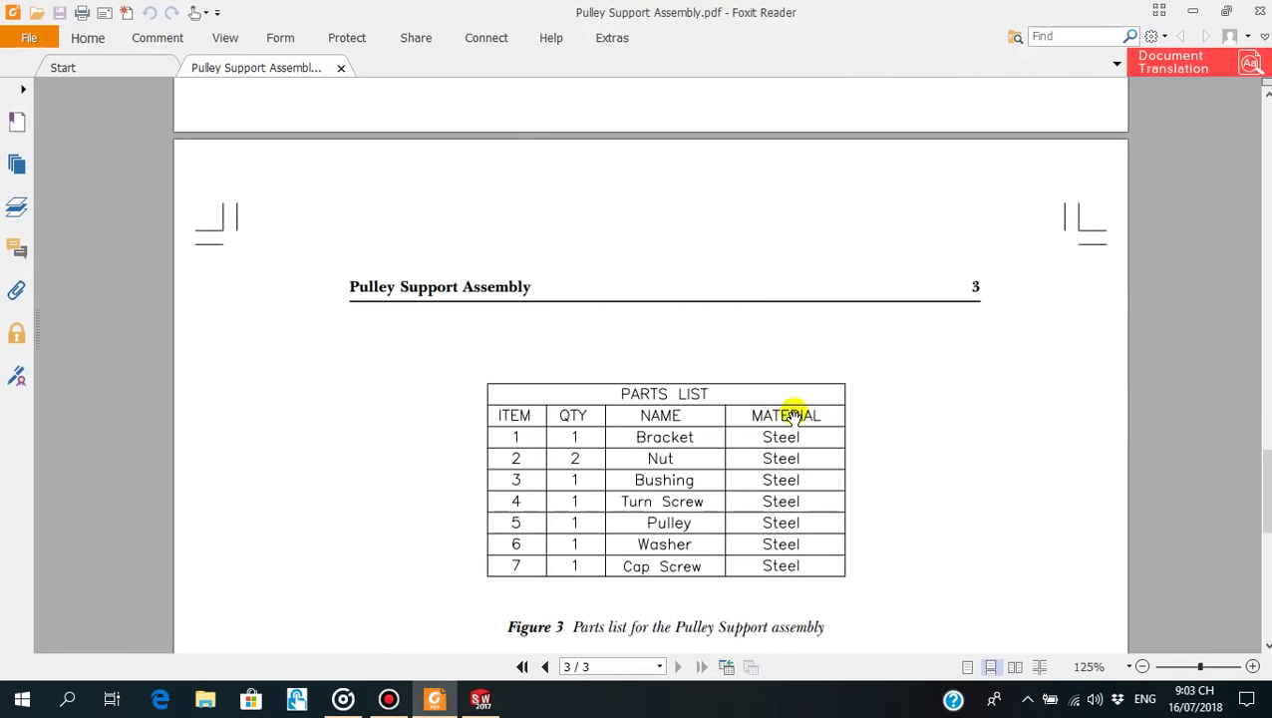
# Assign 1023 Carbon Steel Sheet (SS) as the pulley part's material
pyautogui.click(480, 699)
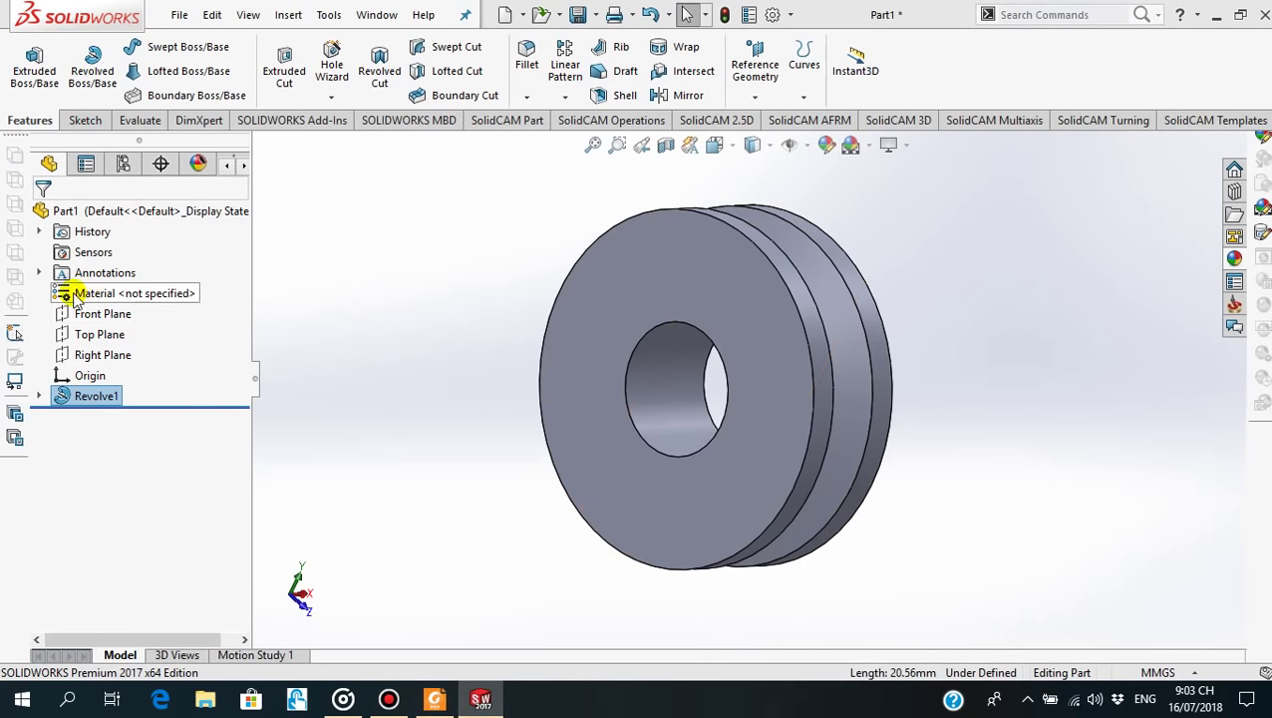
pyautogui.rightClick(90, 299)
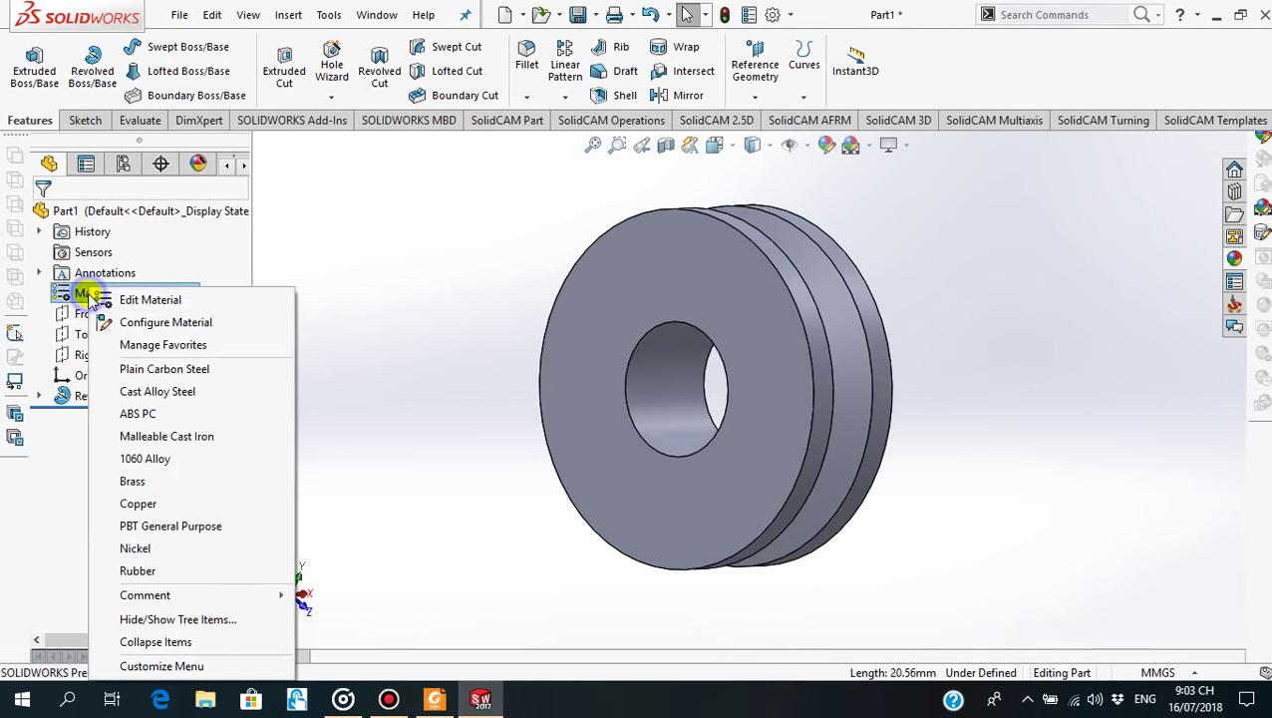
pyautogui.click(148, 300)
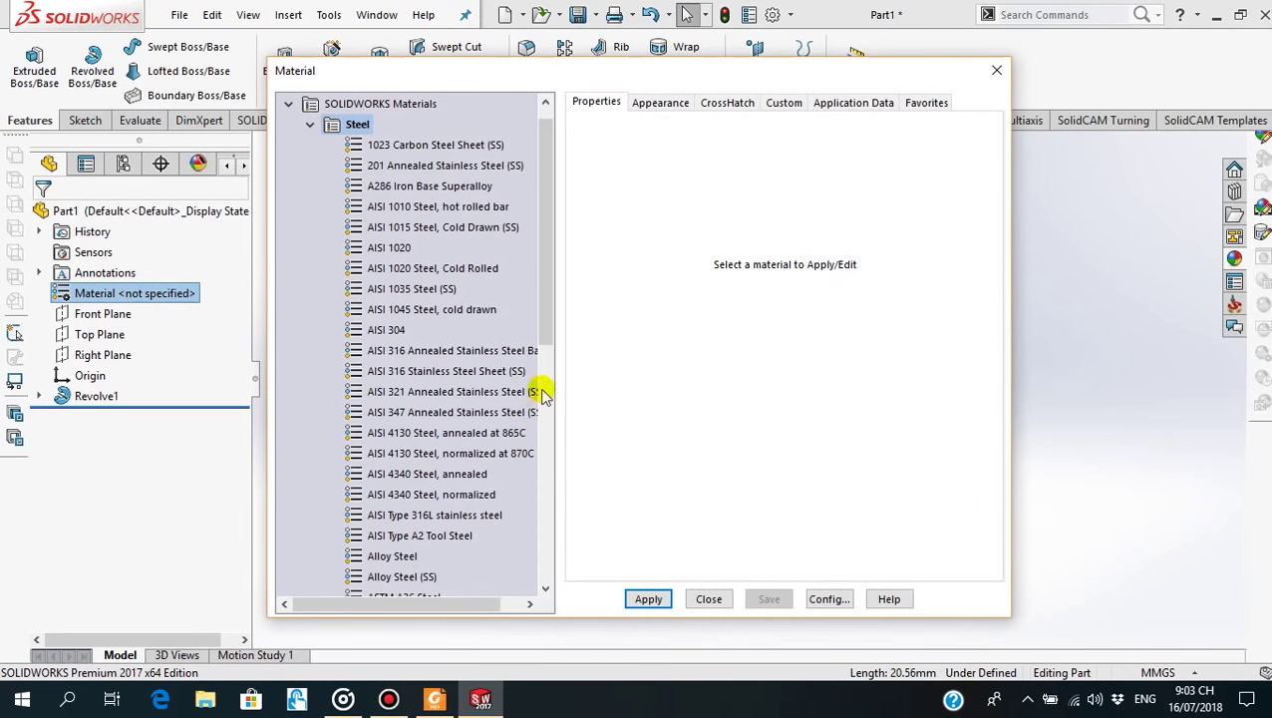
pyautogui.click(428, 144)
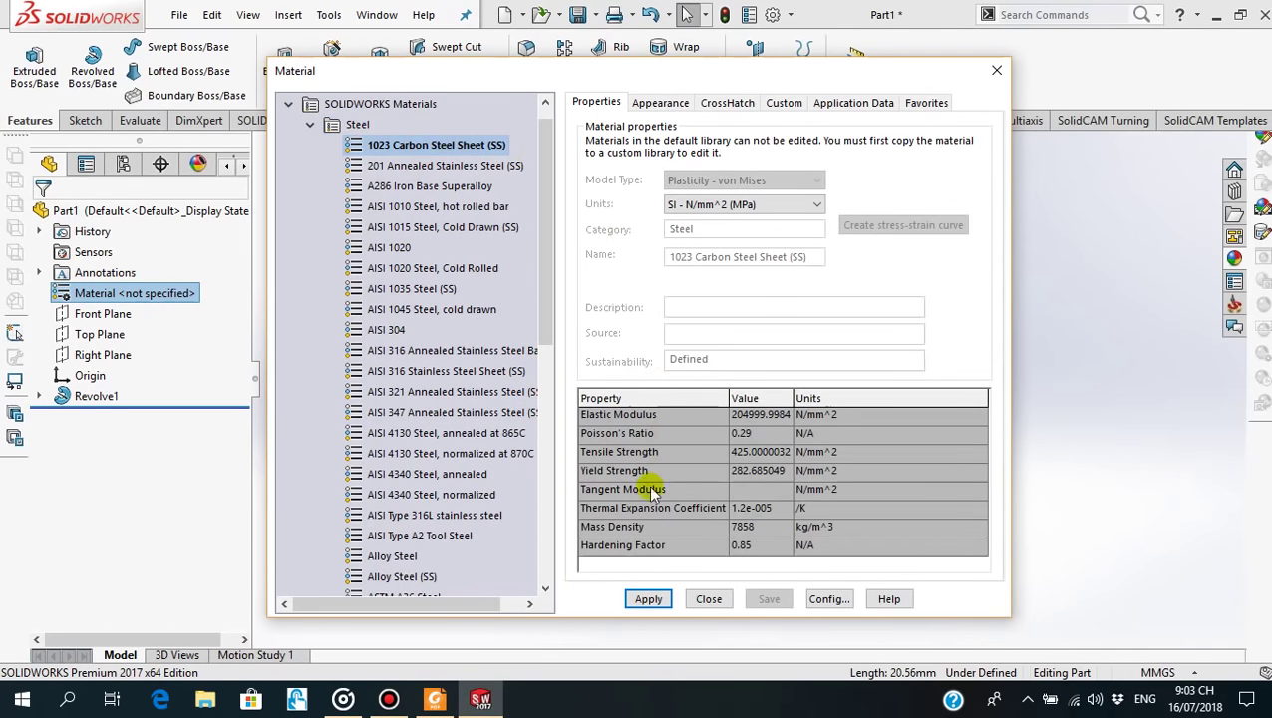
pyautogui.click(648, 601)
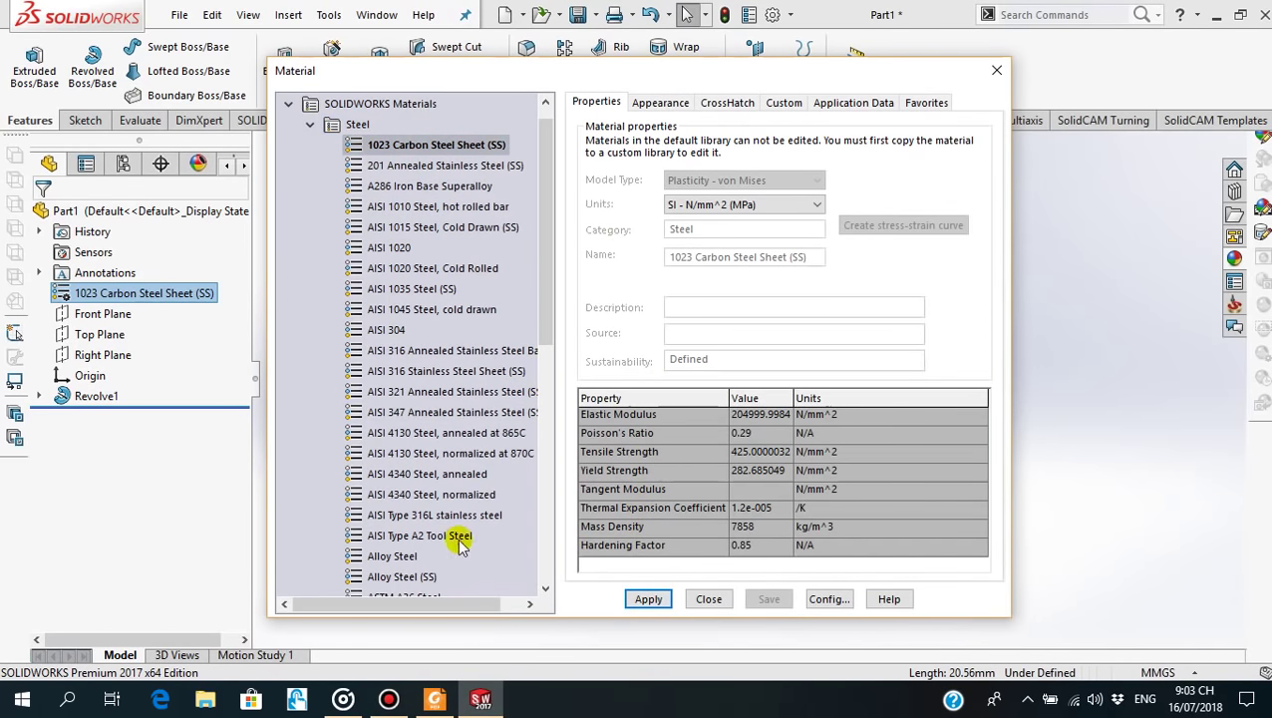
pyautogui.click(708, 599)
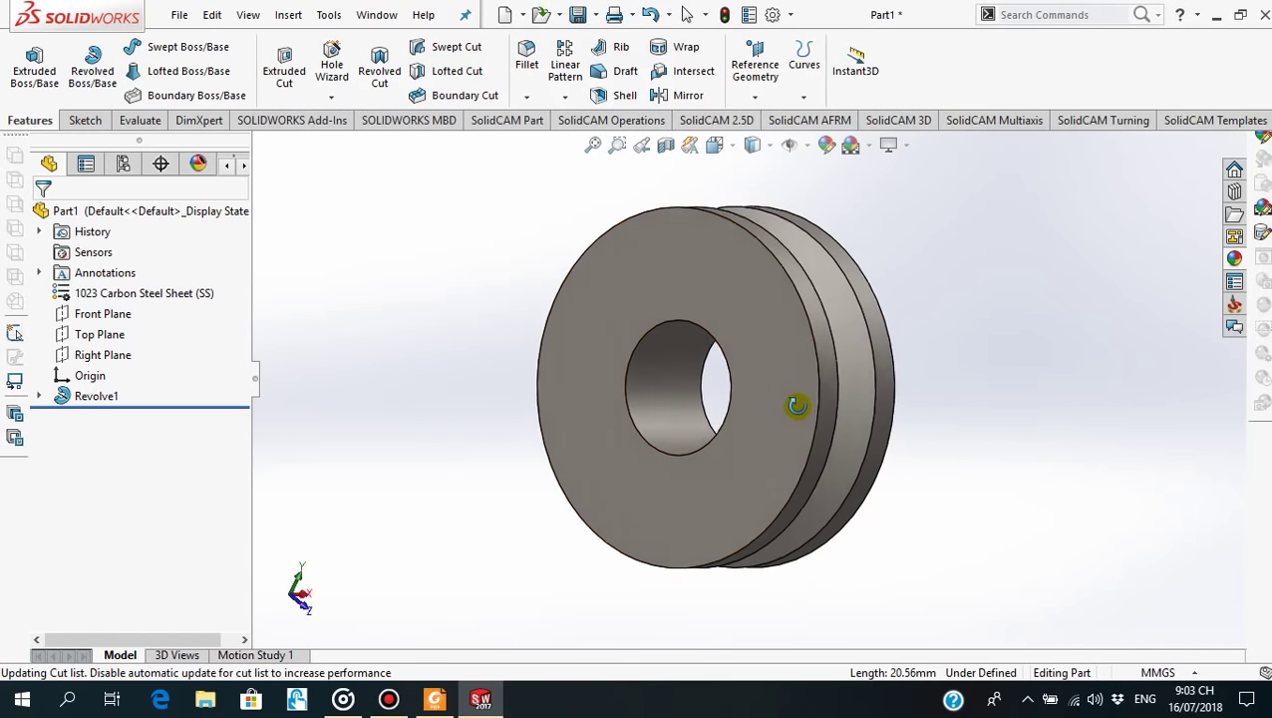
pyautogui.moveTo(797, 401); pyautogui.dragTo(803, 403, button='middle')
pyautogui.scroll(-2, 788, 429)
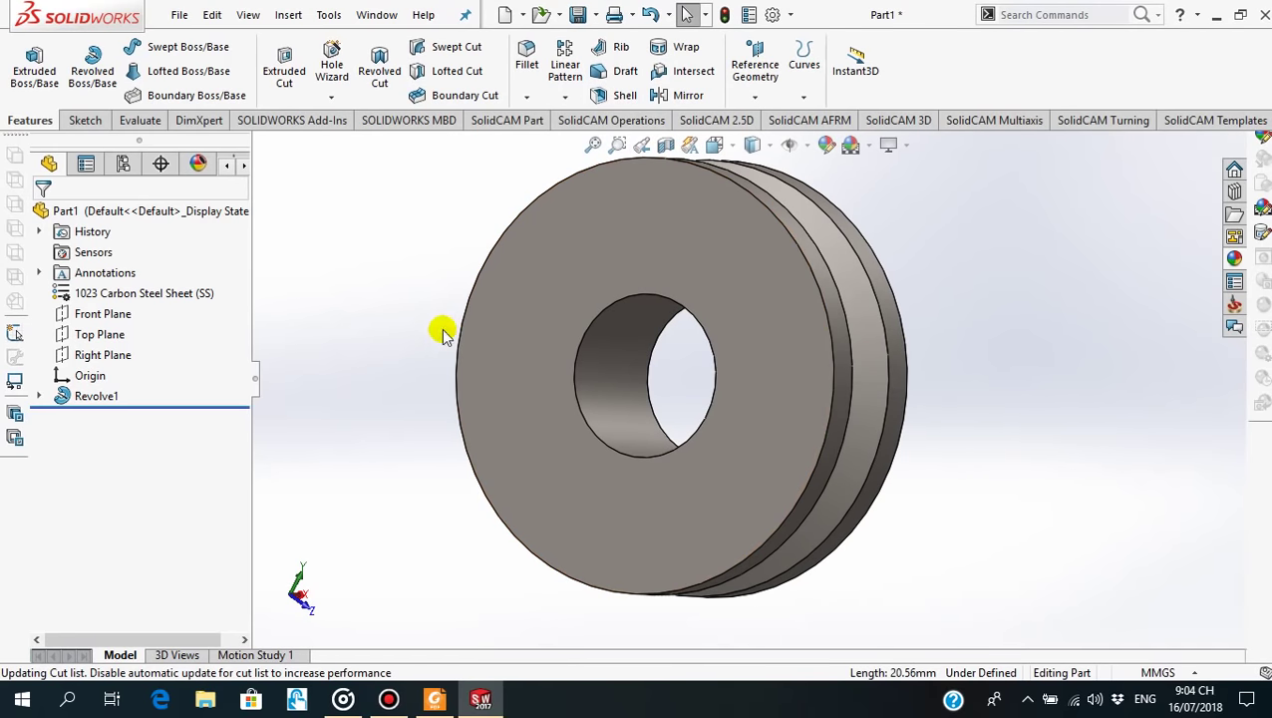
# Dismiss the new-document dialog and browse the save location to F:\Bài Tập Assembly
pyautogui.click(505, 14)
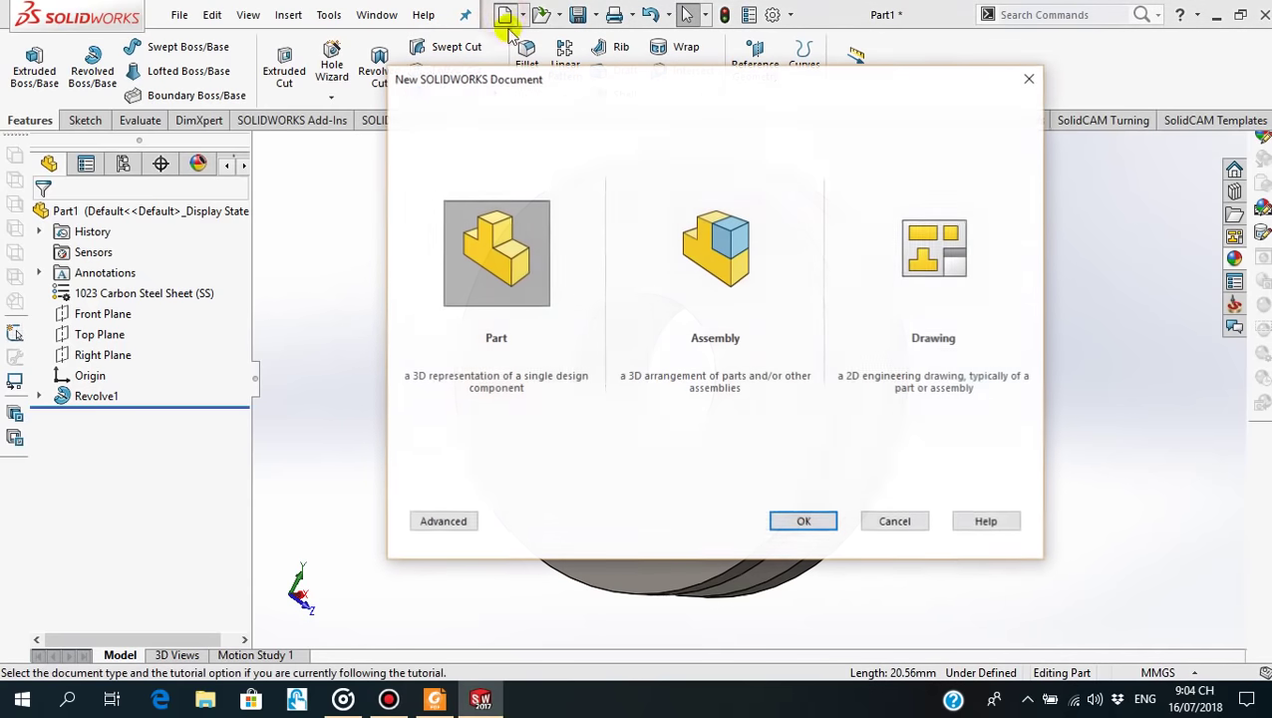
pyautogui.click(893, 521)
pyautogui.click(577, 14)
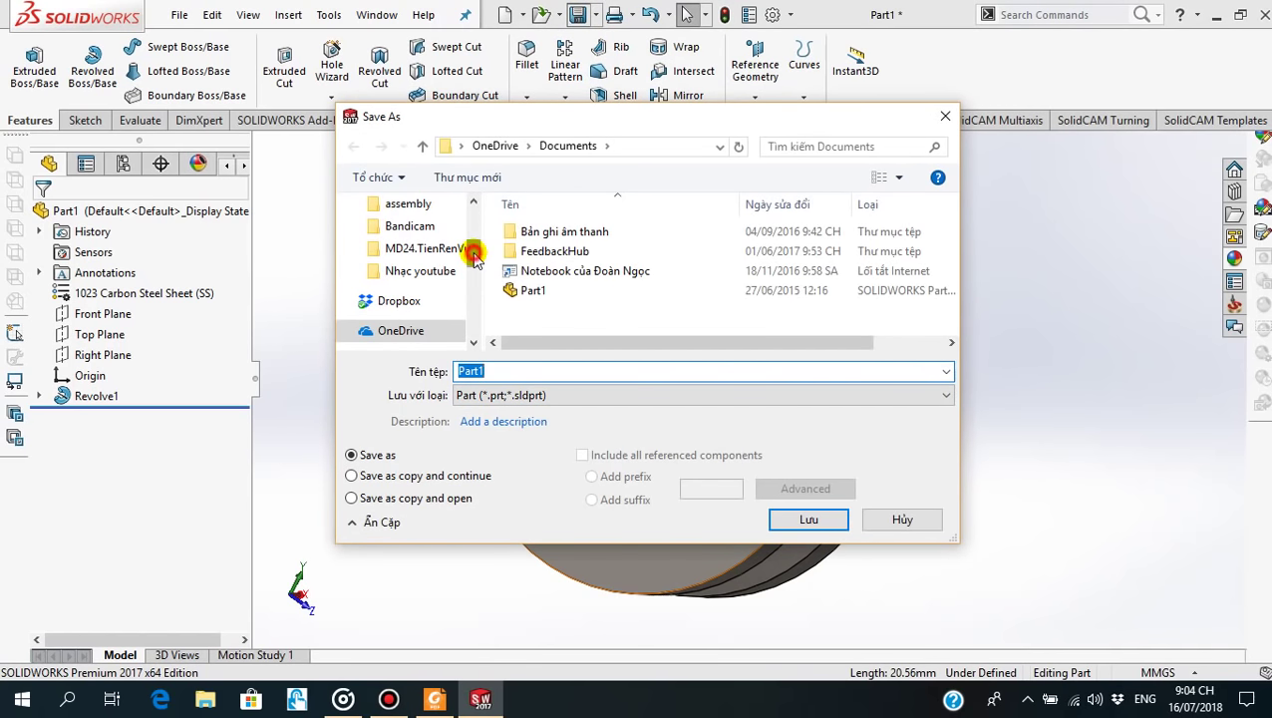
pyautogui.moveTo(474, 257)
pyautogui.mouseDown()
pyautogui.moveTo(475, 305)
pyautogui.moveTo(436, 329)
pyautogui.mouseUp()
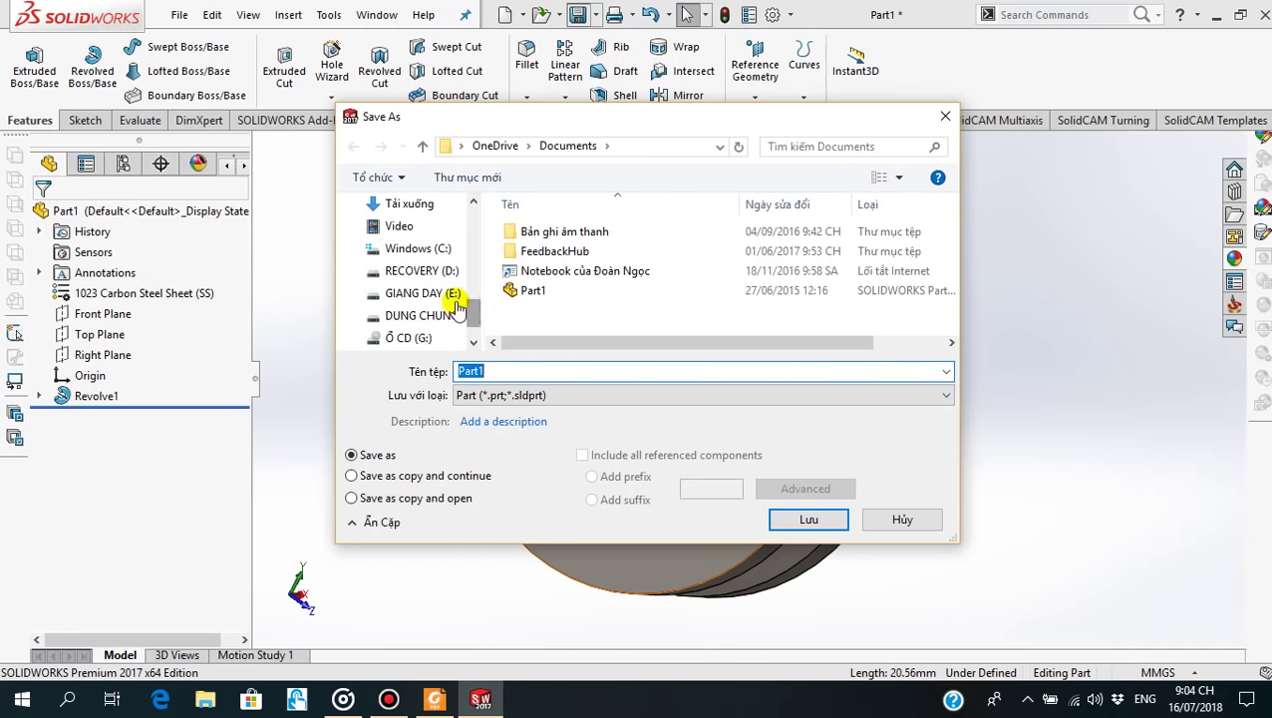
pyautogui.click(430, 315)
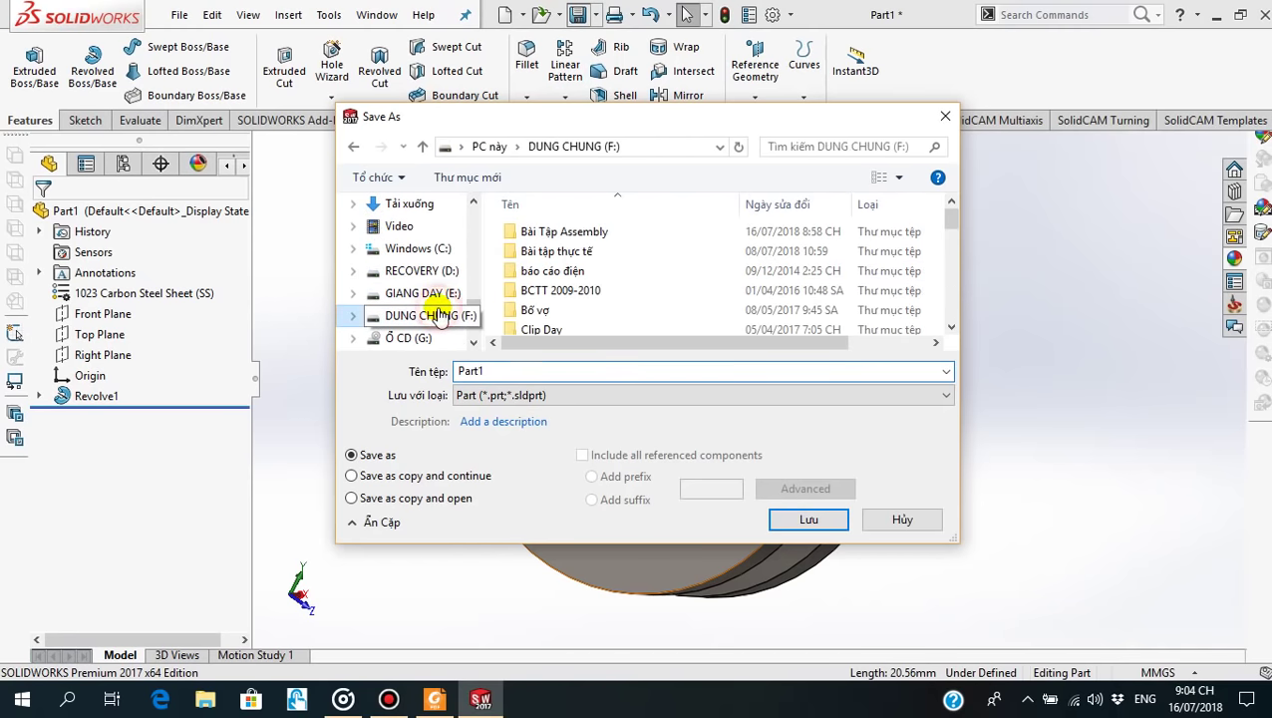
pyautogui.doubleClick(534, 231)
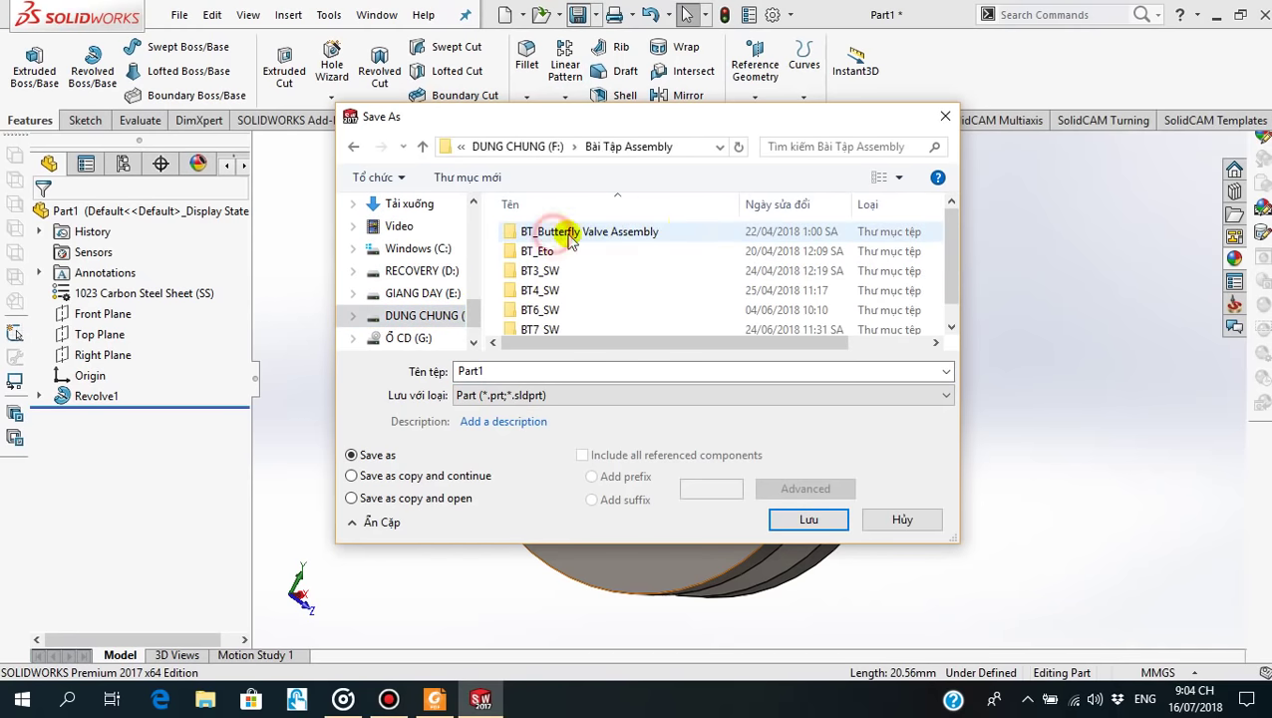
# Create a new BT8_SW folder there and save the part inside it as Part1
pyautogui.rightClick(930, 283)
pyautogui.moveTo(973, 479)
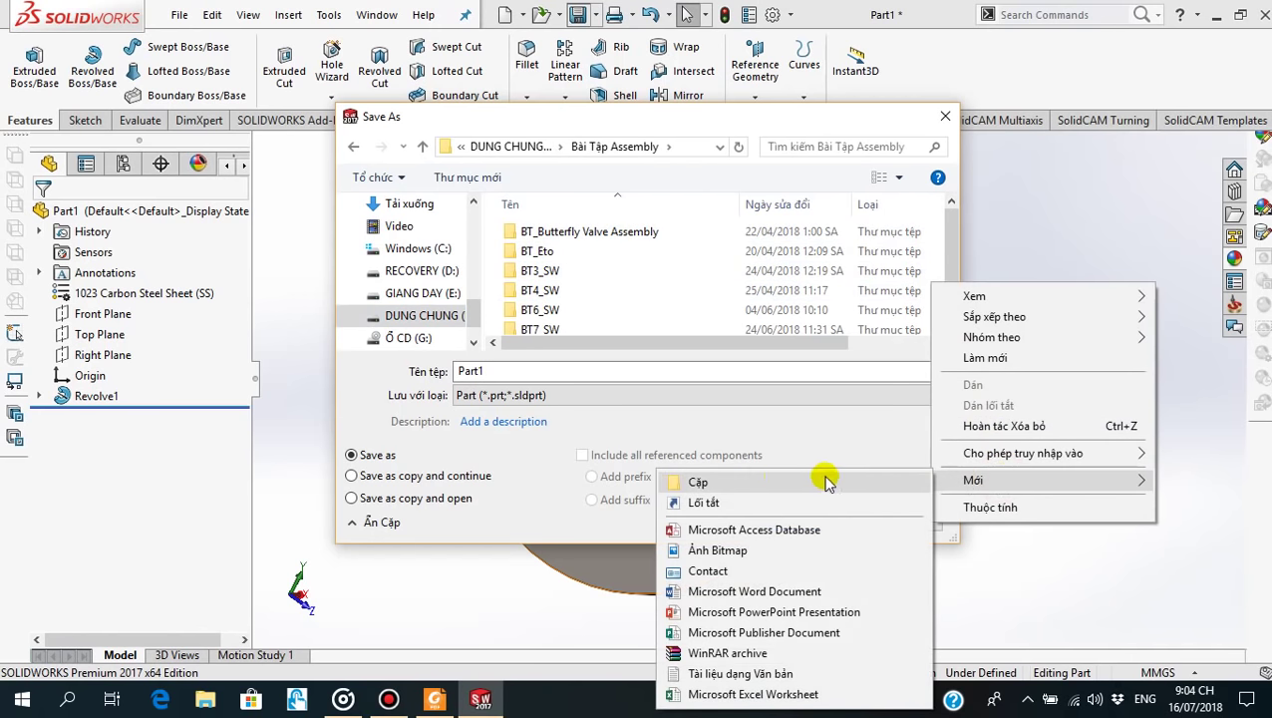
pyautogui.click(727, 482)
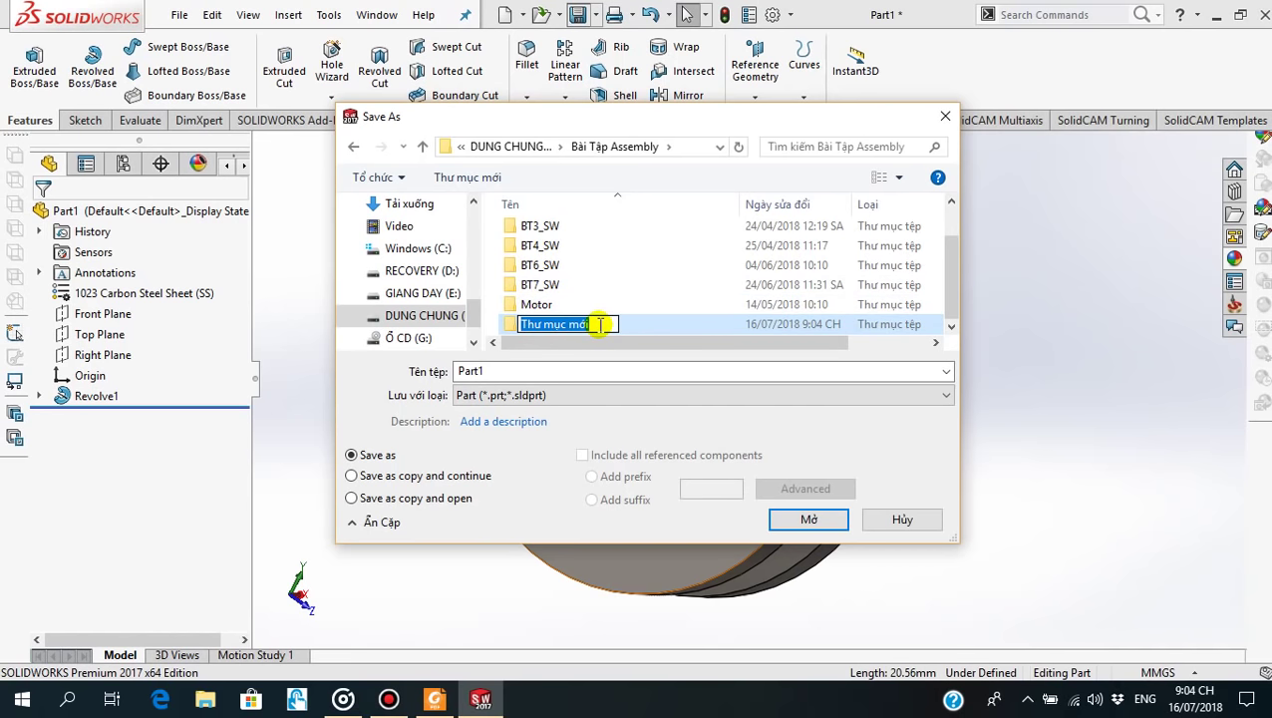
pyautogui.write('BT8_SW')
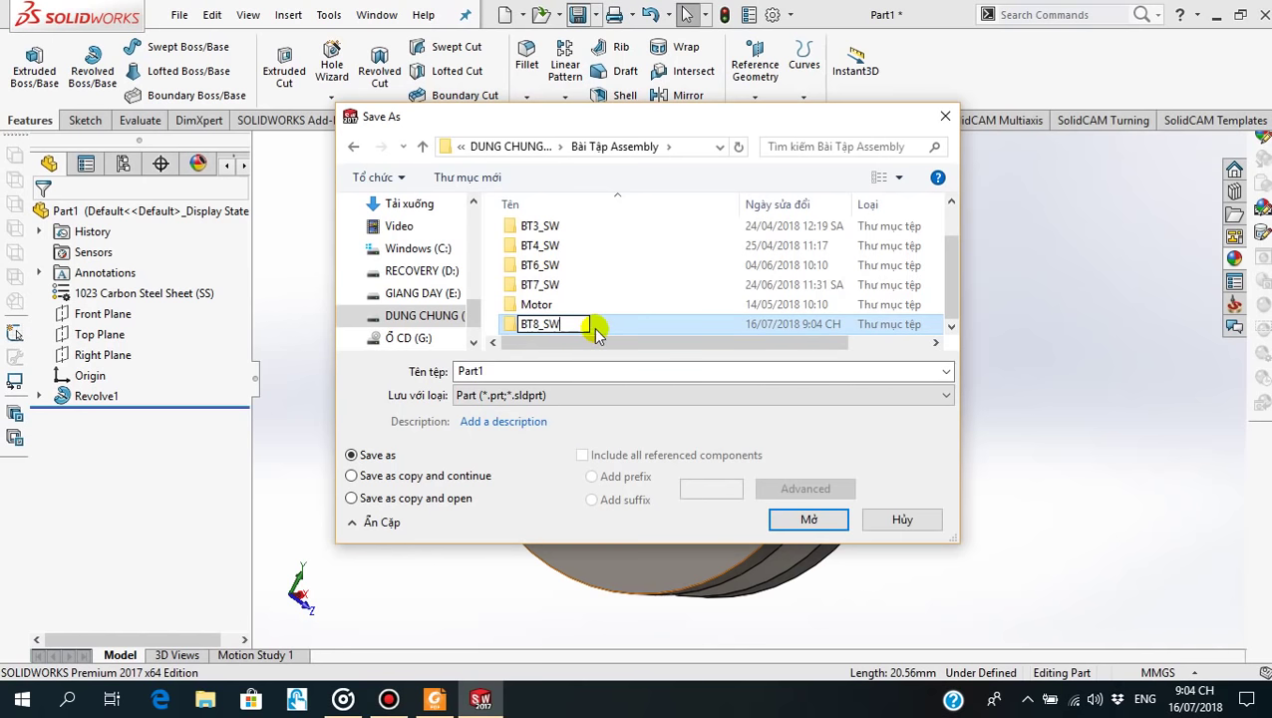
pyautogui.click(506, 329)
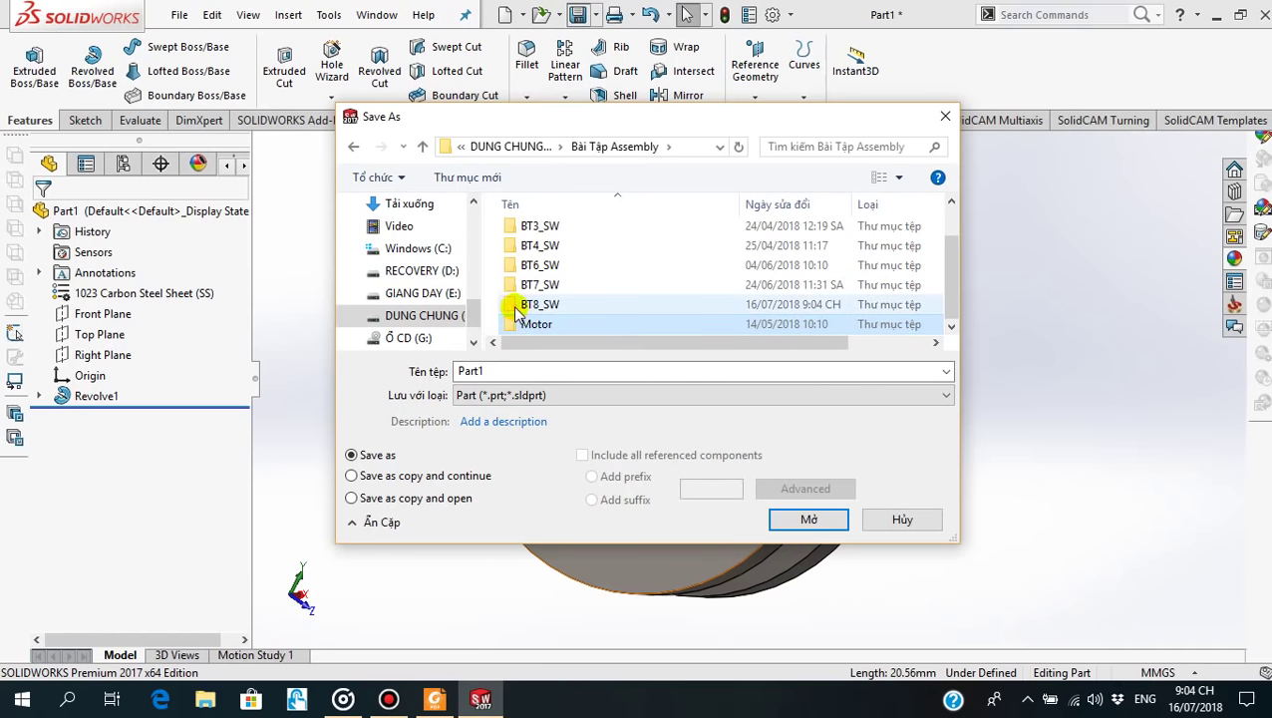
pyautogui.doubleClick(511, 305)
pyautogui.doubleClick(549, 371)
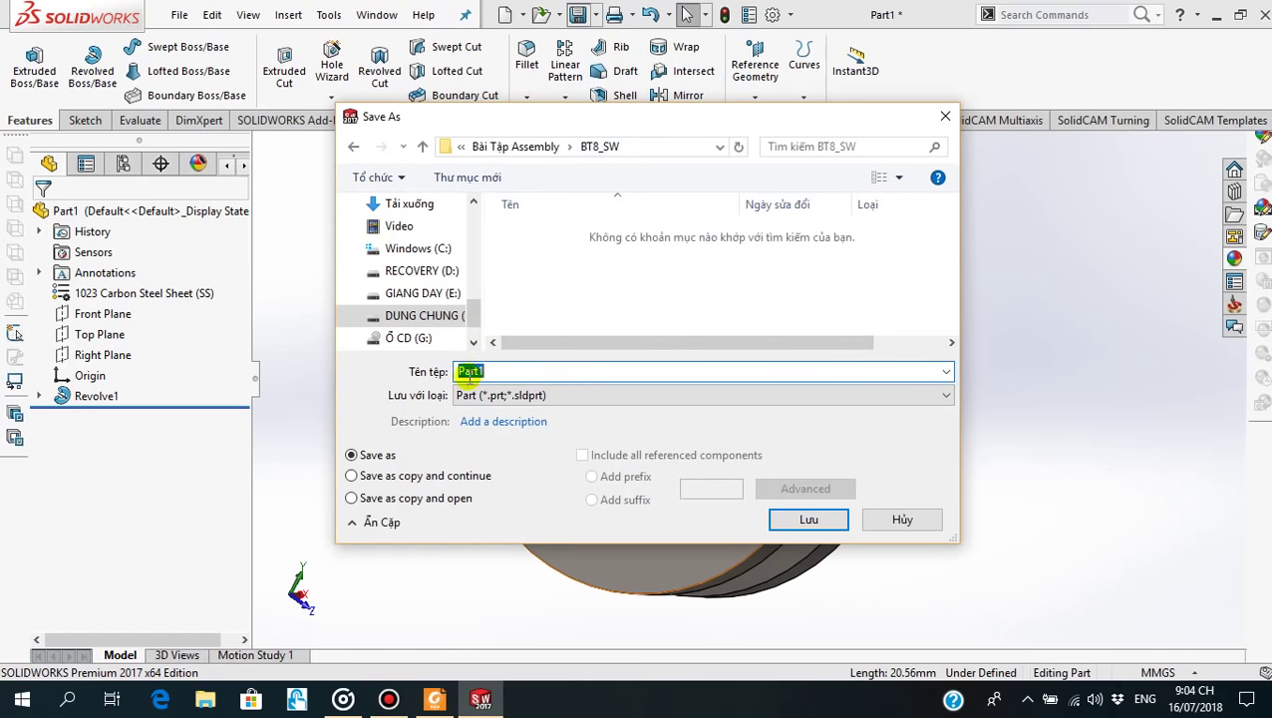
pyautogui.click(806, 521)
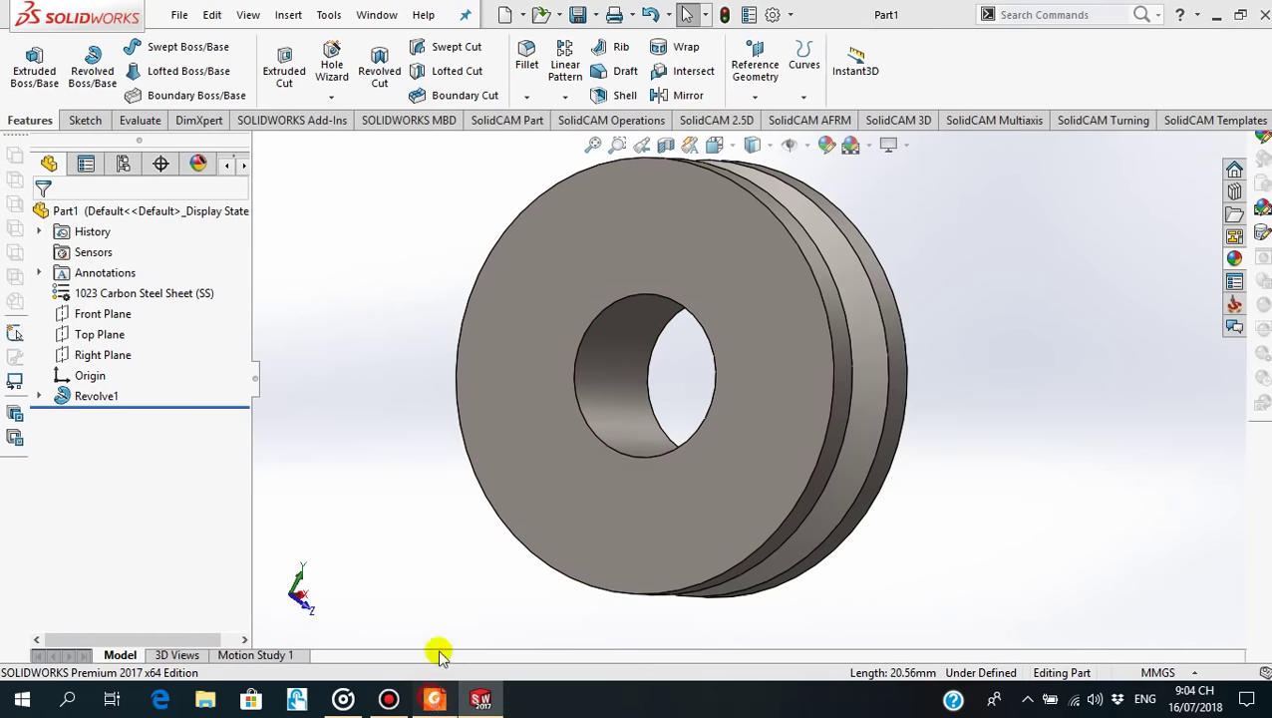
pyautogui.click(434, 698)
pyautogui.scroll(7, 710, 488)
pyautogui.scroll(7, 710, 488)
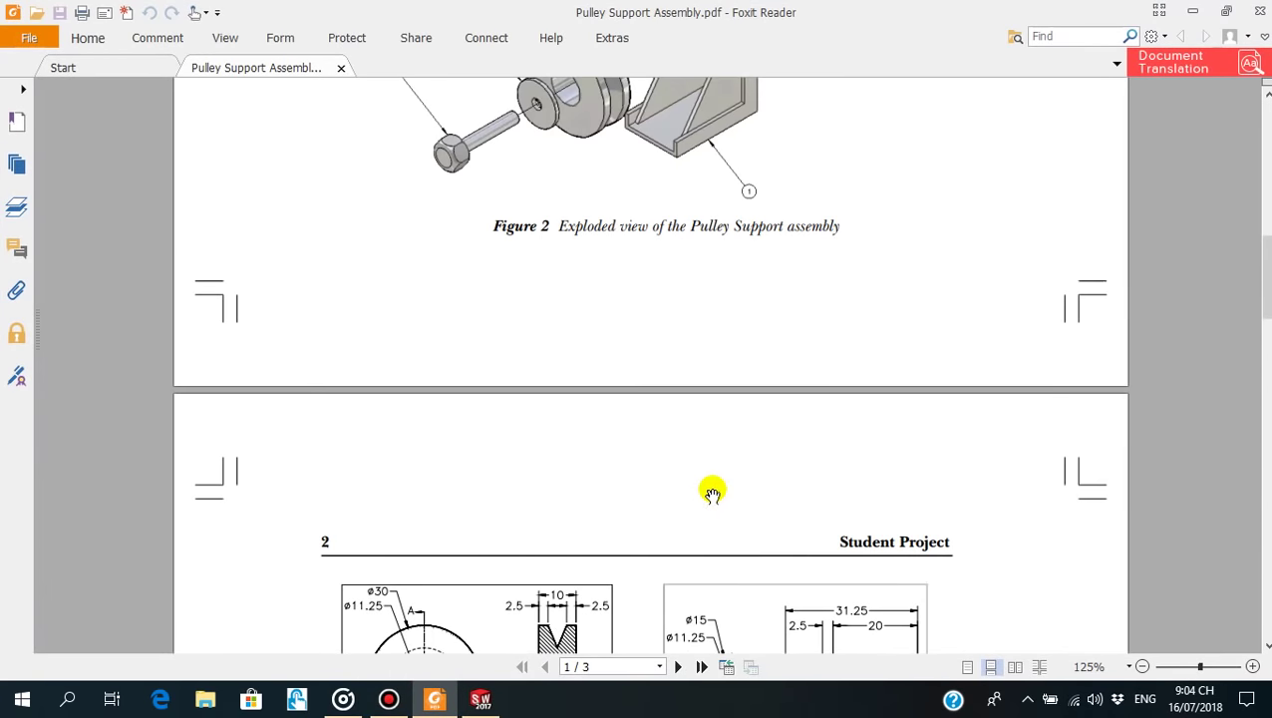
pyautogui.scroll(-3, 714, 498)
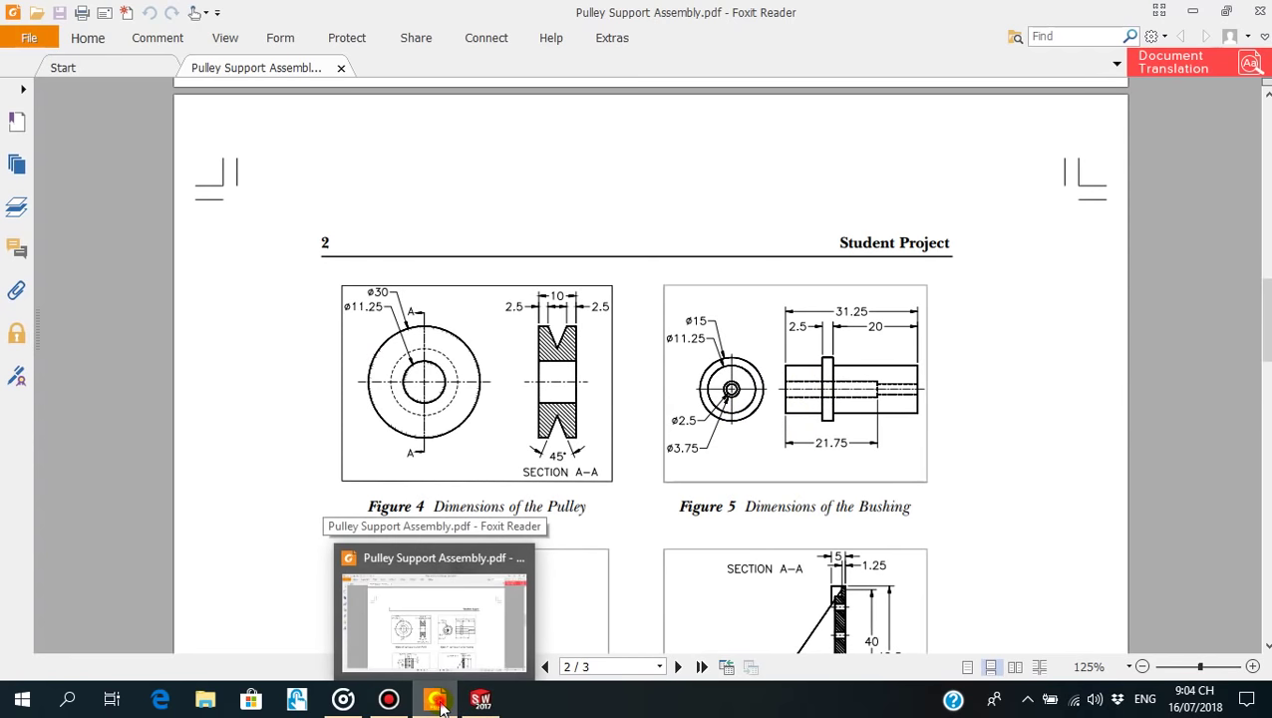
pyautogui.click(479, 699)
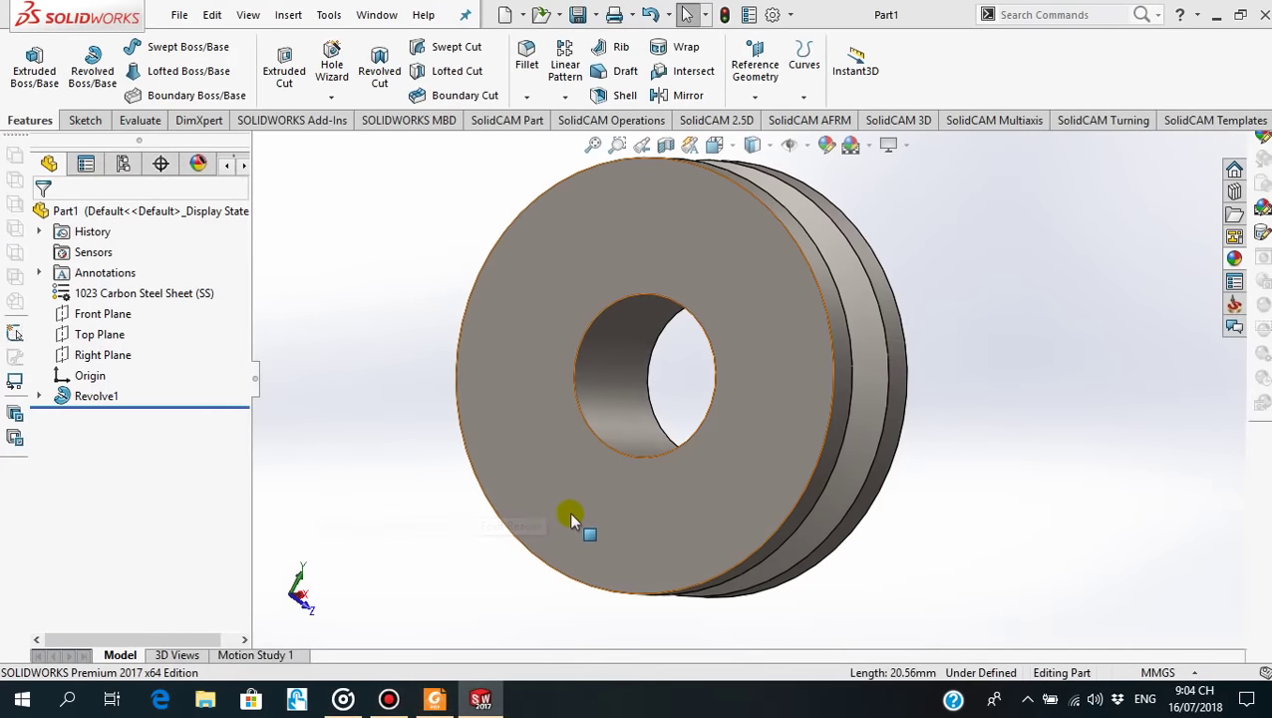
# Create new part Part2 and begin Sketch1 on the Front Plane, viewed normal to it
pyautogui.click(506, 14)
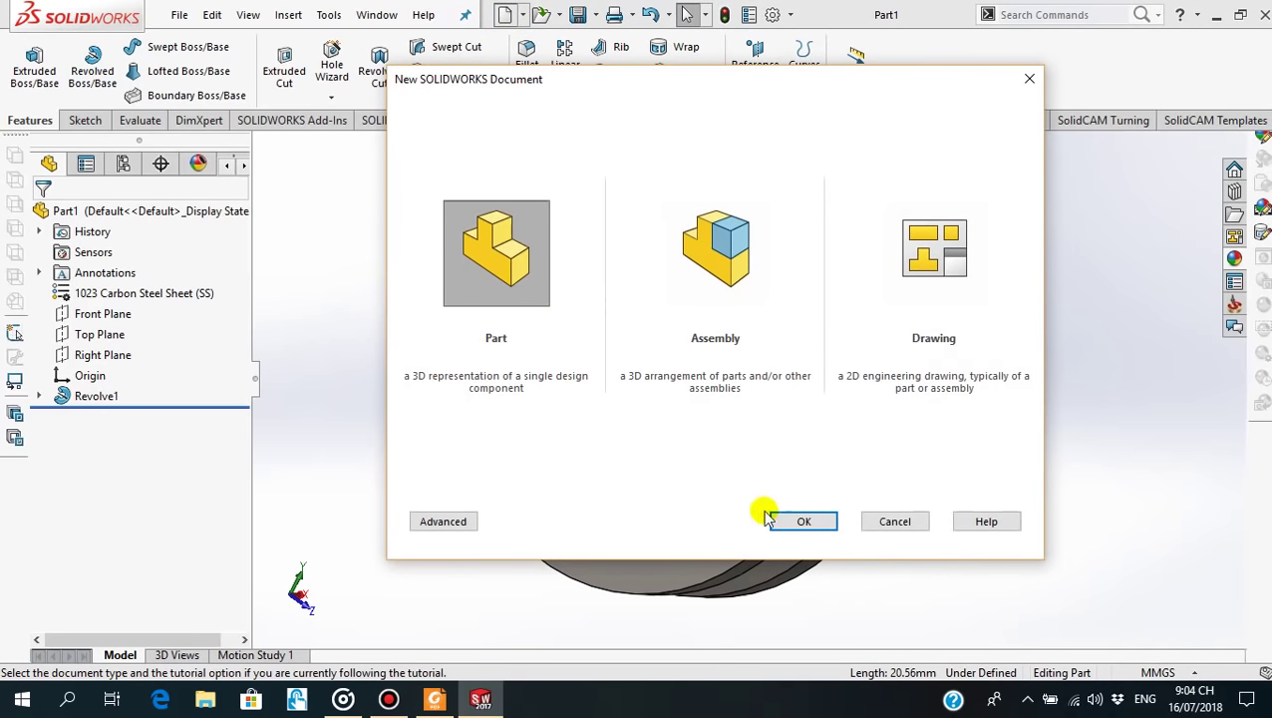
pyautogui.click(797, 518)
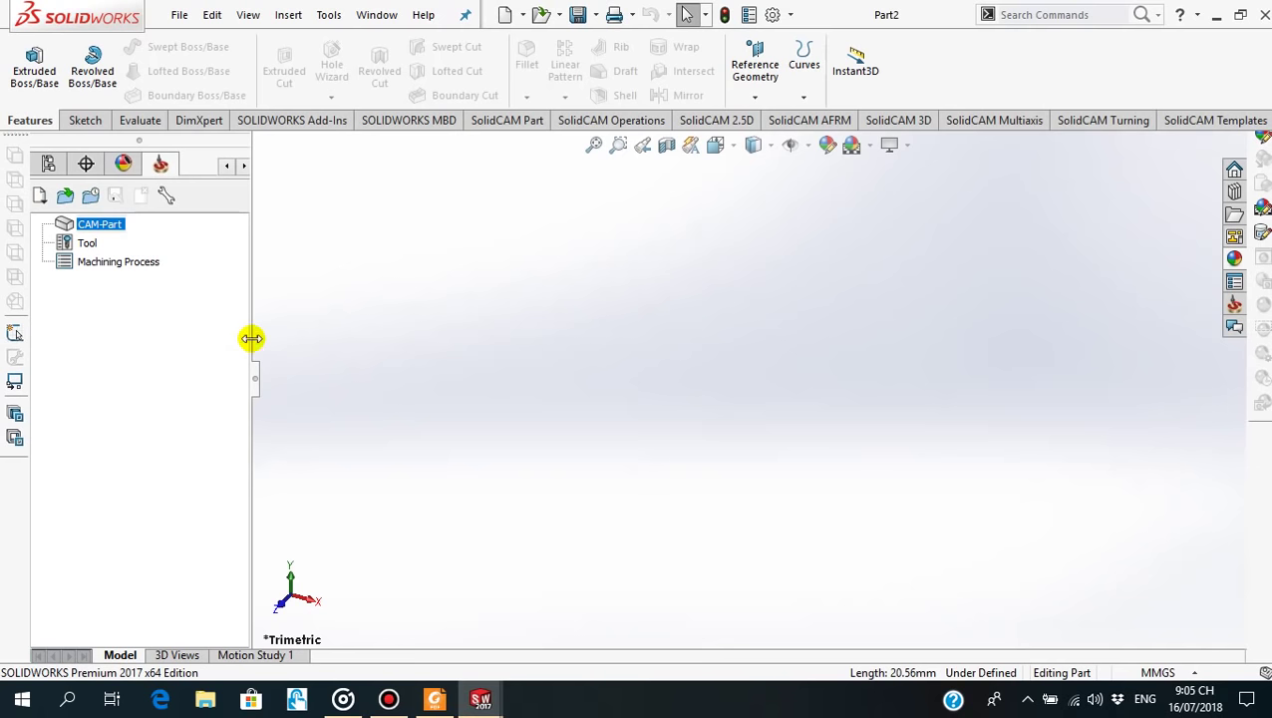
pyautogui.moveTo(250, 337); pyautogui.dragTo(244, 337)
pyautogui.click(50, 164)
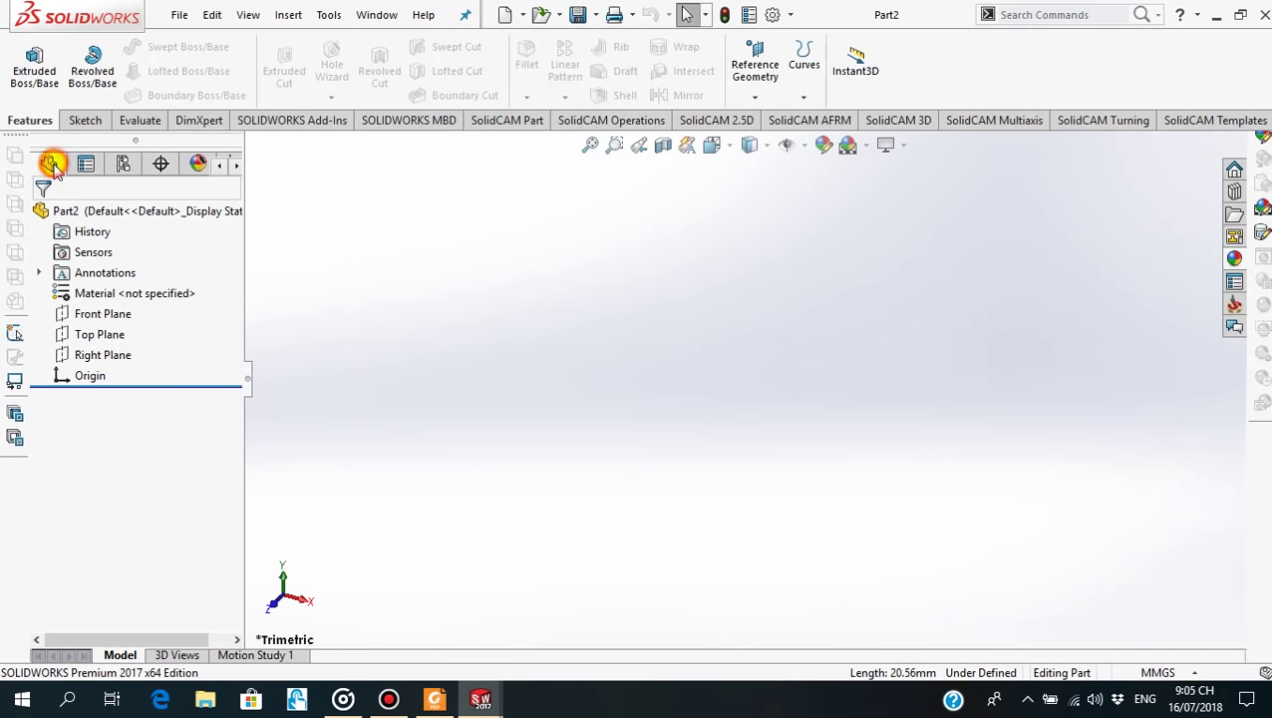
pyautogui.click(92, 313)
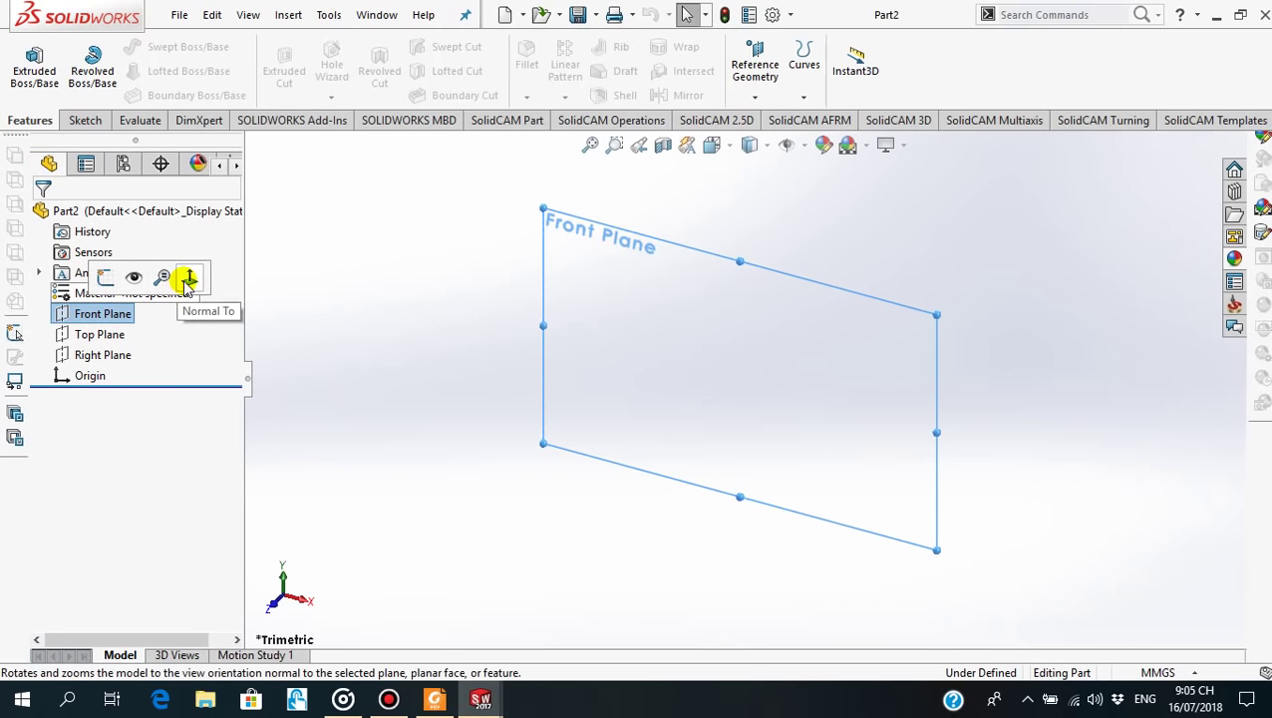
pyautogui.click(187, 277)
pyautogui.click(55, 313)
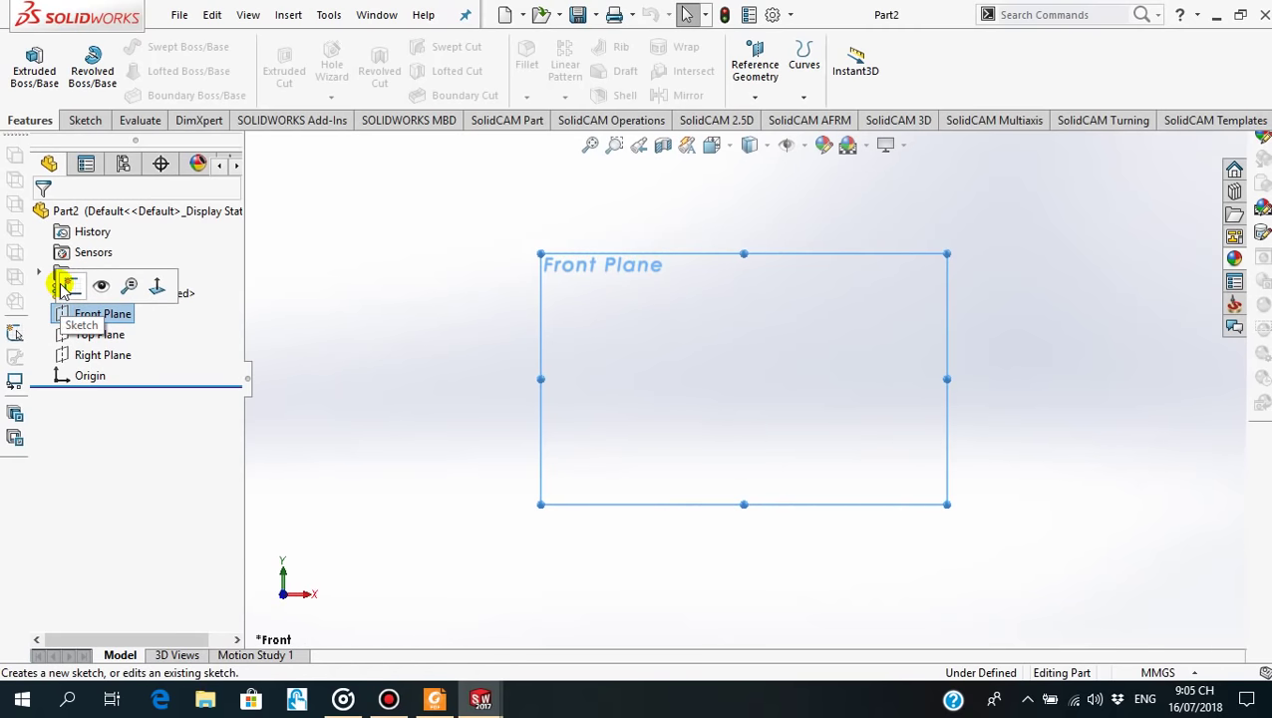
pyautogui.click(68, 287)
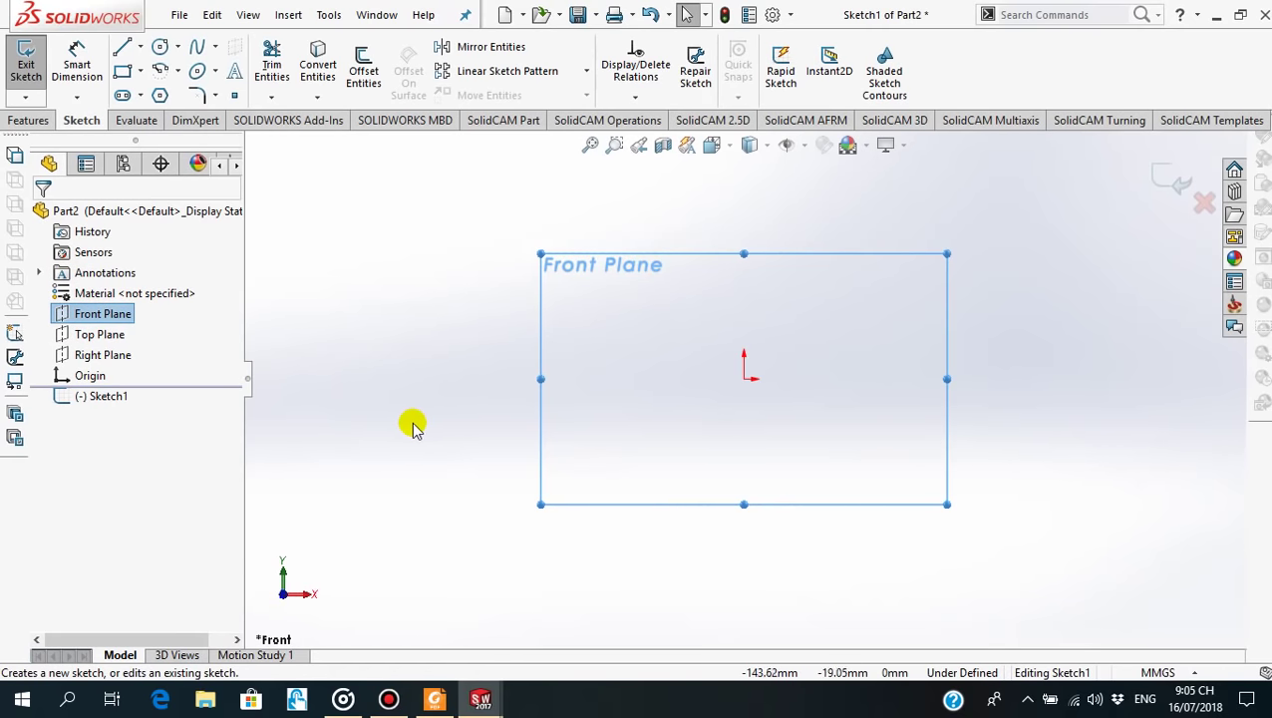
# Draw a horizontal centerline through the sketch origin
pyautogui.click(140, 50)
pyautogui.click(150, 91)
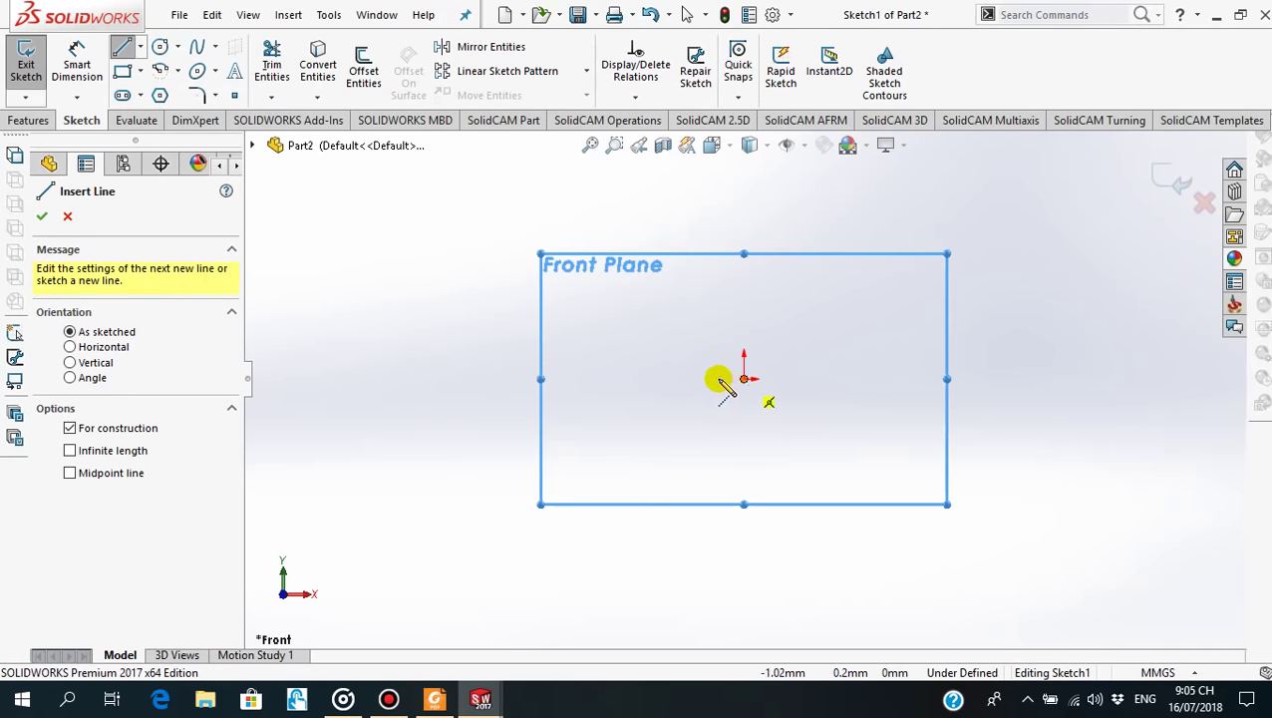
pyautogui.click(588, 377)
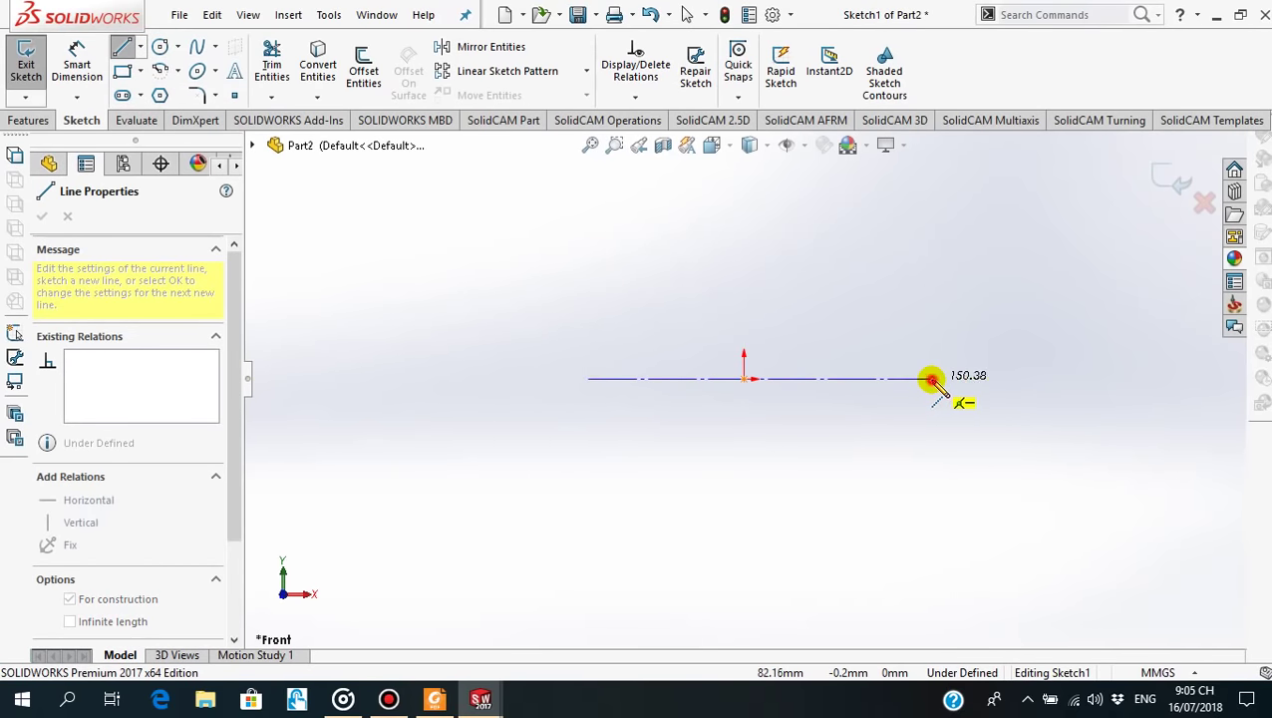
pyautogui.click(931, 379)
pyautogui.press('Escape')
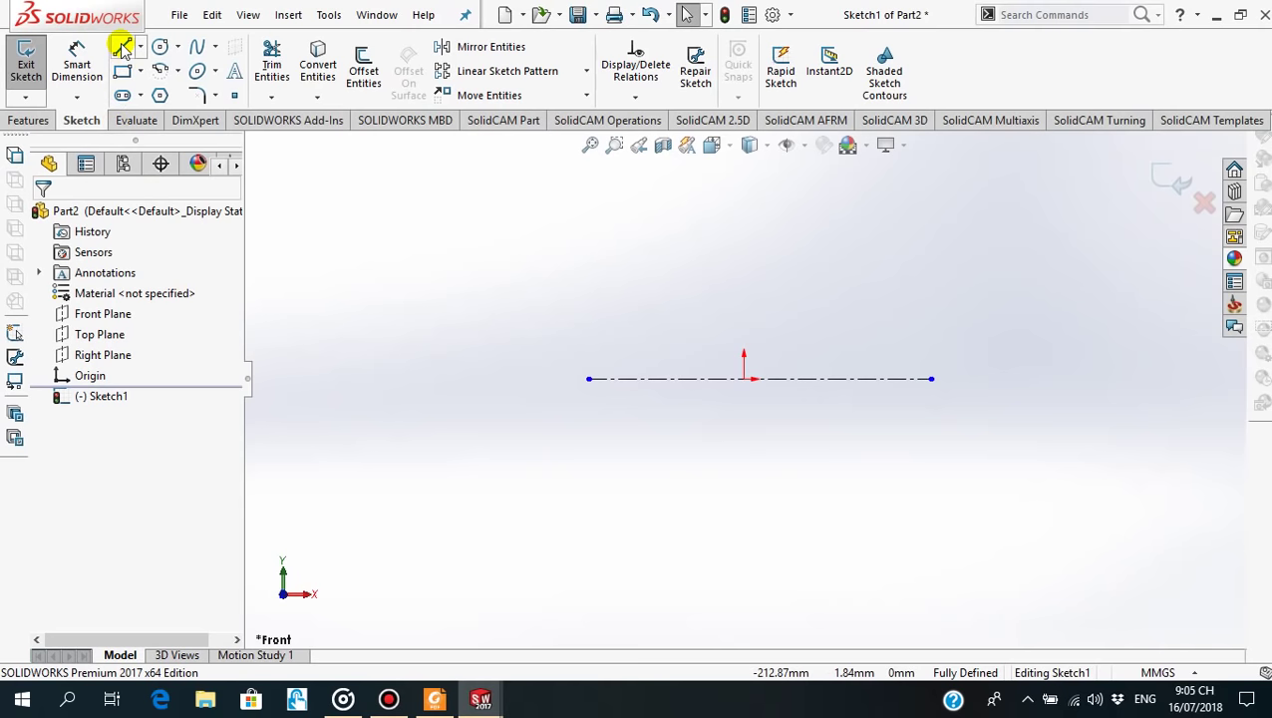
# Sketch the stepped bushing half-profile with a raised collar above the centerline
pyautogui.click(121, 45)
pyautogui.click(634, 379)
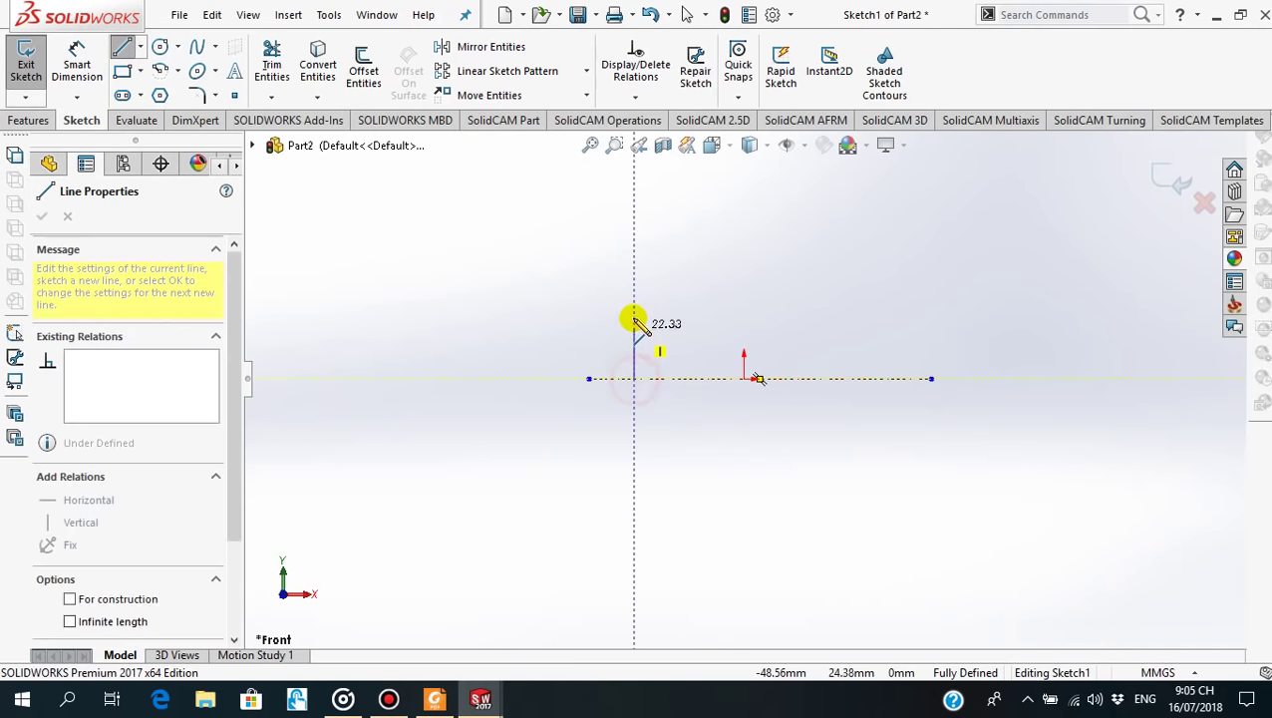
pyautogui.click(635, 324)
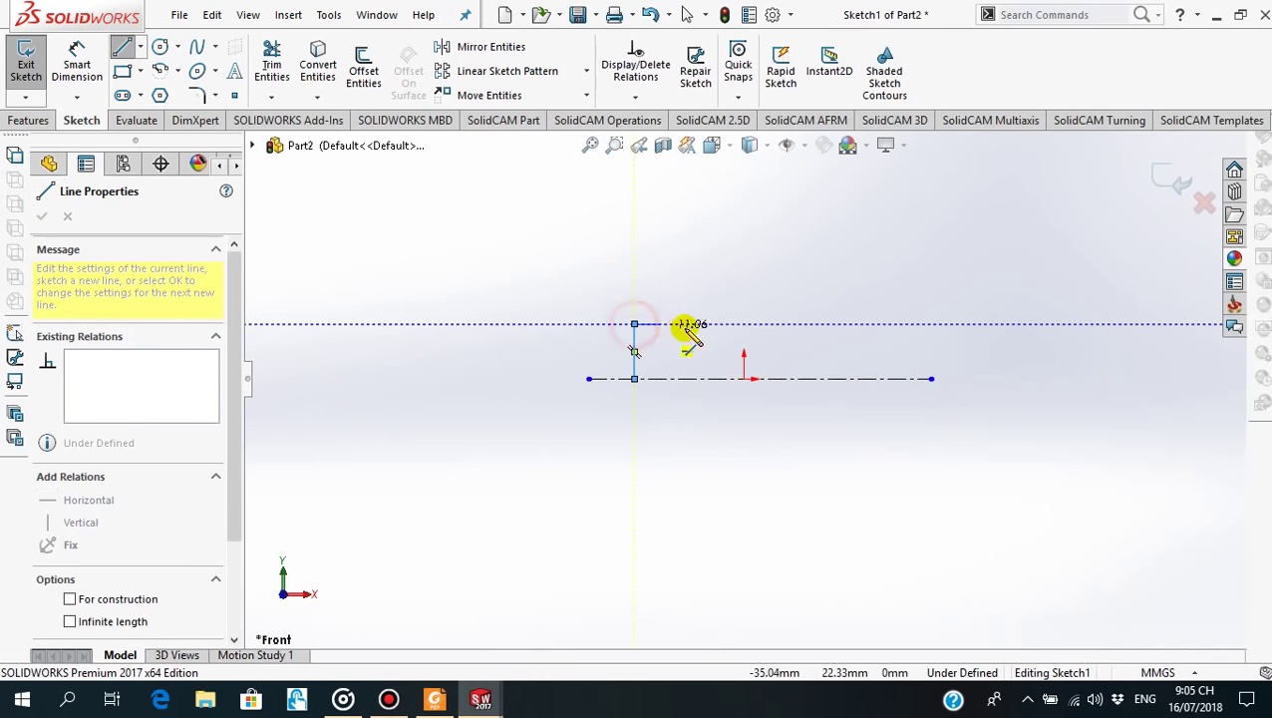
pyautogui.click(730, 324)
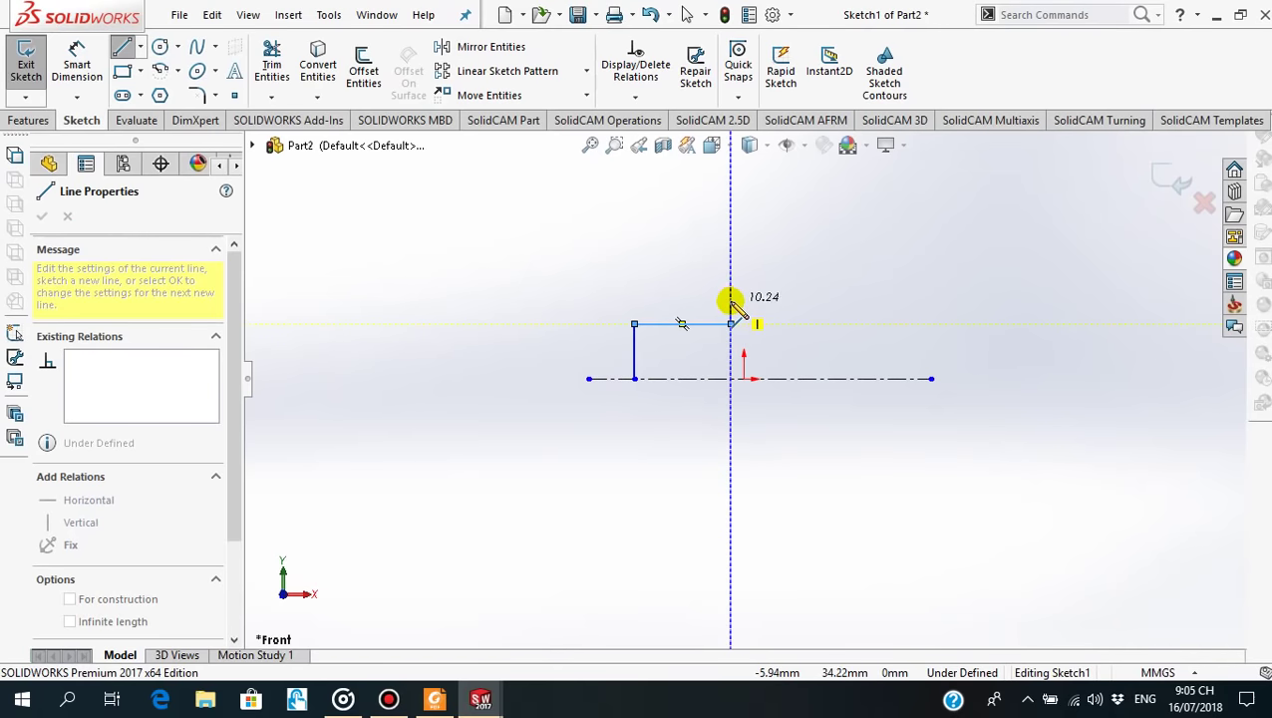
pyautogui.click(730, 301)
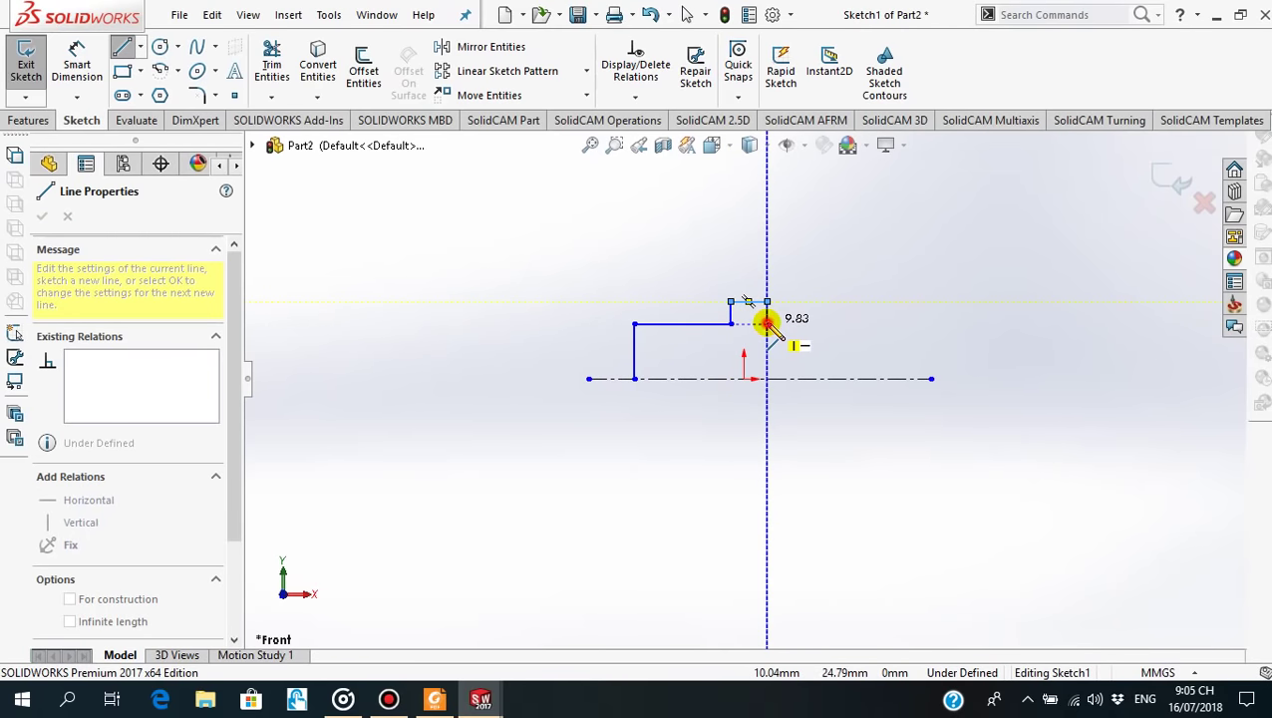
pyautogui.click(766, 324)
pyautogui.click(906, 324)
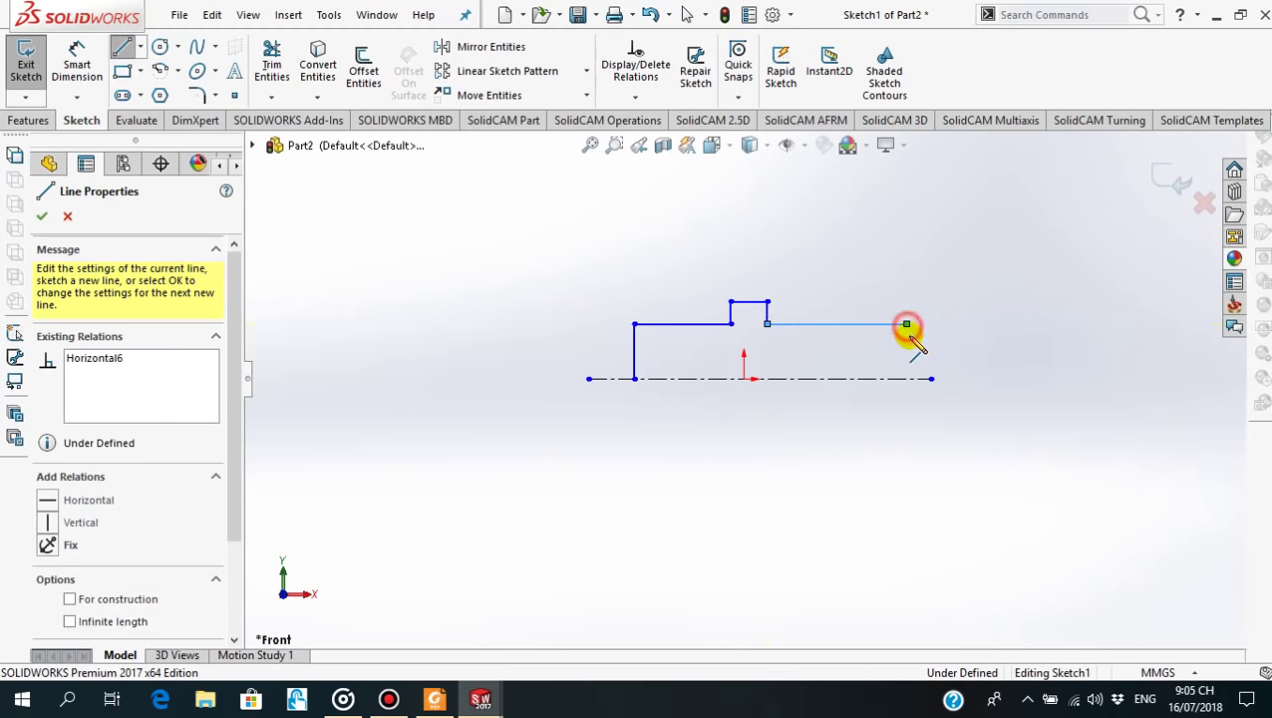
pyautogui.click(906, 379)
pyautogui.press('Escape')
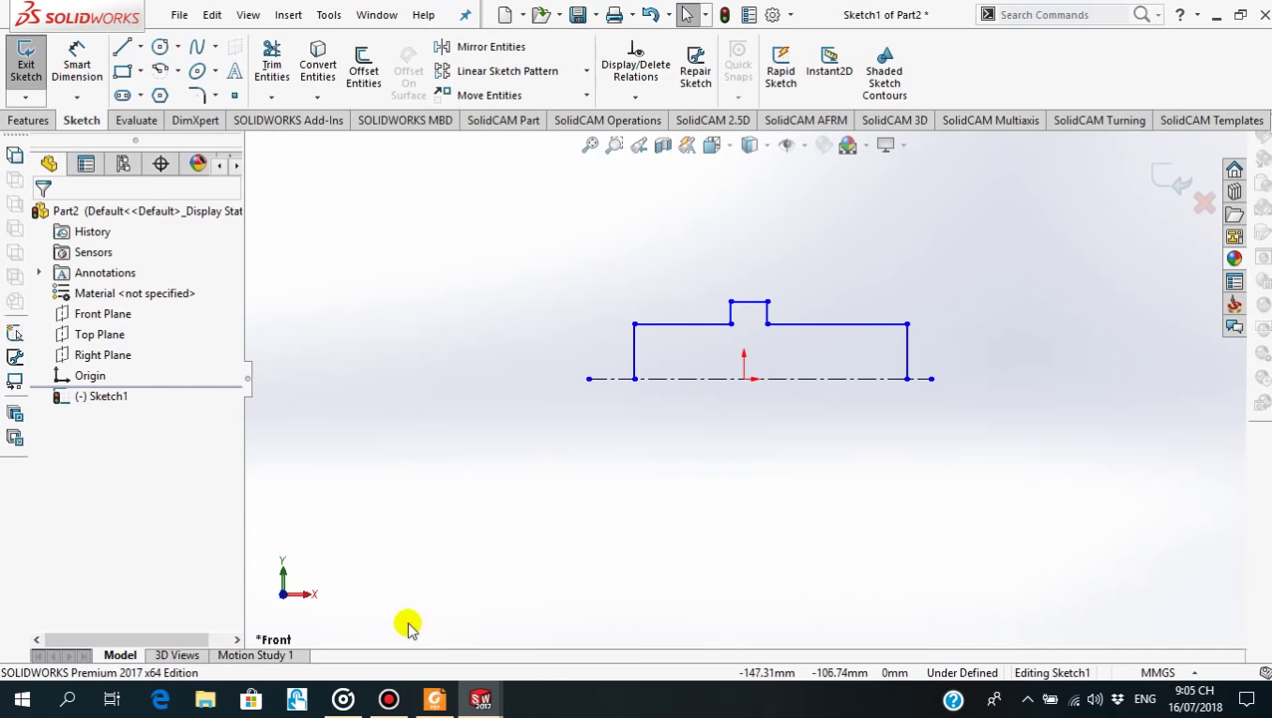
pyautogui.click(435, 698)
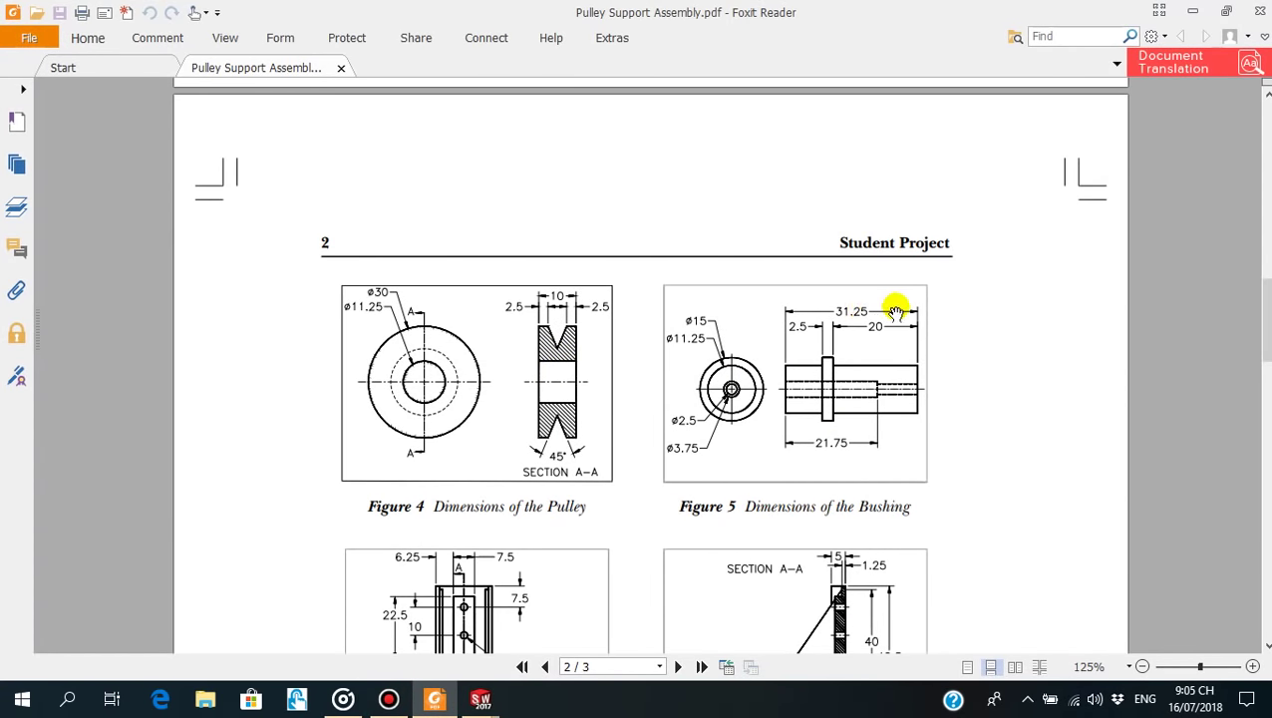
pyautogui.click(481, 698)
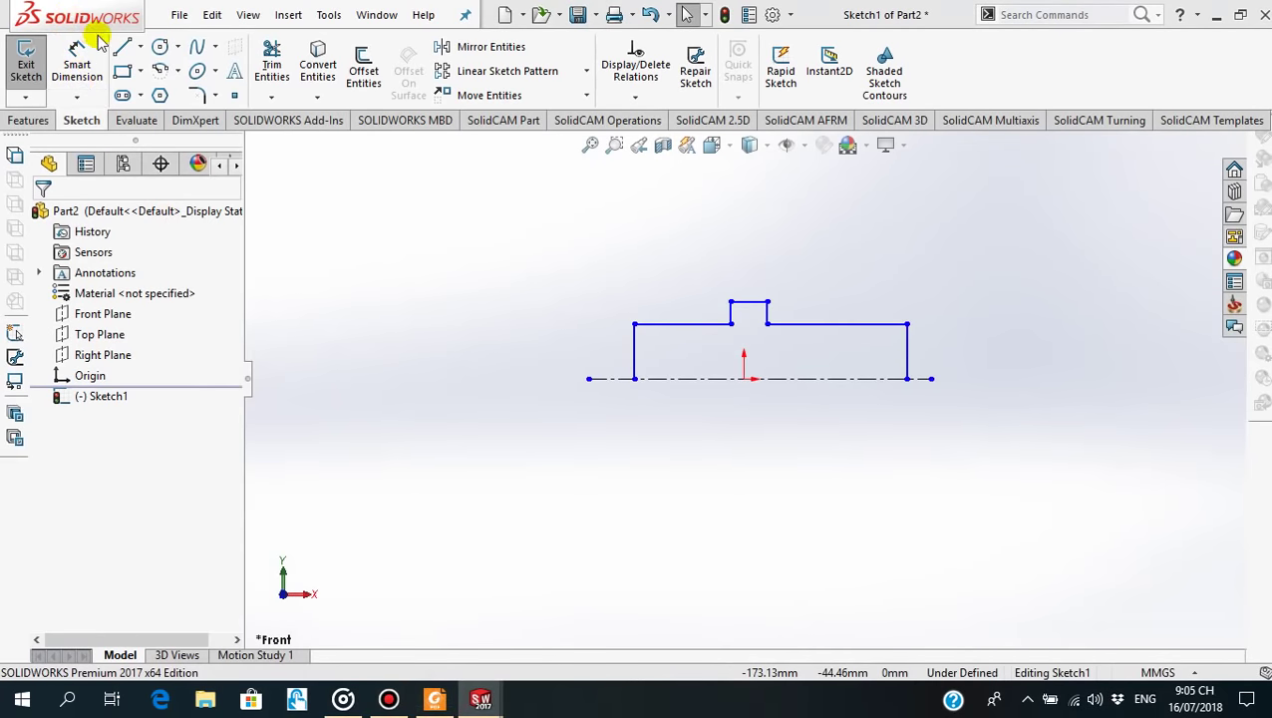
# Dimension the distance between the profile's left and right end lines as 31,25
pyautogui.click(77, 61)
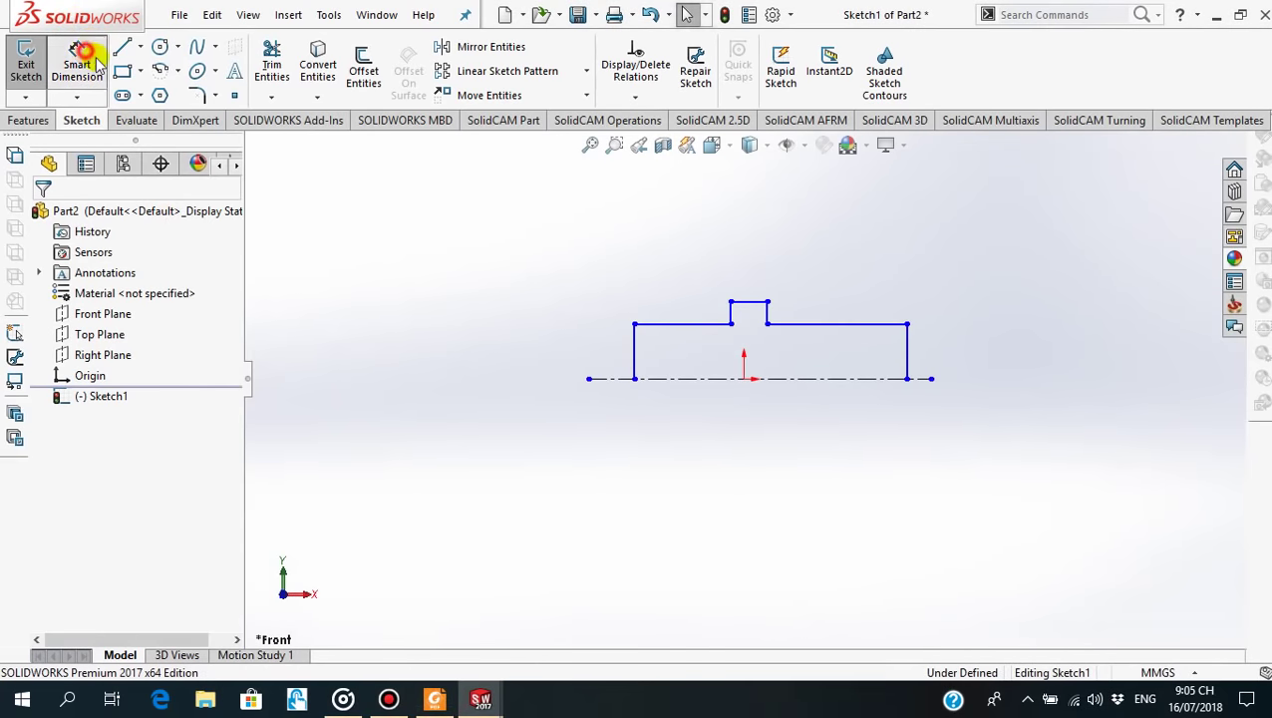
pyautogui.click(634, 357)
pyautogui.click(907, 349)
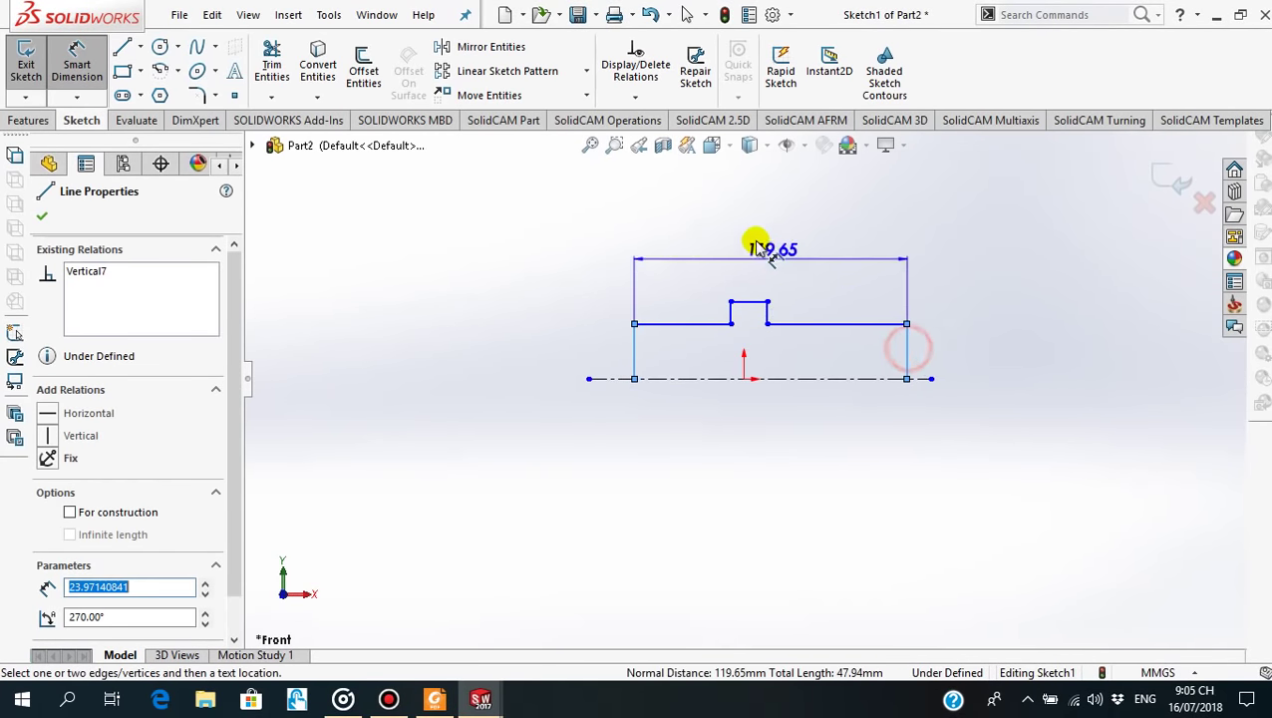
pyautogui.click(775, 224)
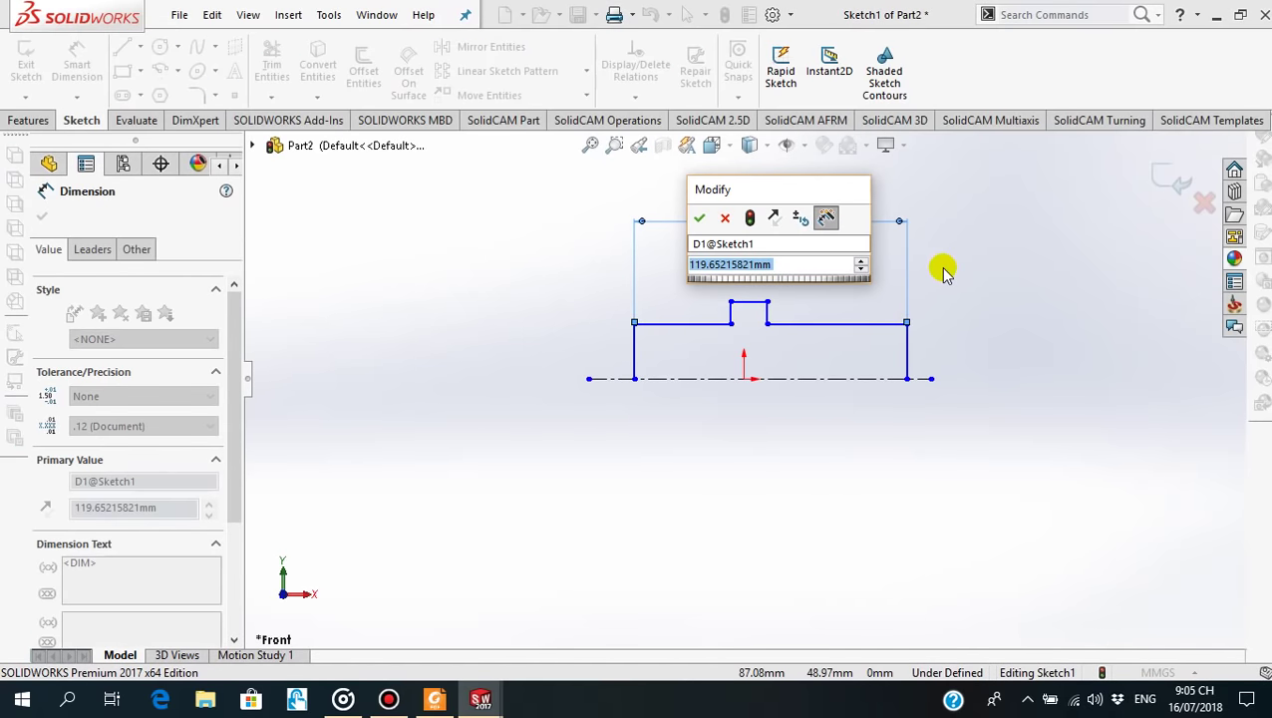
pyautogui.write('31,25')
pyautogui.press('Return')
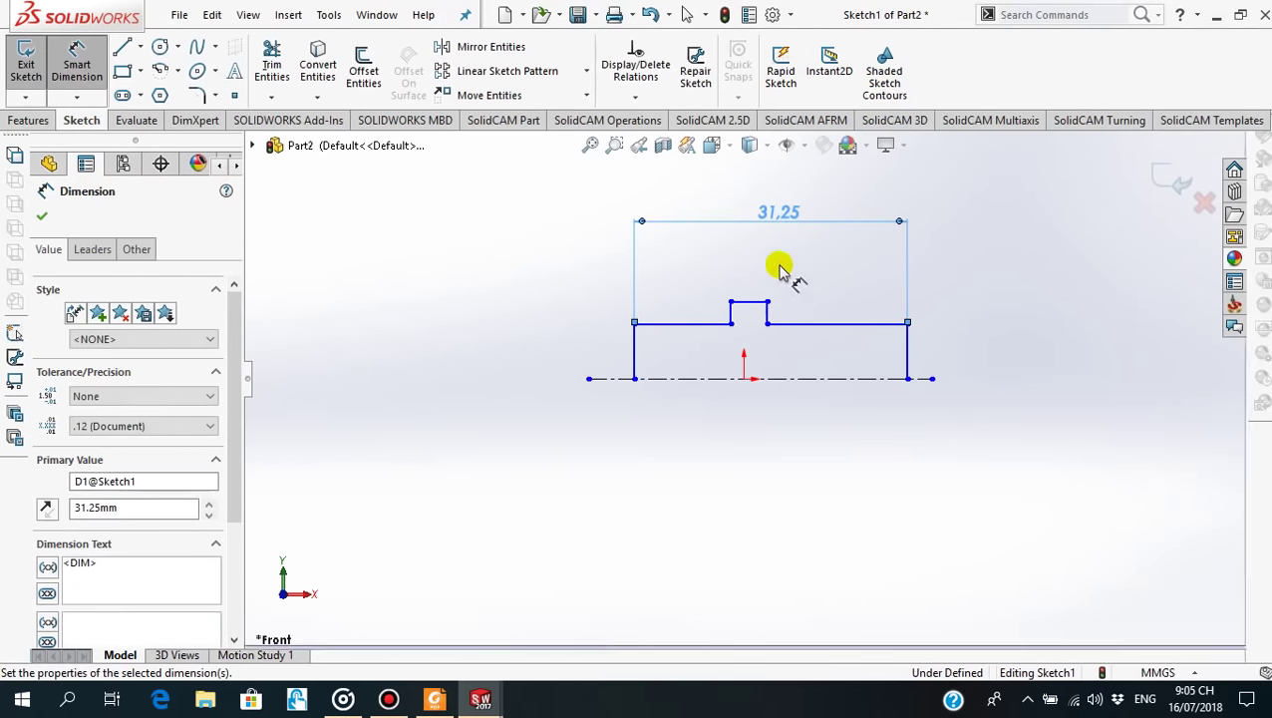
pyautogui.click(43, 222)
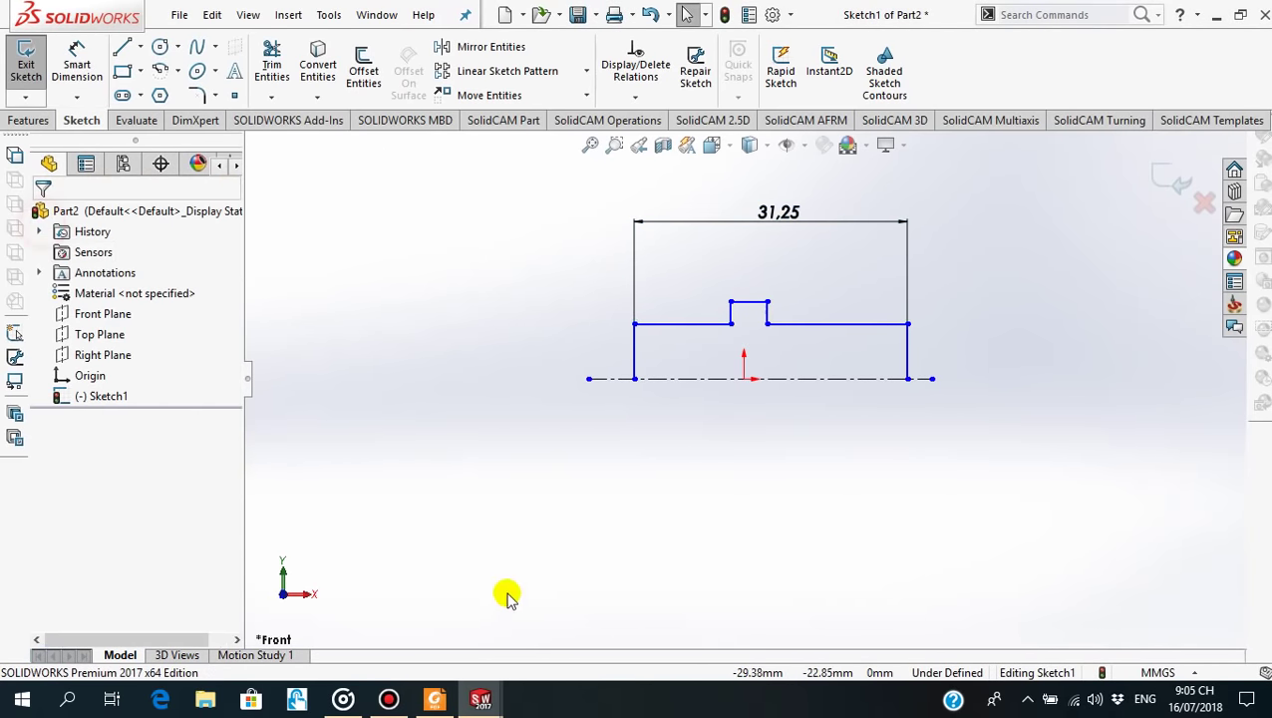
pyautogui.click(435, 698)
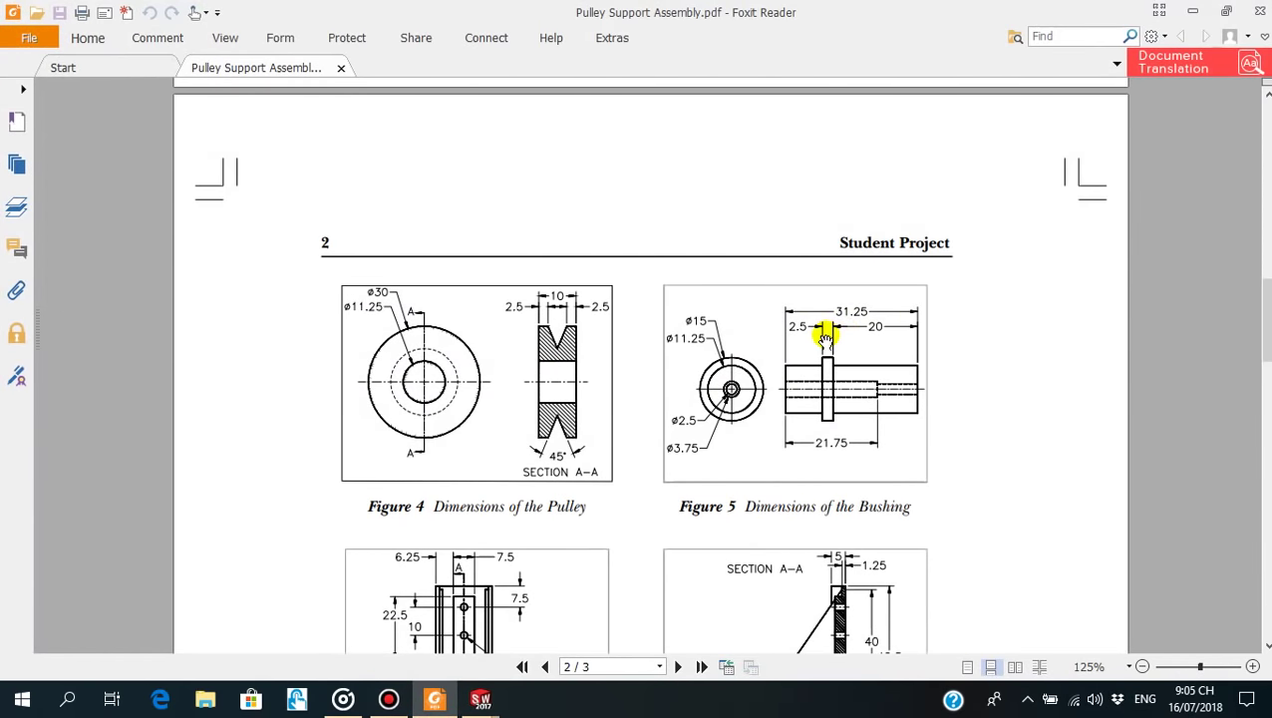
# Dimension the collar step width as 2.5 and the right section length as 20
pyautogui.click(482, 701)
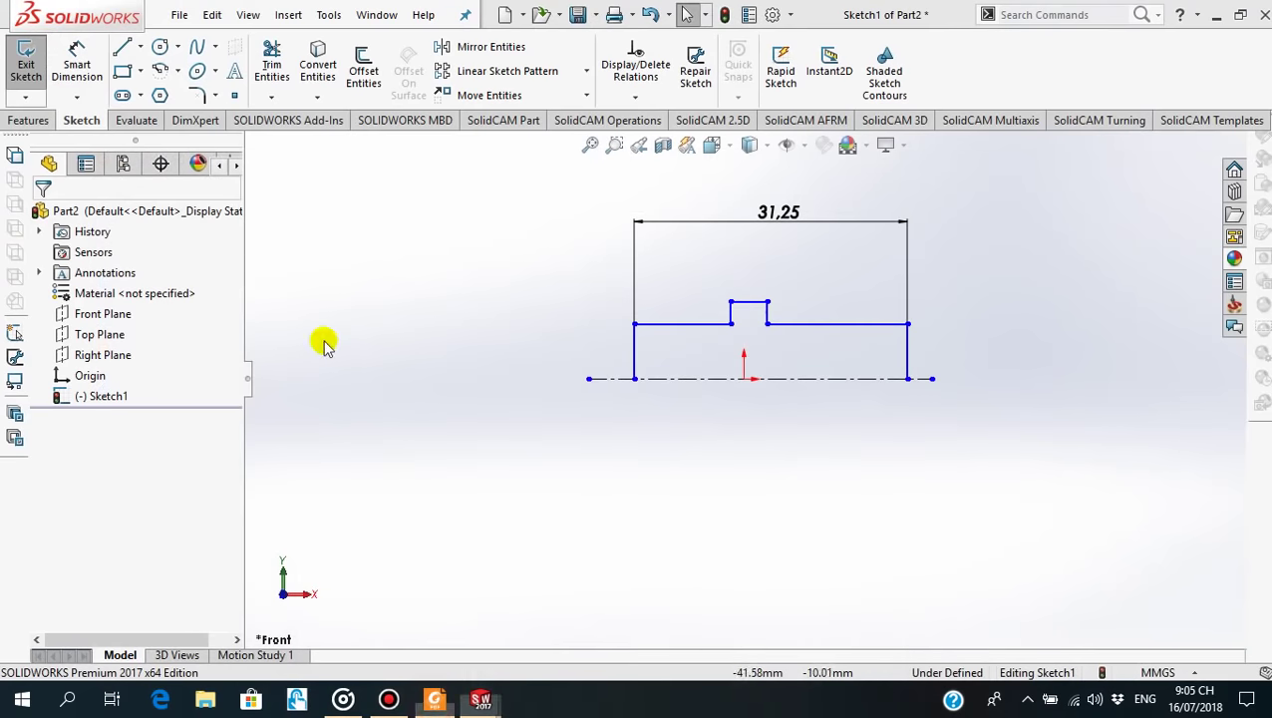
pyautogui.click(80, 70)
pyautogui.click(750, 301)
pyautogui.click(762, 299)
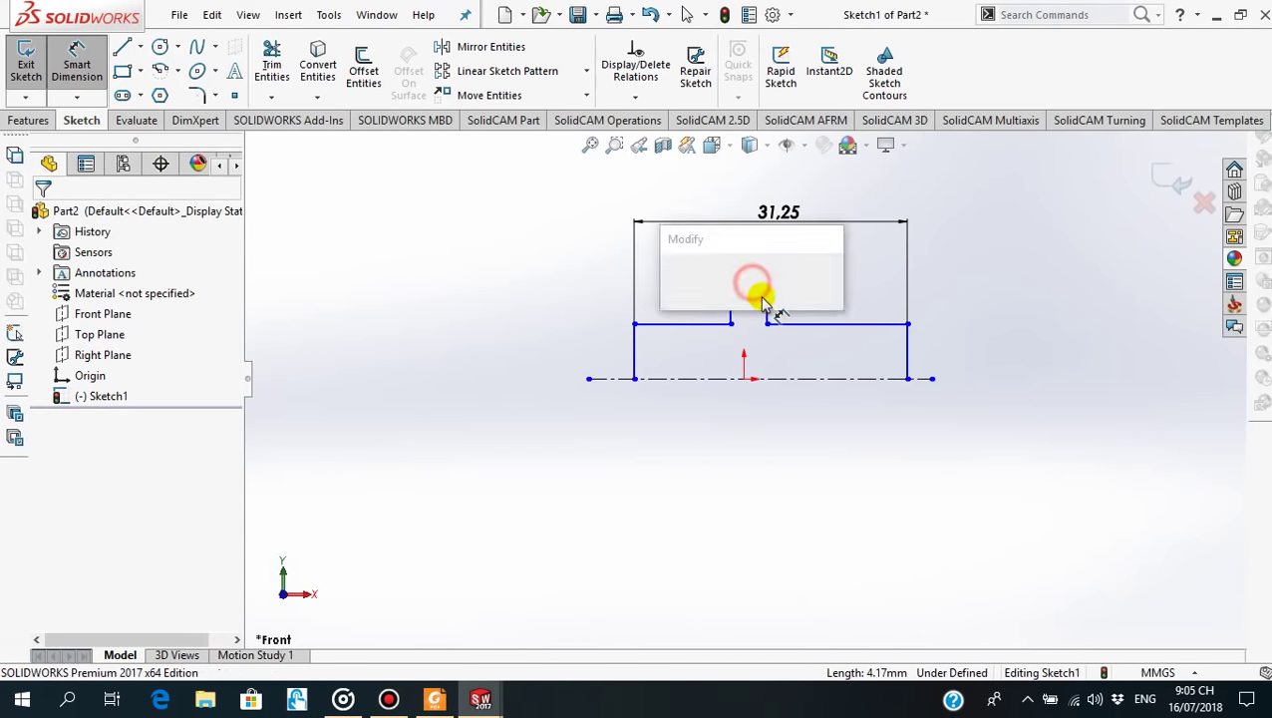
pyautogui.write('2.5')
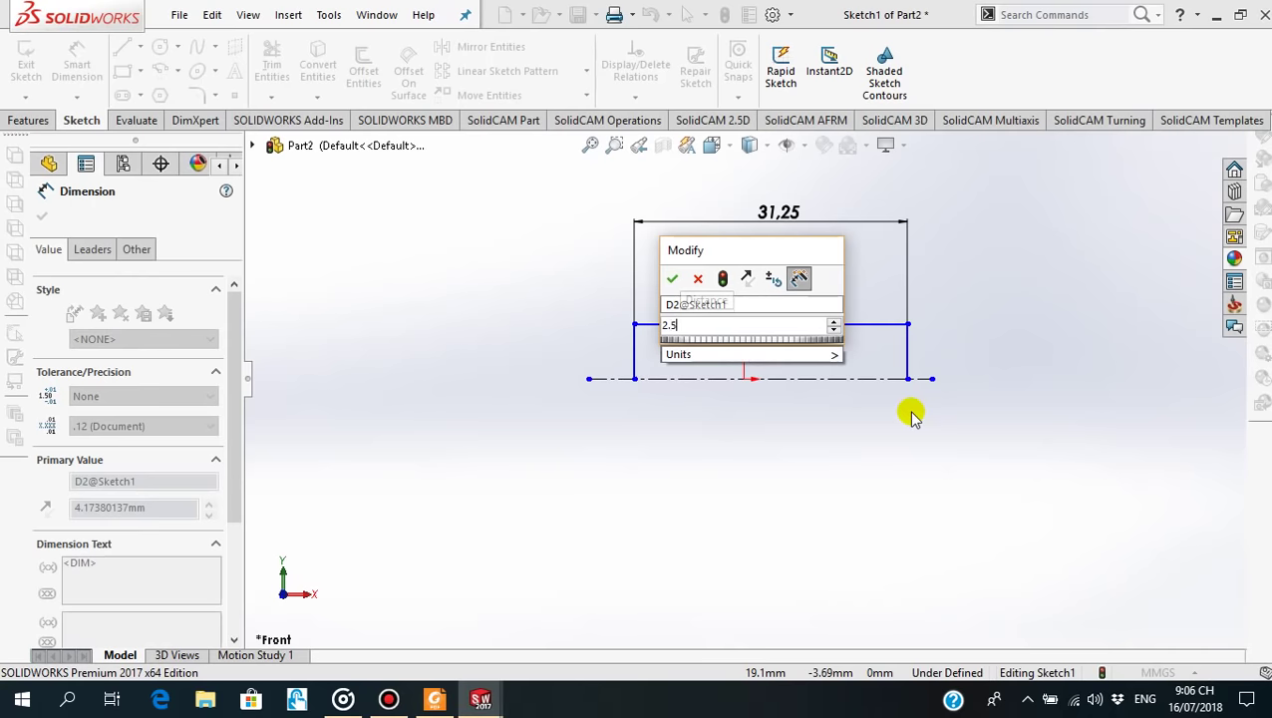
pyautogui.press('Return')
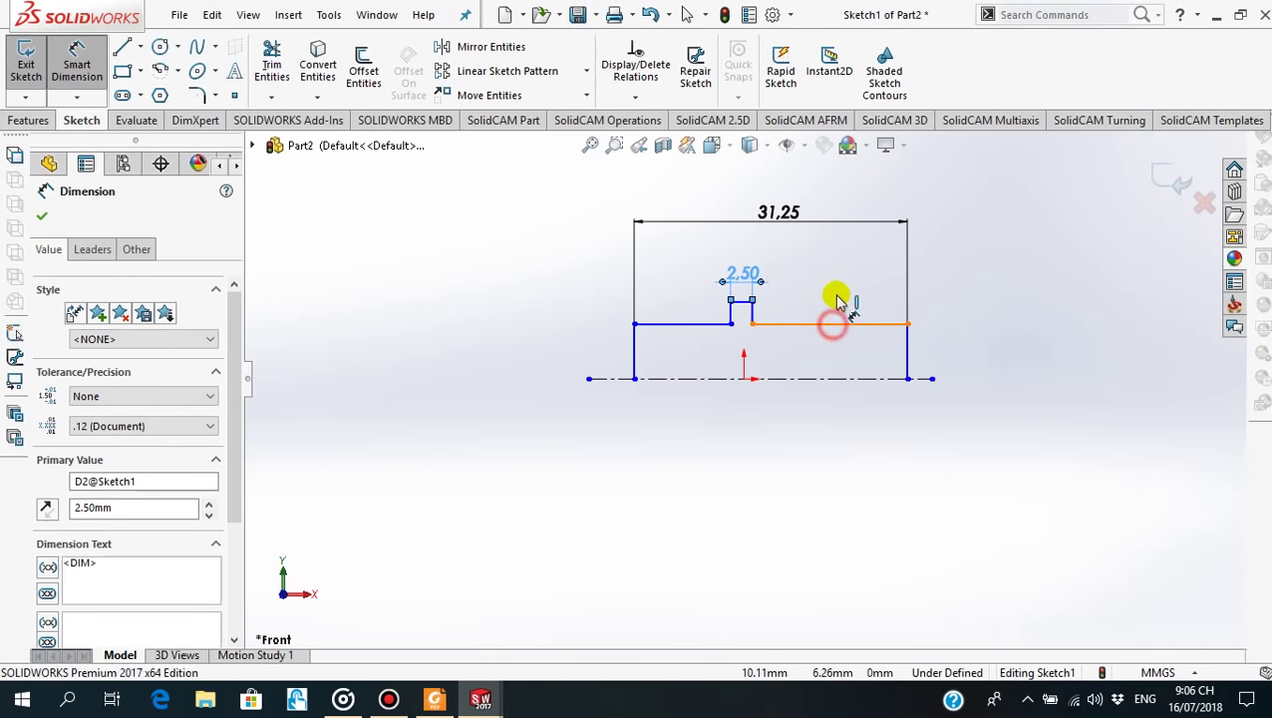
pyautogui.click(837, 302)
pyautogui.click(832, 251)
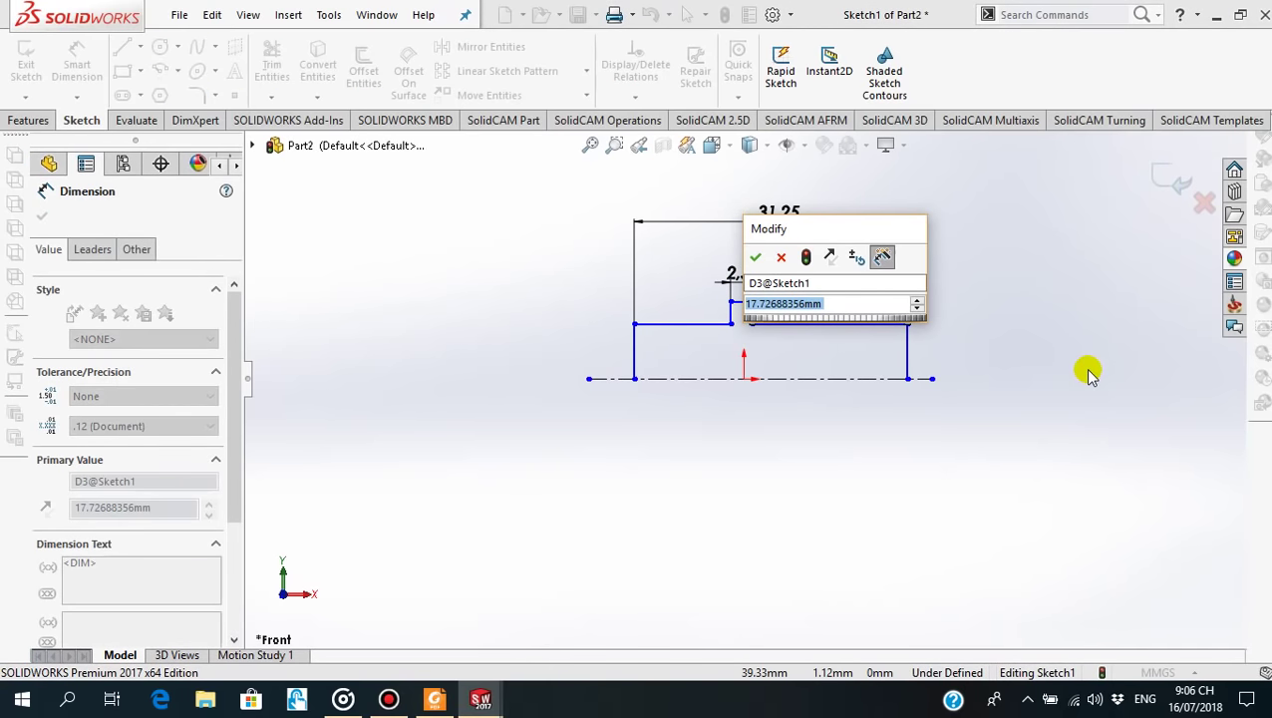
pyautogui.write('20')
pyautogui.press('Return')
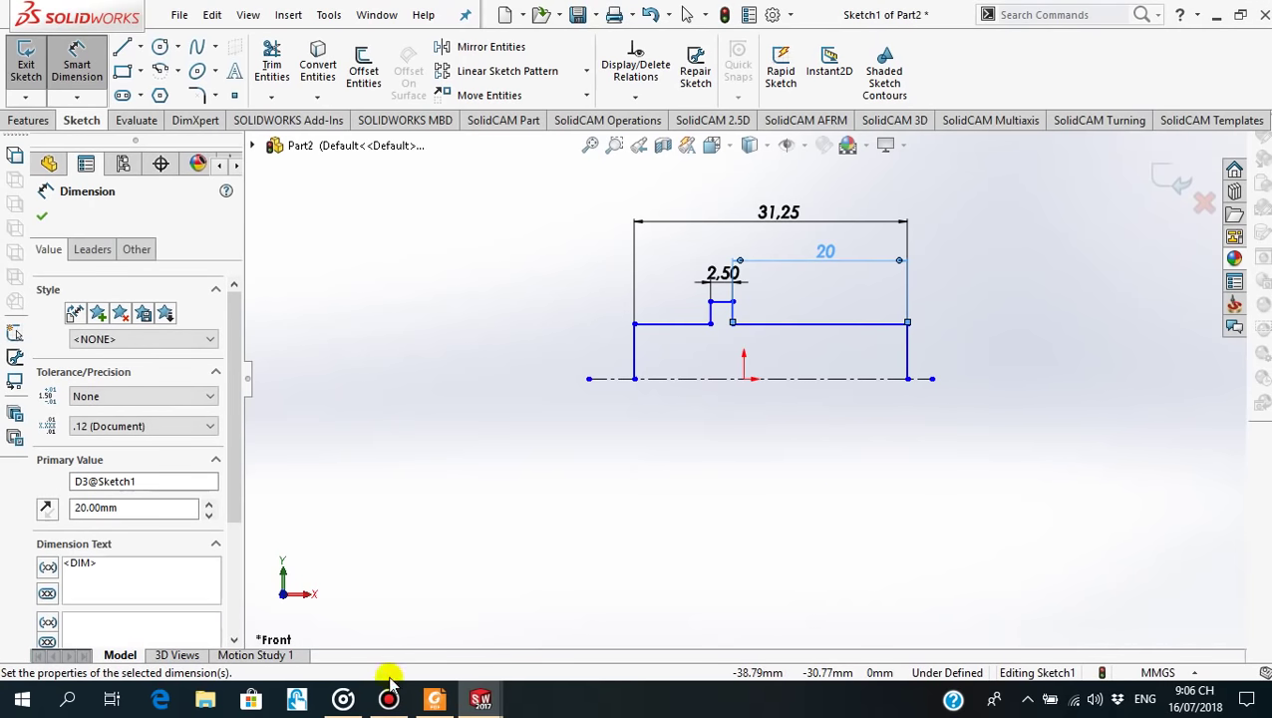
pyautogui.click(439, 700)
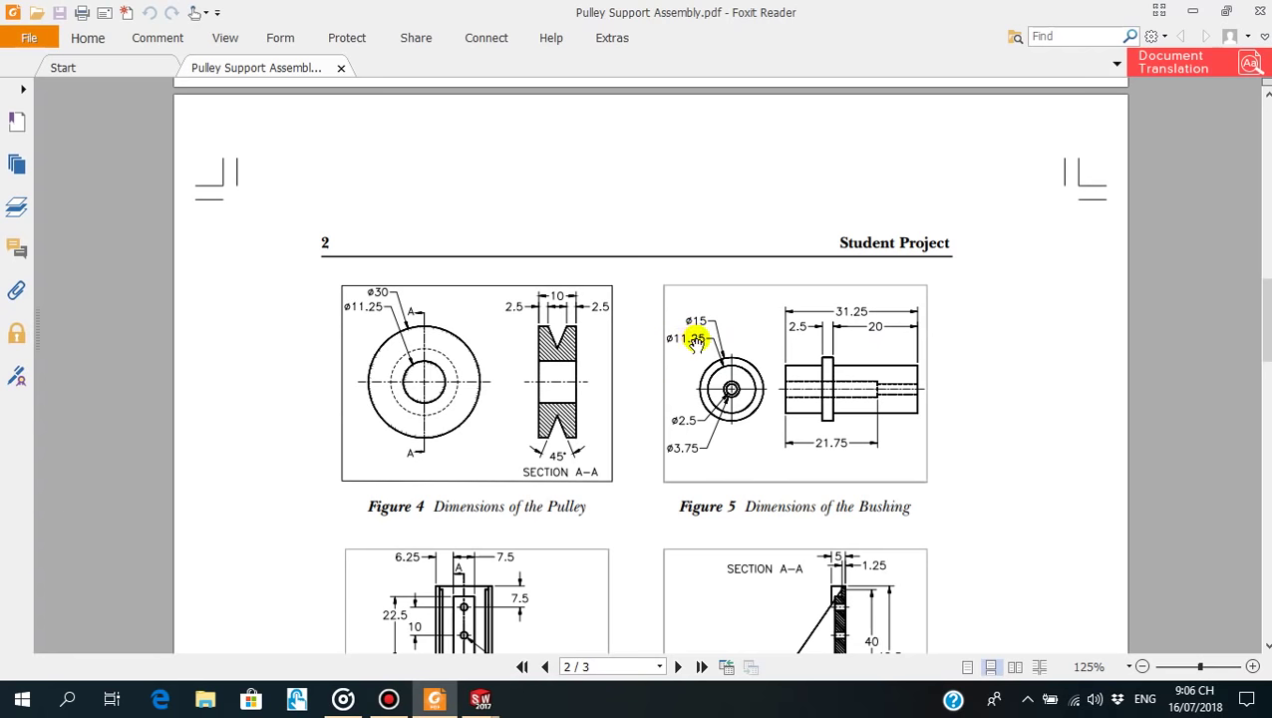
# Dimension the collar's top line to the centerline as diameter 15
pyautogui.click(435, 699)
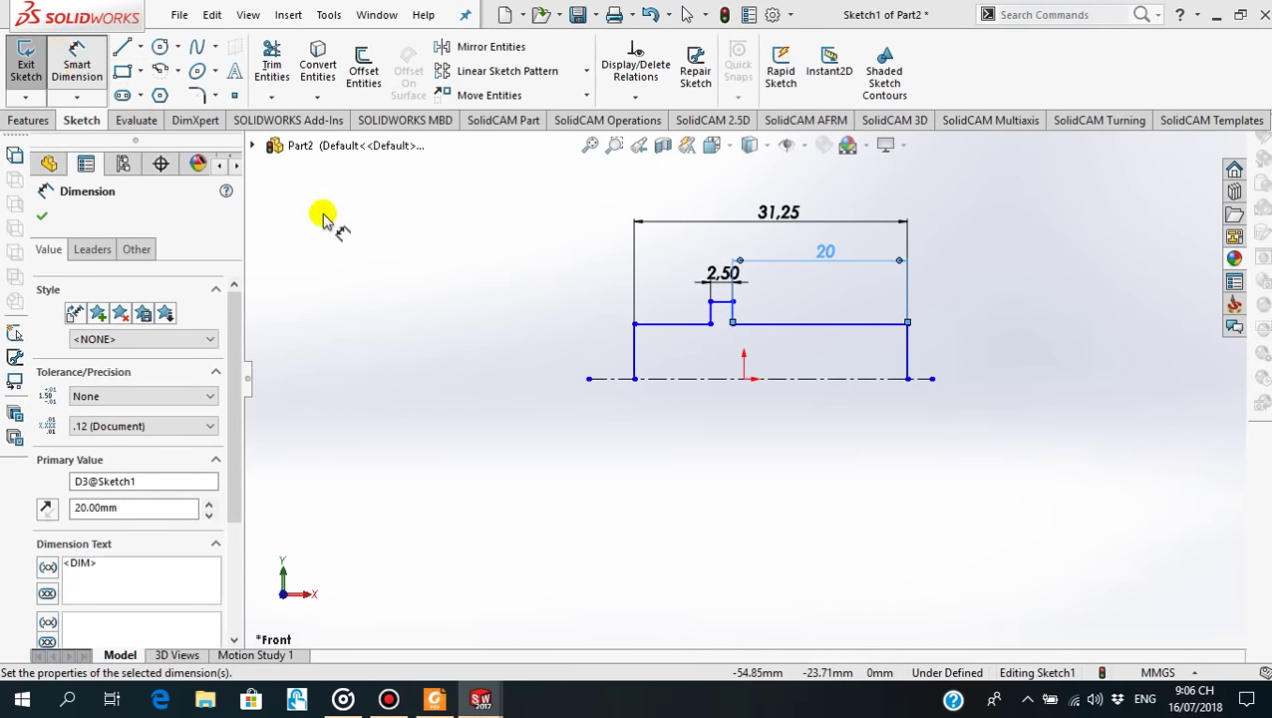
pyautogui.scroll(-3, 739, 348)
pyautogui.scroll(-1, 722, 319)
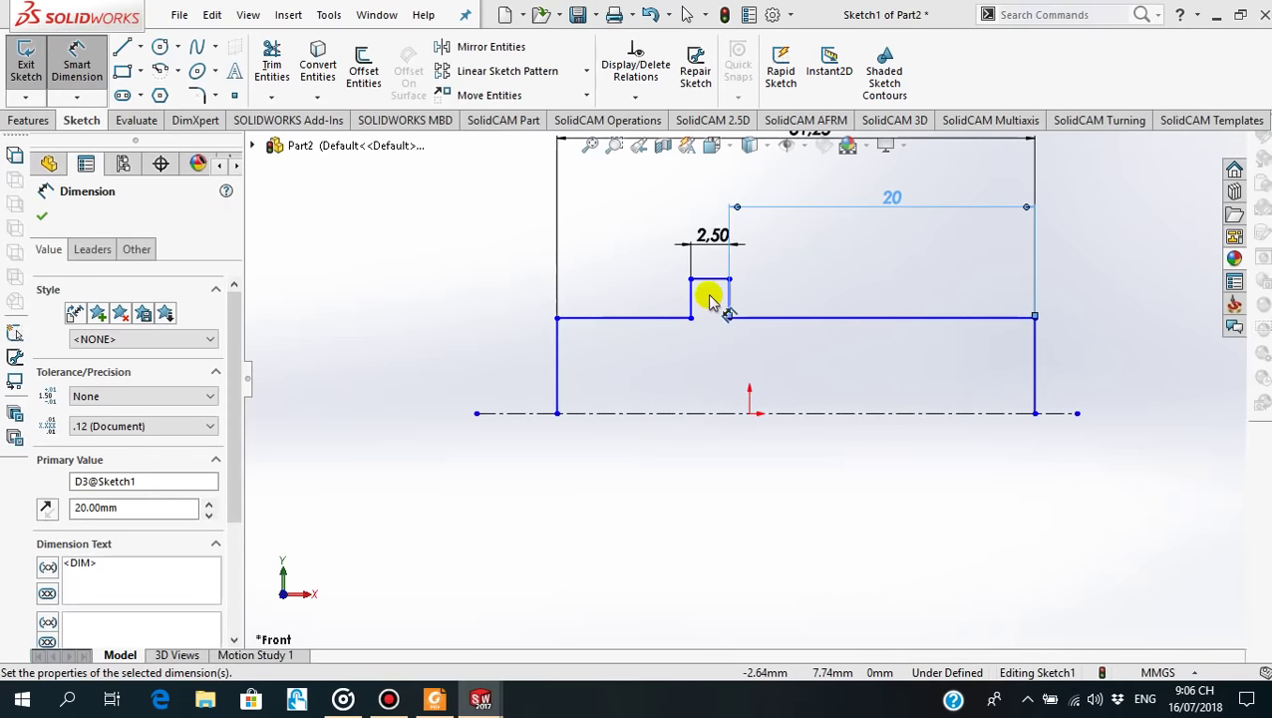
pyautogui.click(710, 279)
pyautogui.click(713, 412)
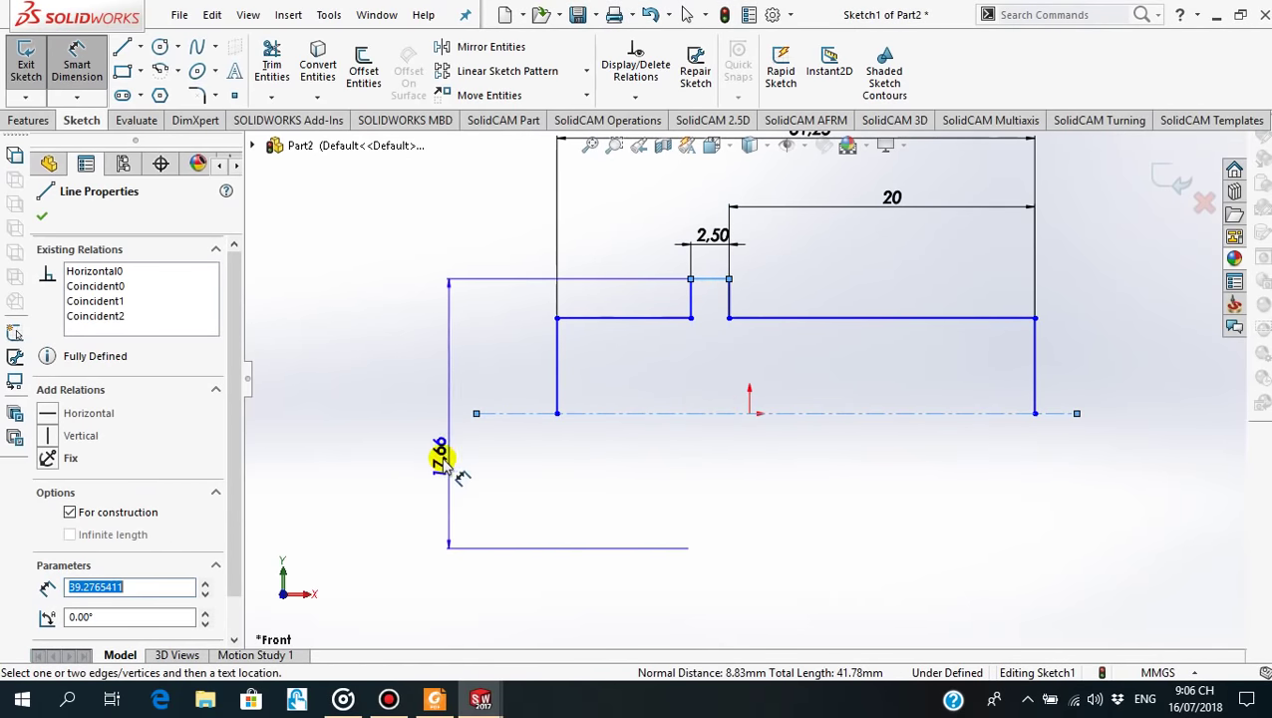
pyautogui.click(402, 429)
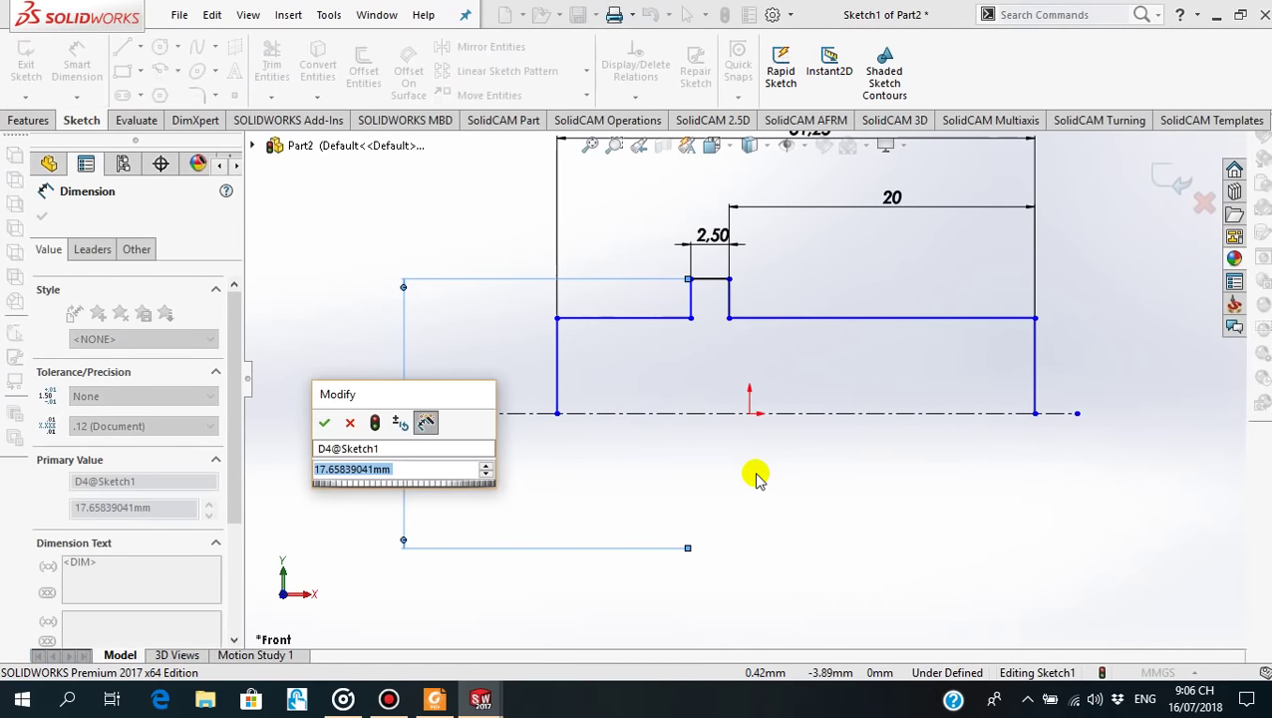
pyautogui.write('15')
pyautogui.press('Return')
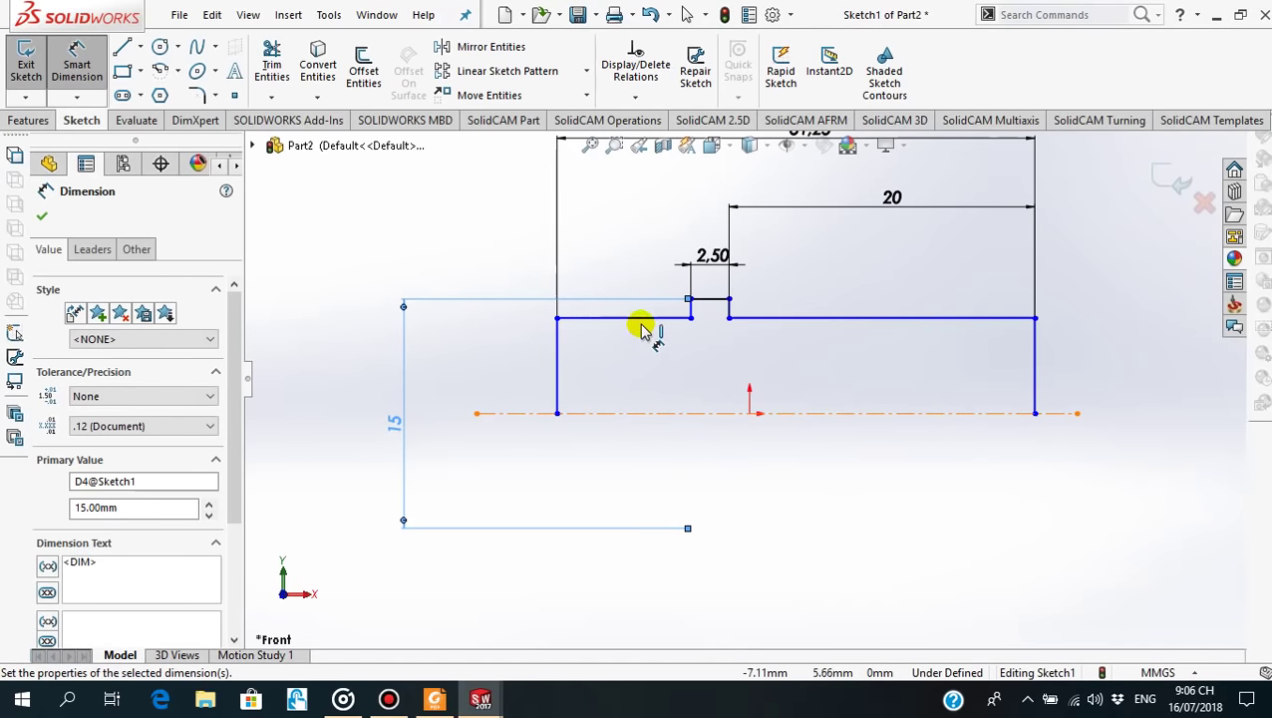
# Dimension the main body's top line as diameter 11.25
pyautogui.scroll(-3, 698, 341)
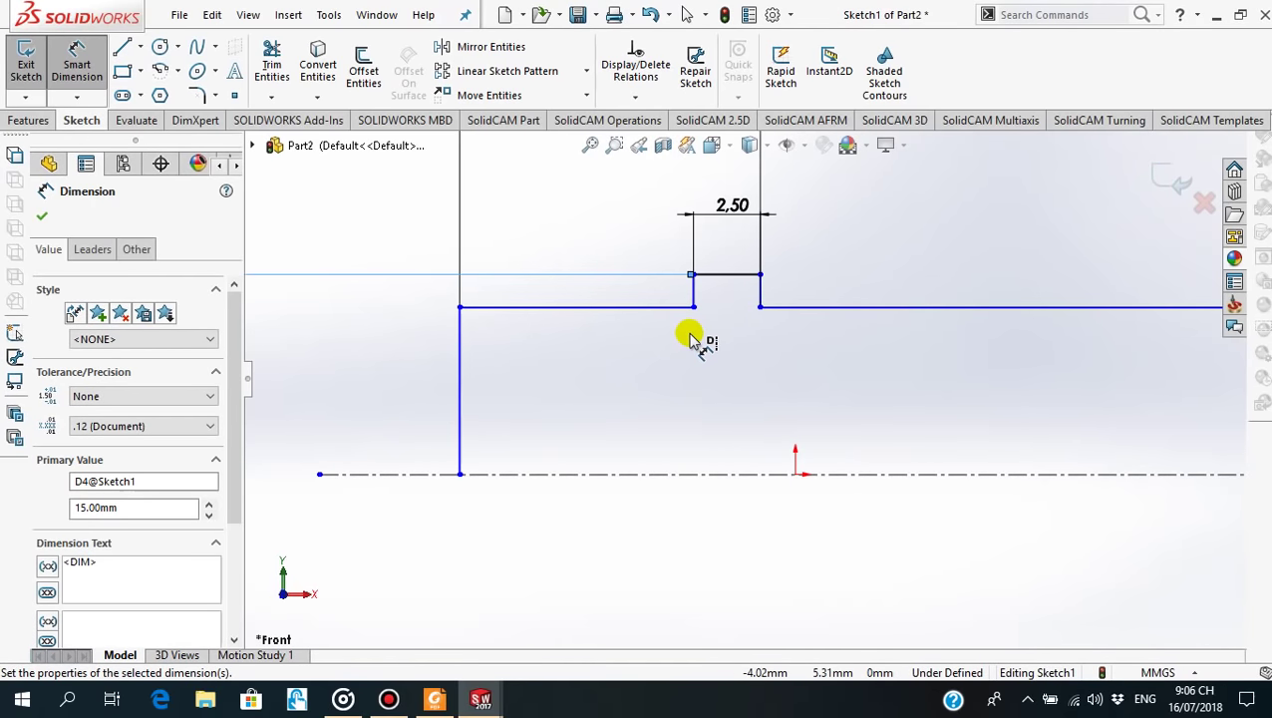
pyautogui.scroll(2, 653, 414)
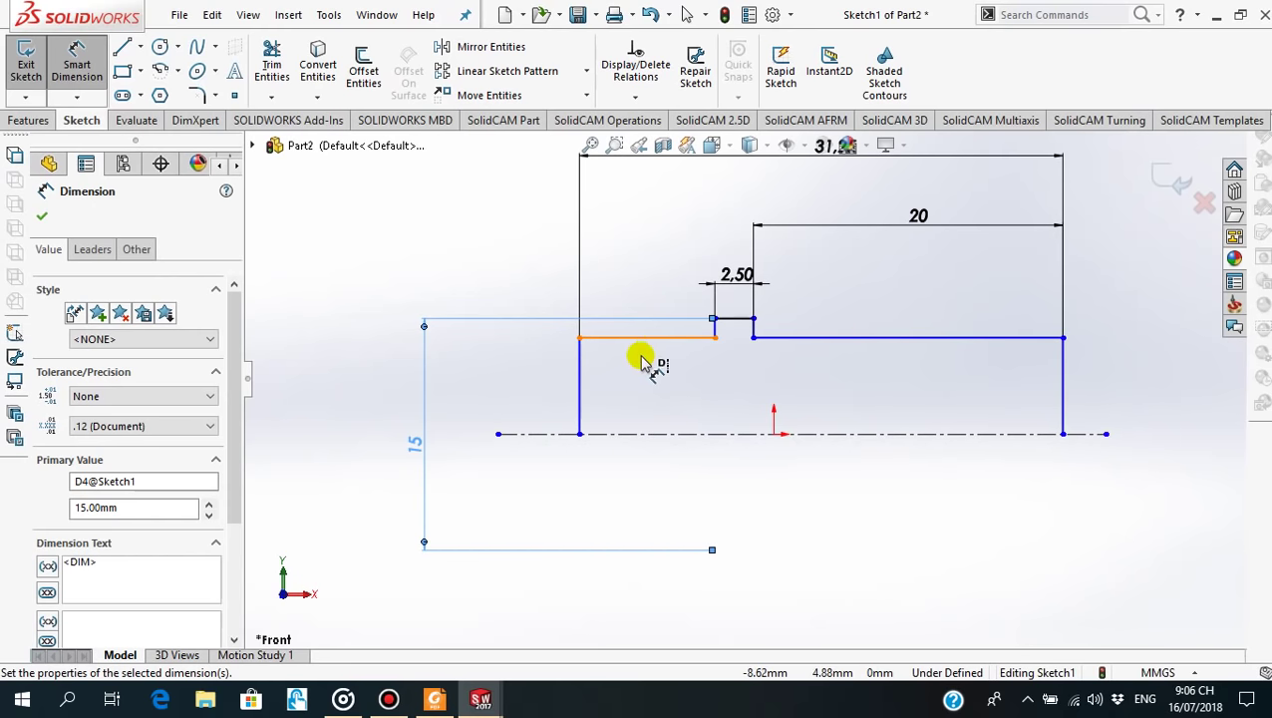
pyautogui.moveTo(655, 342); pyautogui.dragTo(485, 469)
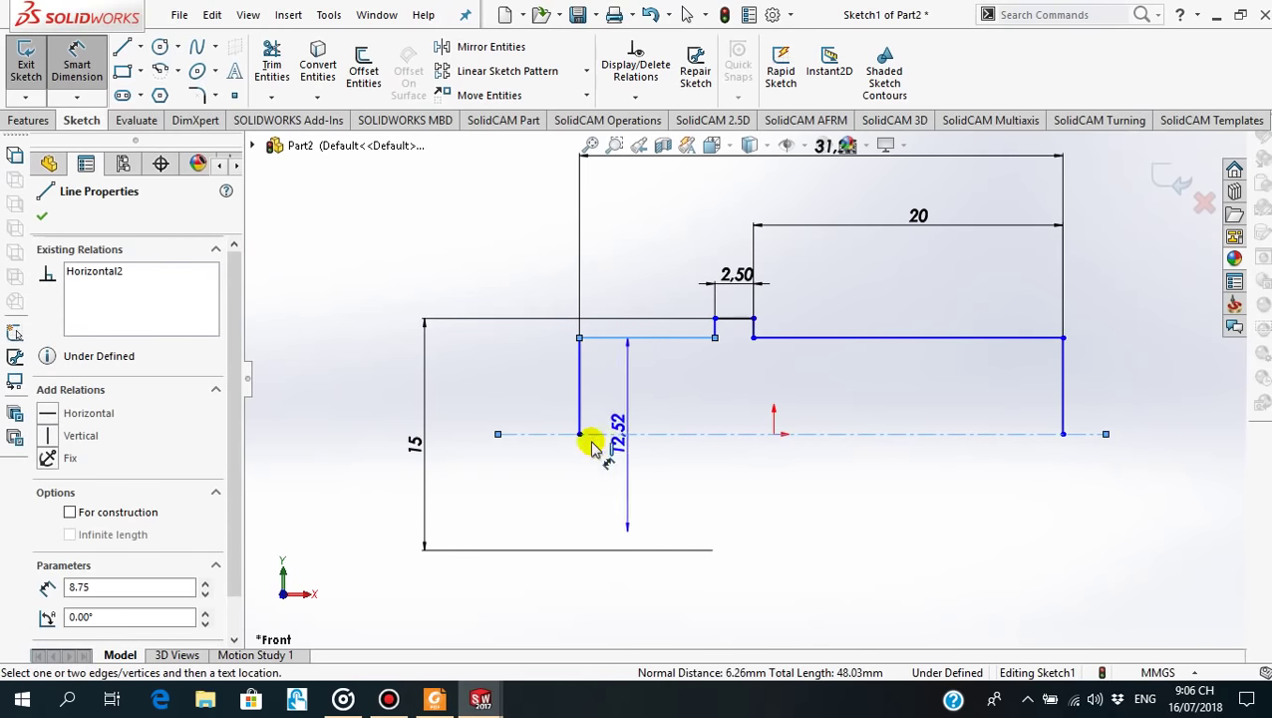
pyautogui.click(483, 463)
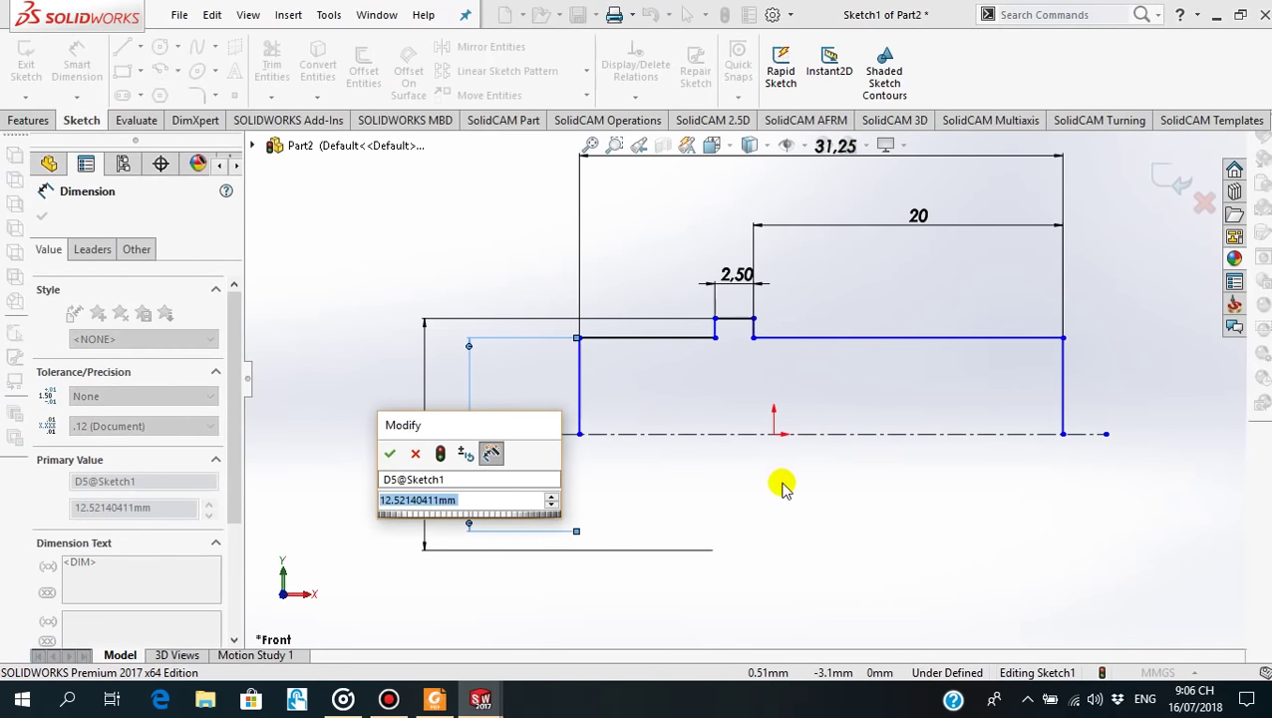
pyautogui.write('11.25')
pyautogui.press('Return')
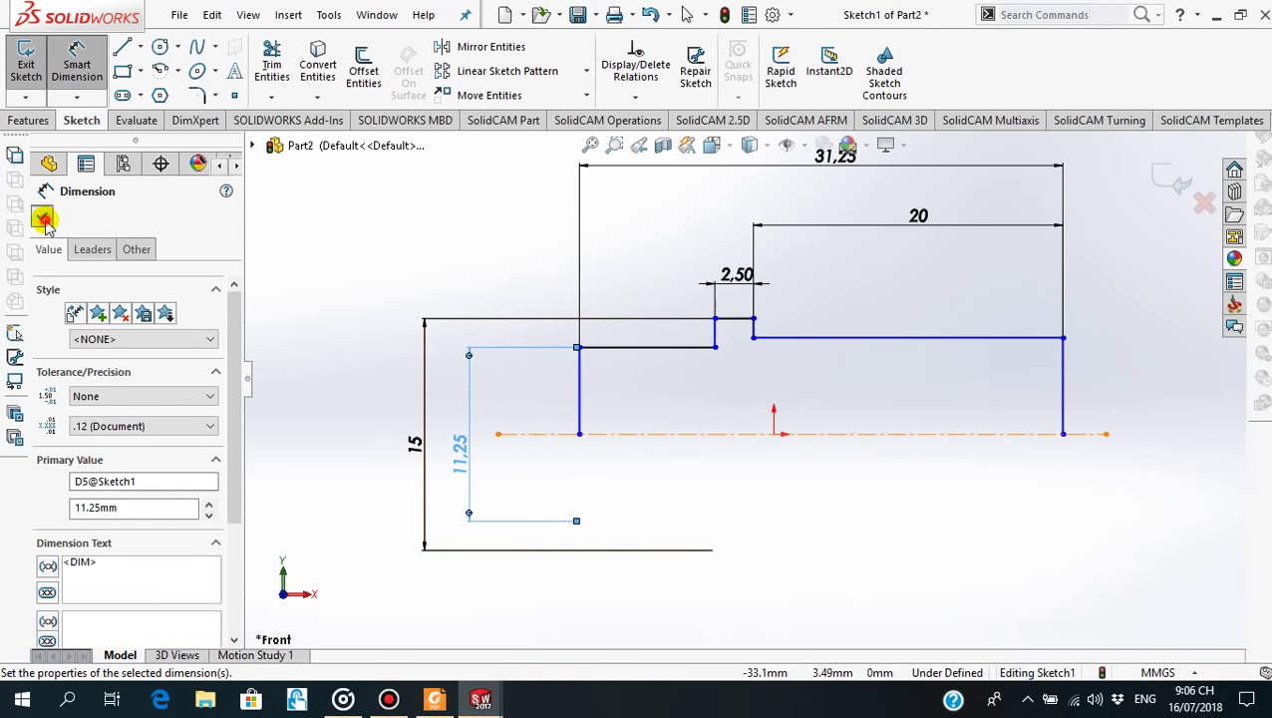
pyautogui.click(43, 219)
# Add an Equal relation between the collar step's two short vertical sides
pyautogui.click(716, 334)
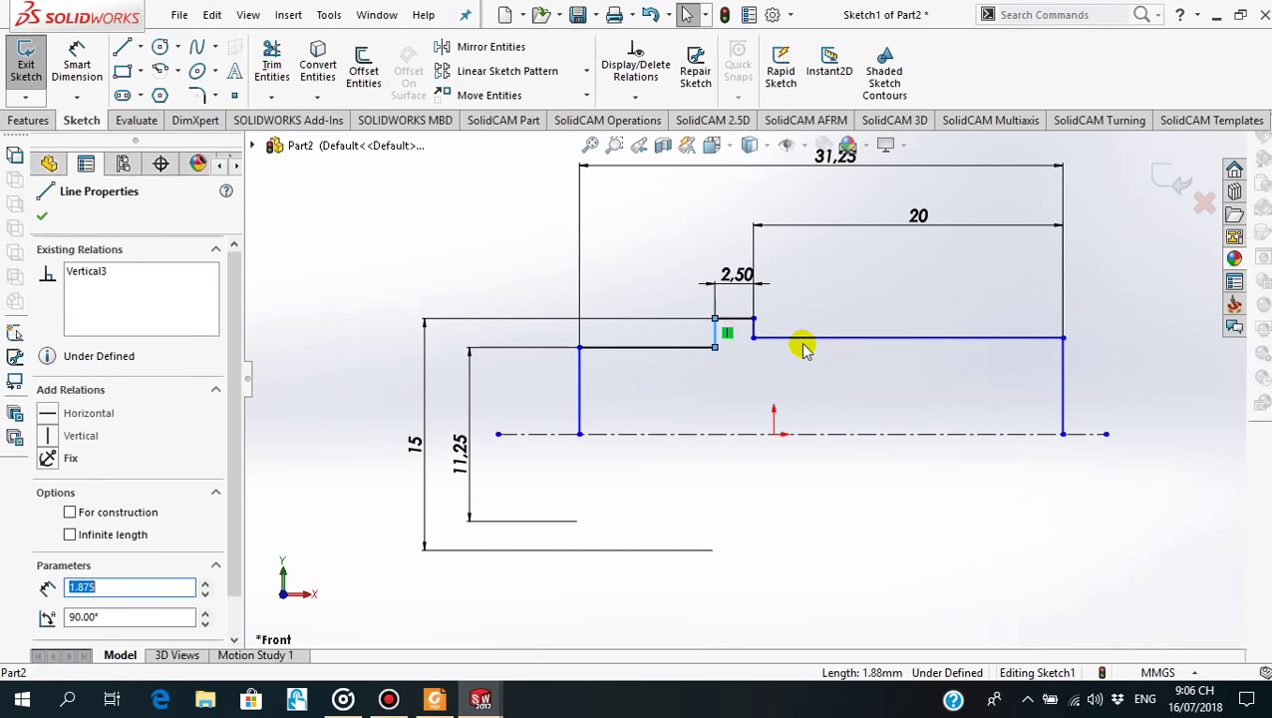
pyautogui.scroll(-2, 788, 331)
pyautogui.scroll(-2, 772, 318)
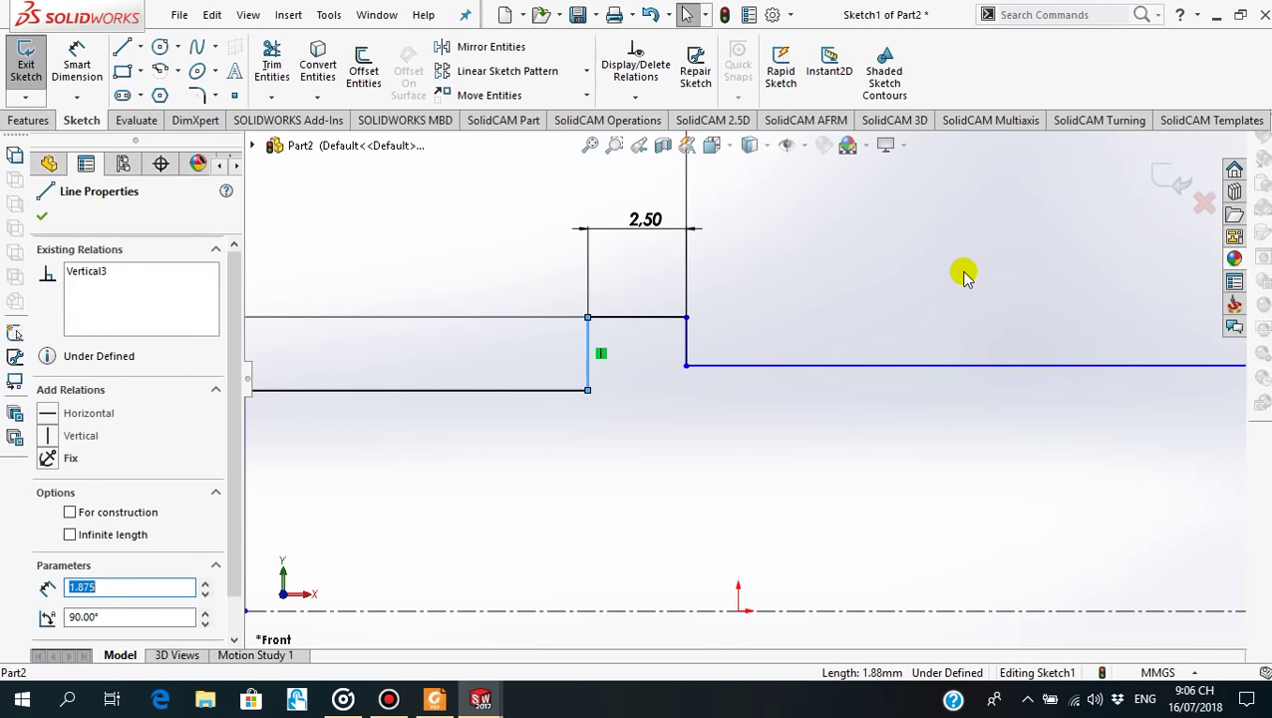
pyautogui.keyDown('ctrl'); pyautogui.click(686, 346); pyautogui.keyUp('ctrl')
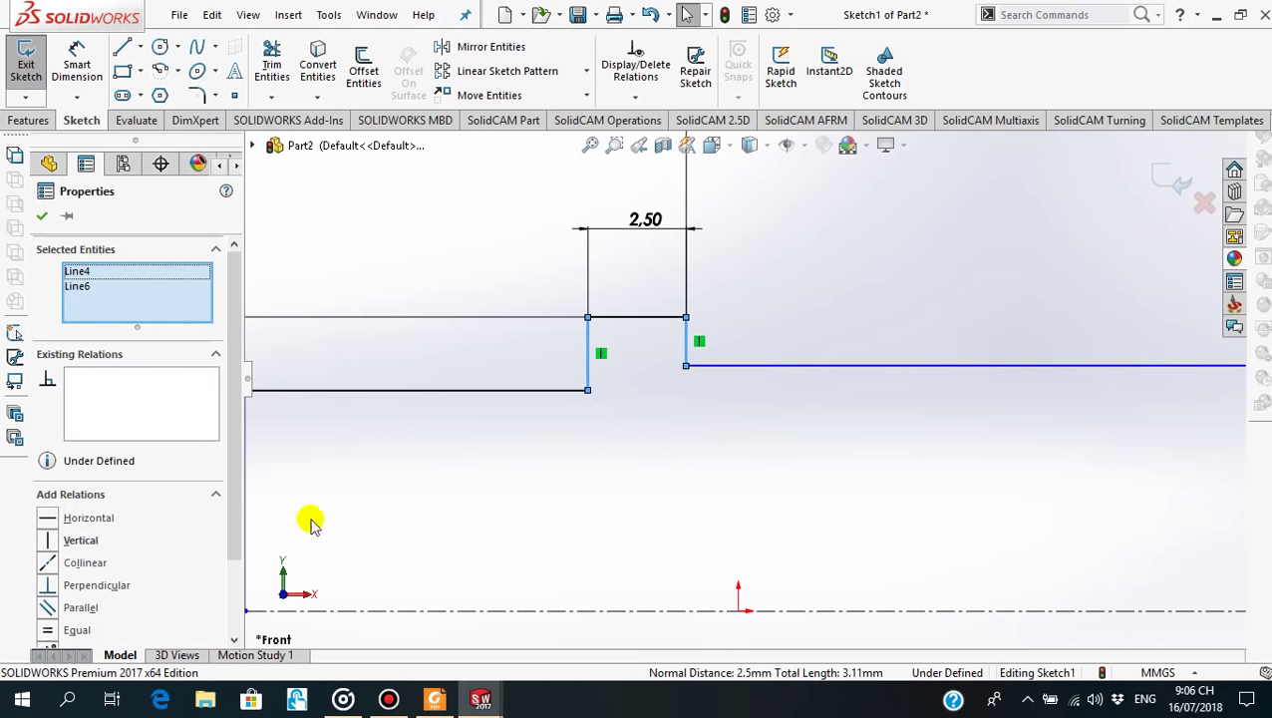
pyautogui.click(47, 630)
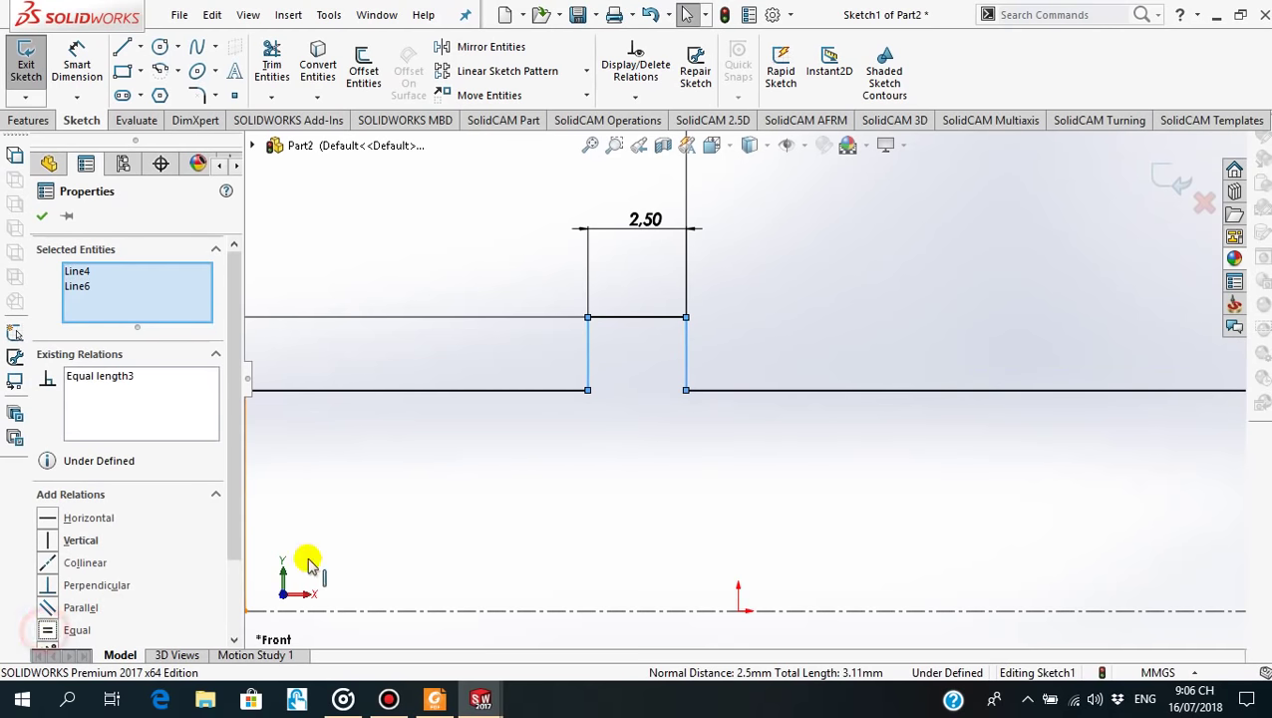
pyautogui.scroll(2, 638, 484)
pyautogui.scroll(2, 748, 464)
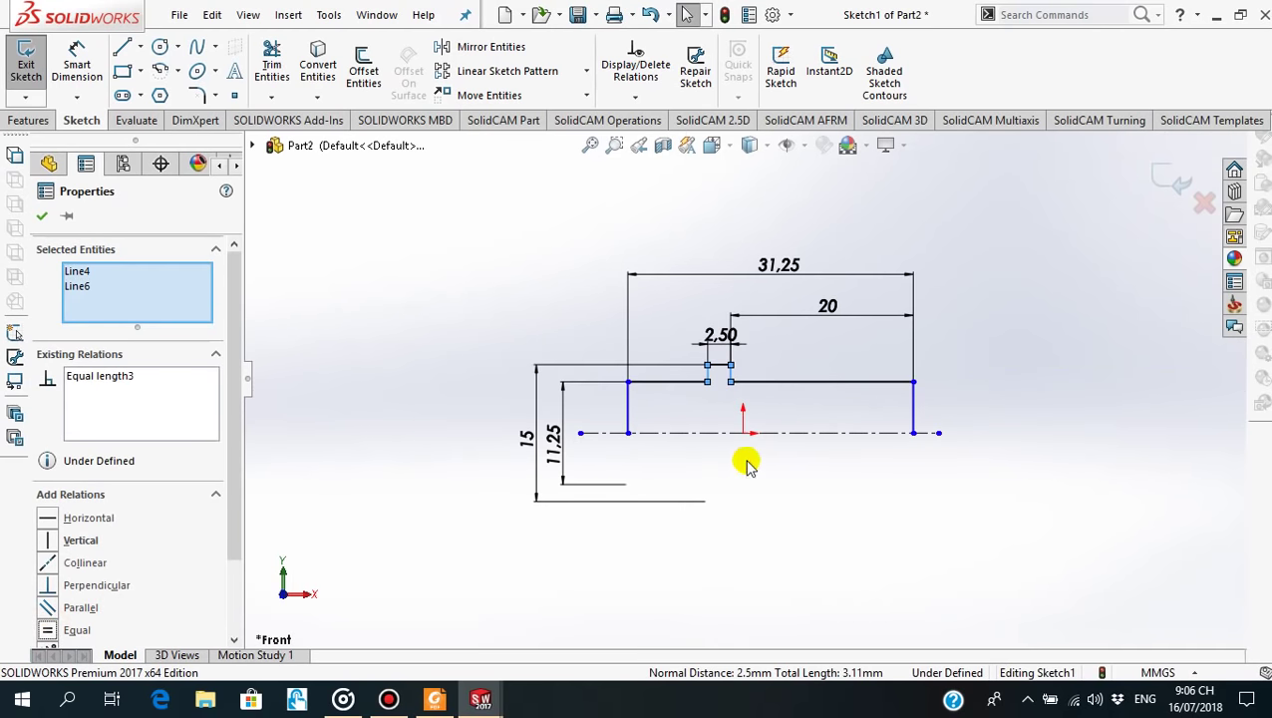
pyautogui.click(42, 219)
pyautogui.scroll(-1, 777, 407)
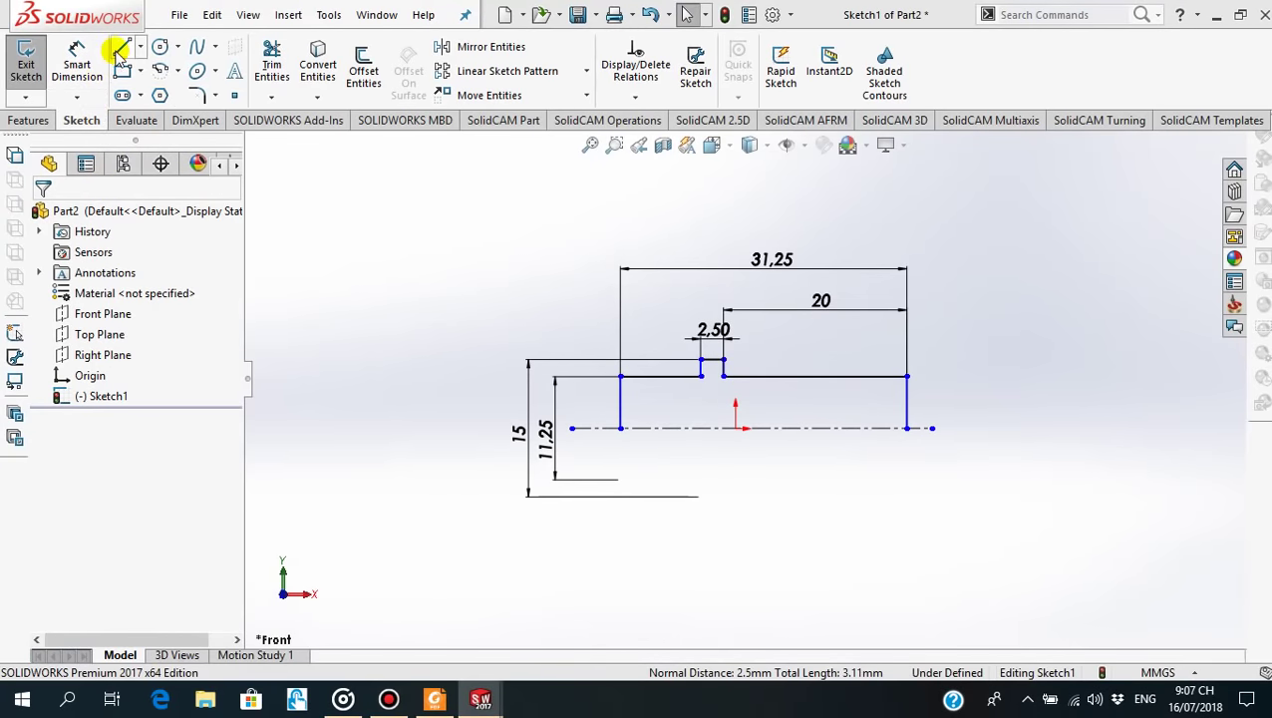
# Draw the inner bore line from the left end, stepping down, across to the right end
pyautogui.click(120, 48)
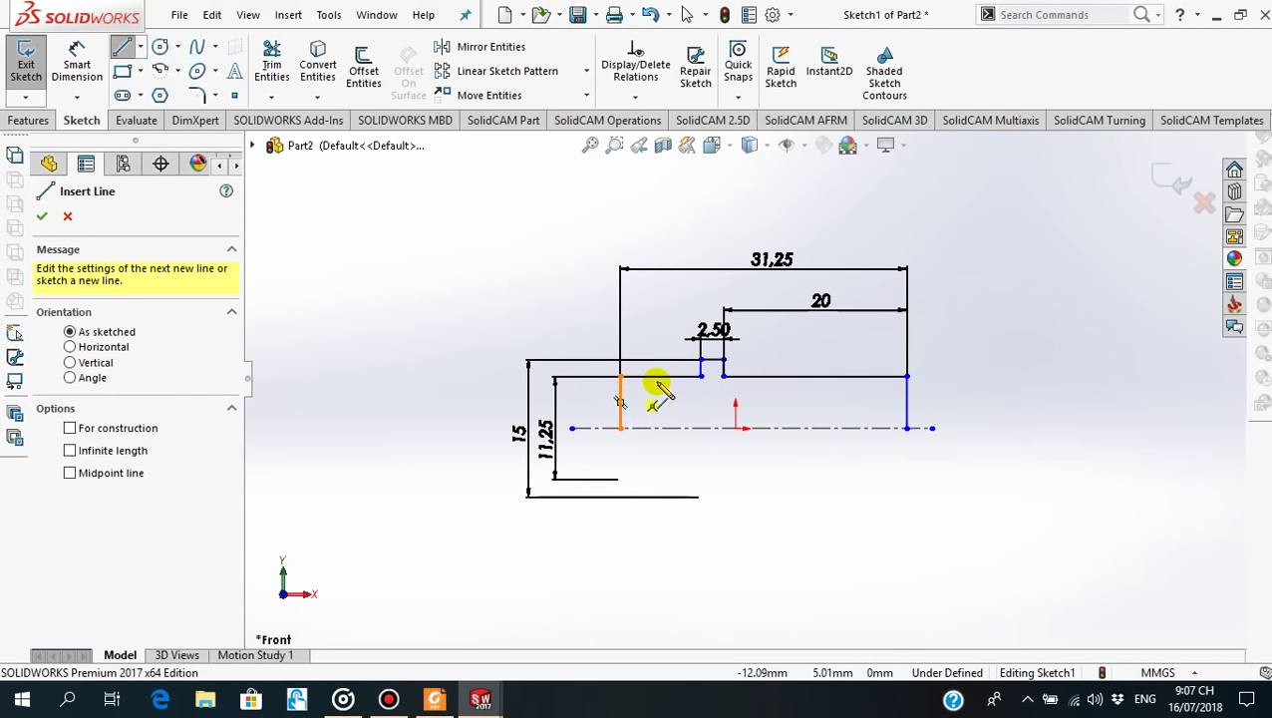
pyautogui.scroll(-4, 660, 414)
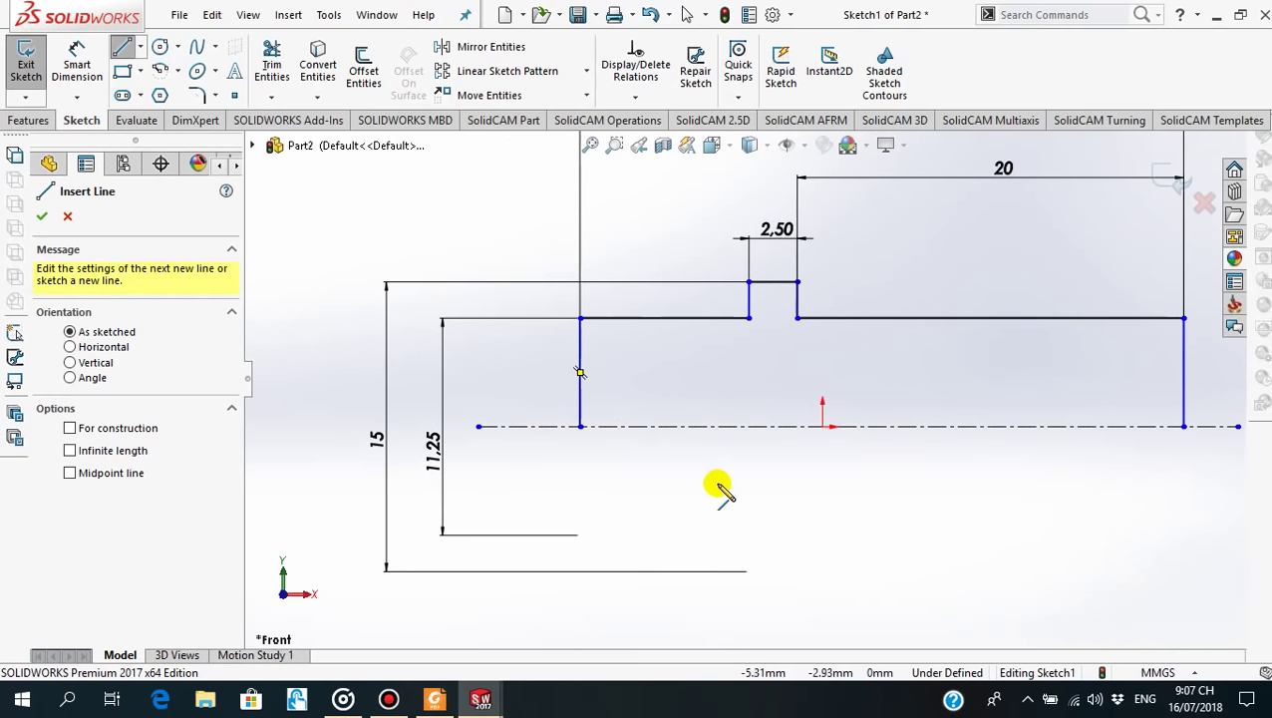
pyautogui.press('Escape')
pyautogui.click(582, 349)
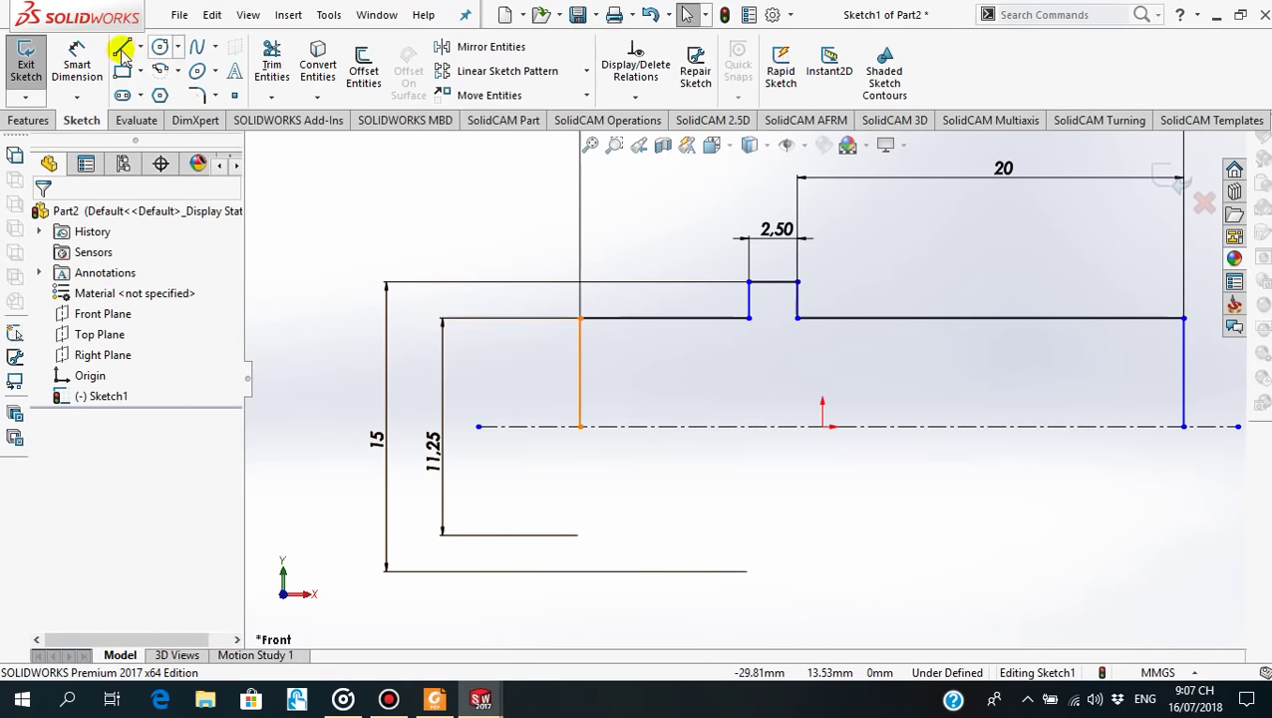
pyautogui.click(581, 347)
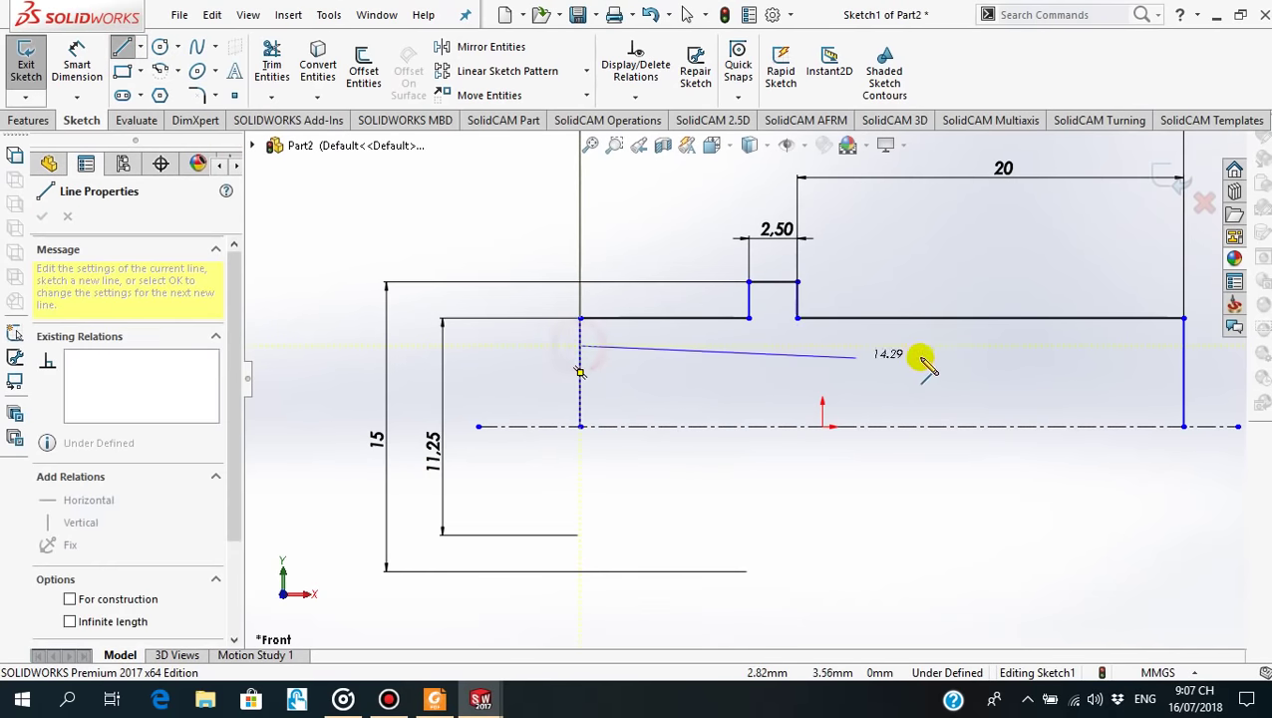
pyautogui.click(1002, 345)
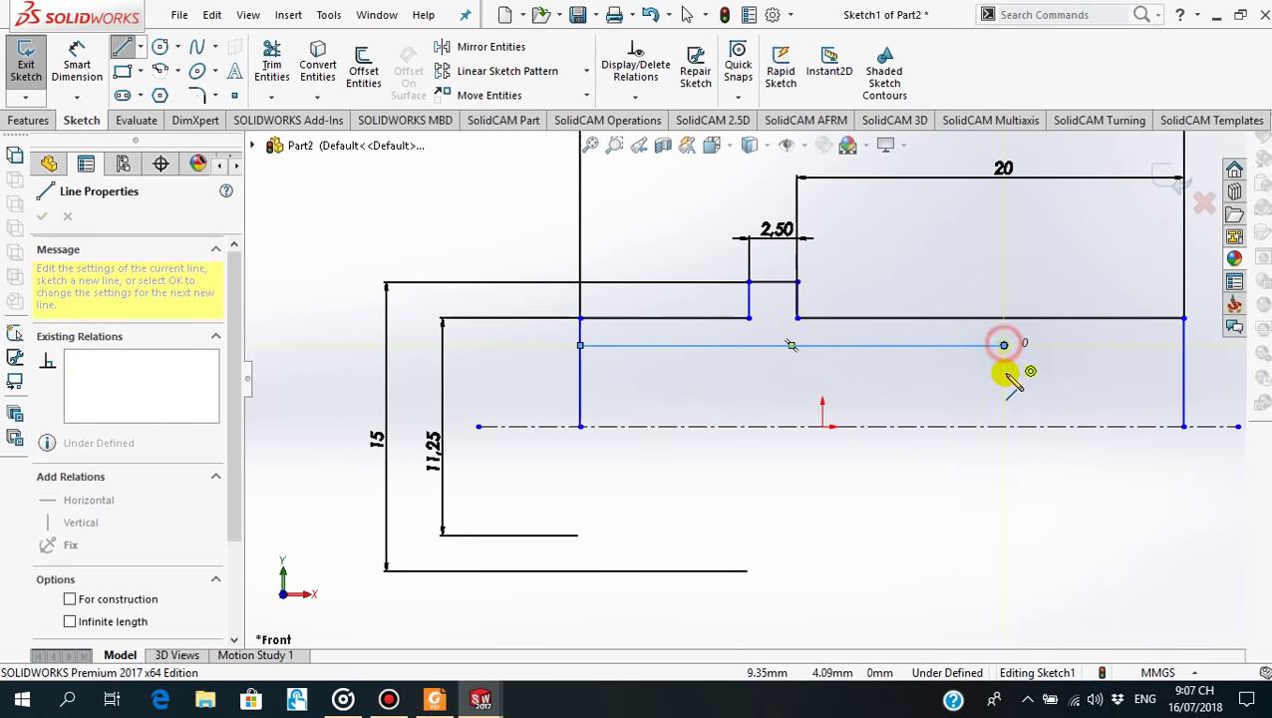
pyautogui.click(1003, 403)
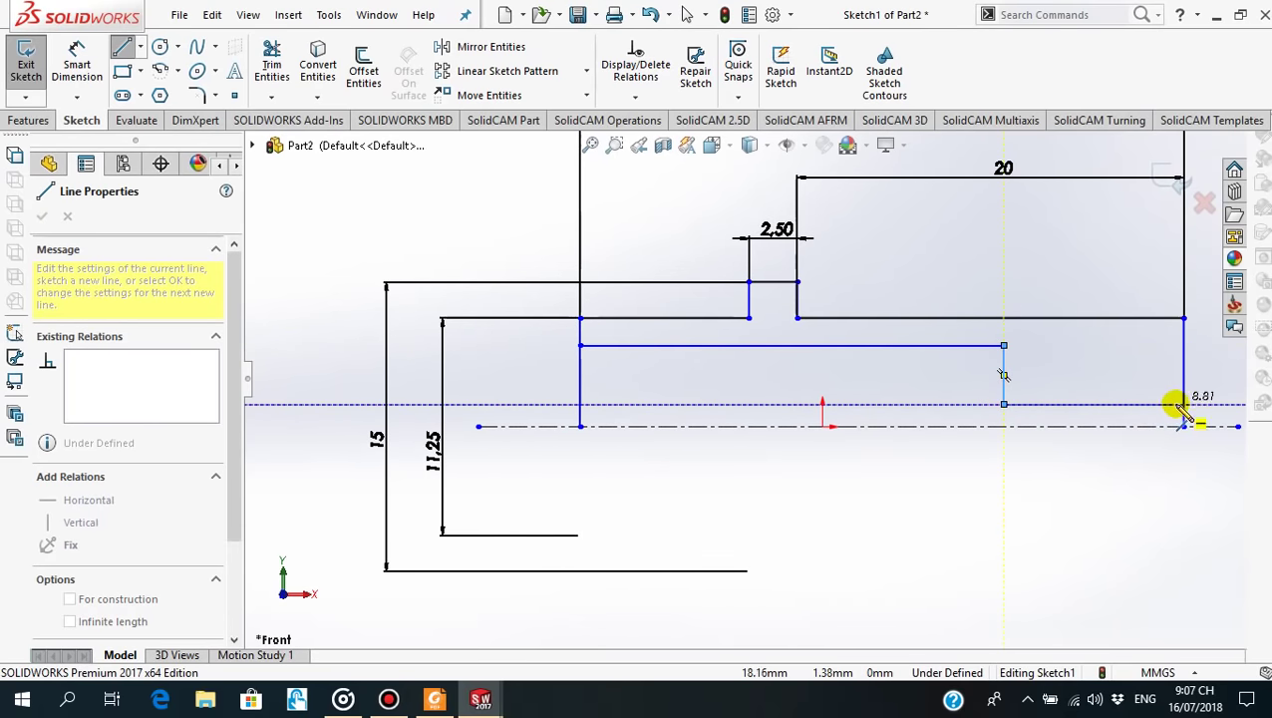
pyautogui.click(1182, 404)
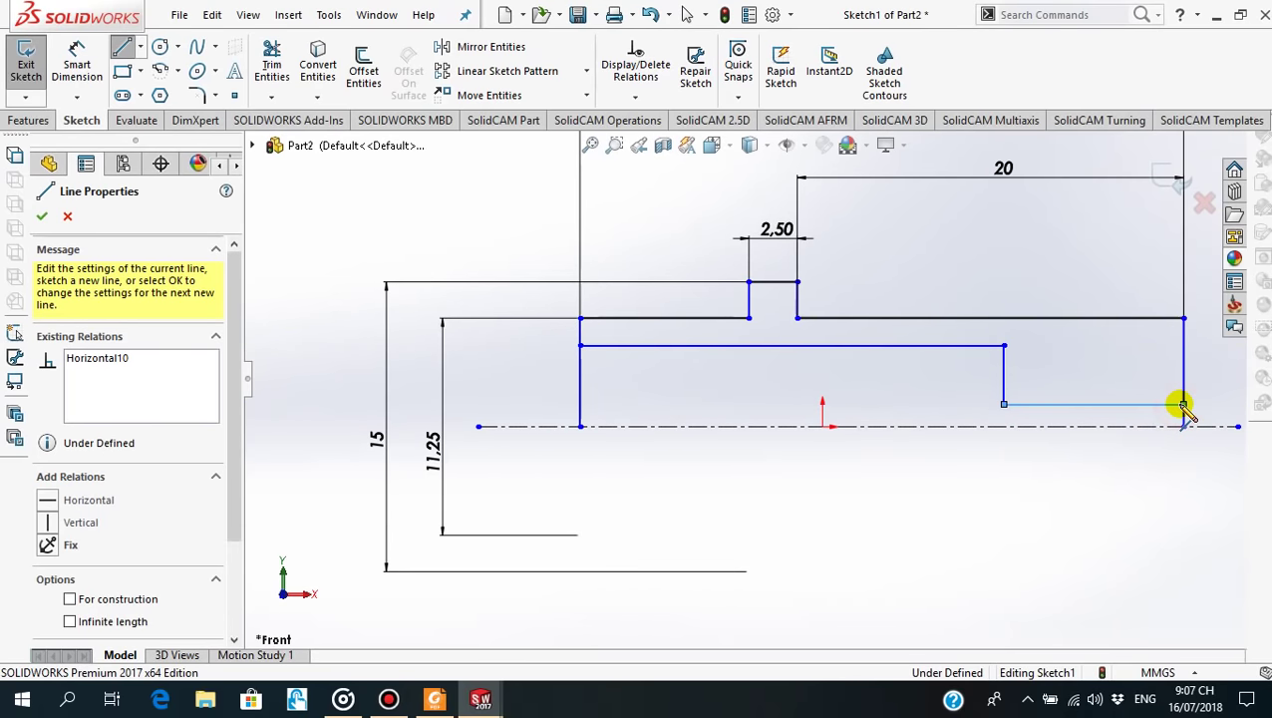
pyautogui.press('Escape')
pyautogui.scroll(4, 1097, 419)
pyautogui.scroll(-2, 726, 475)
pyautogui.scroll(-2, 611, 427)
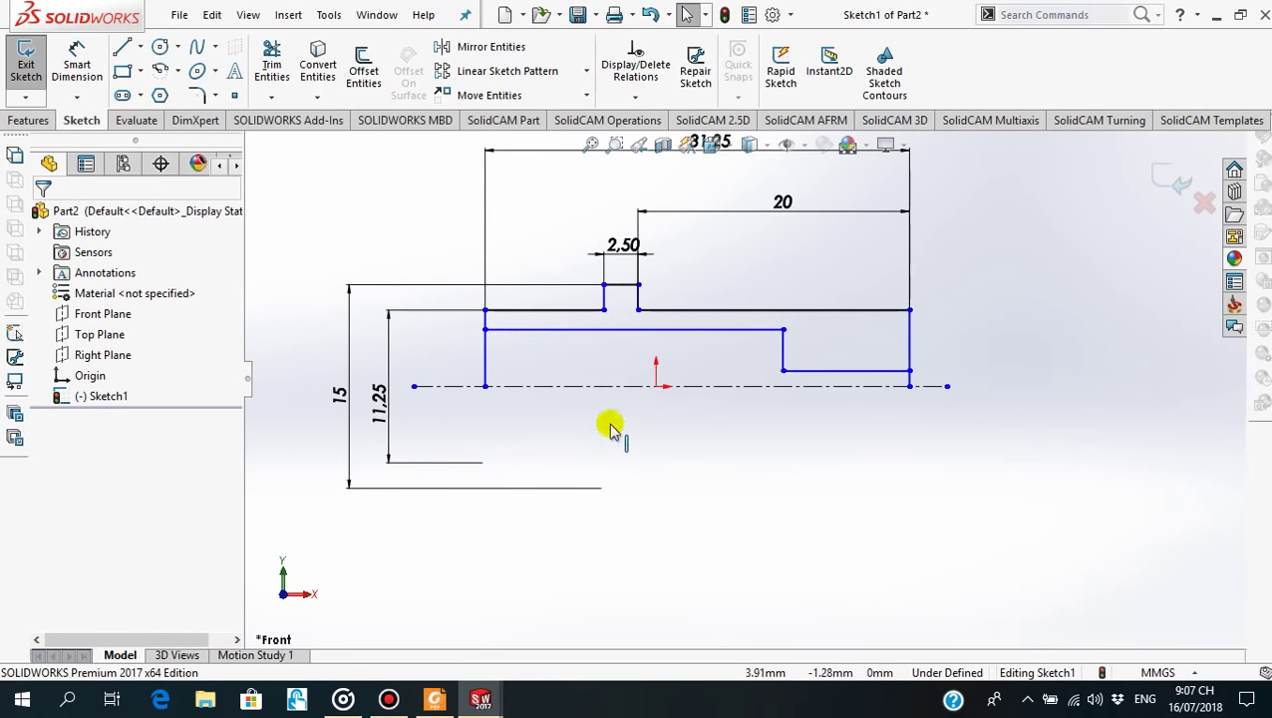
pyautogui.click(435, 698)
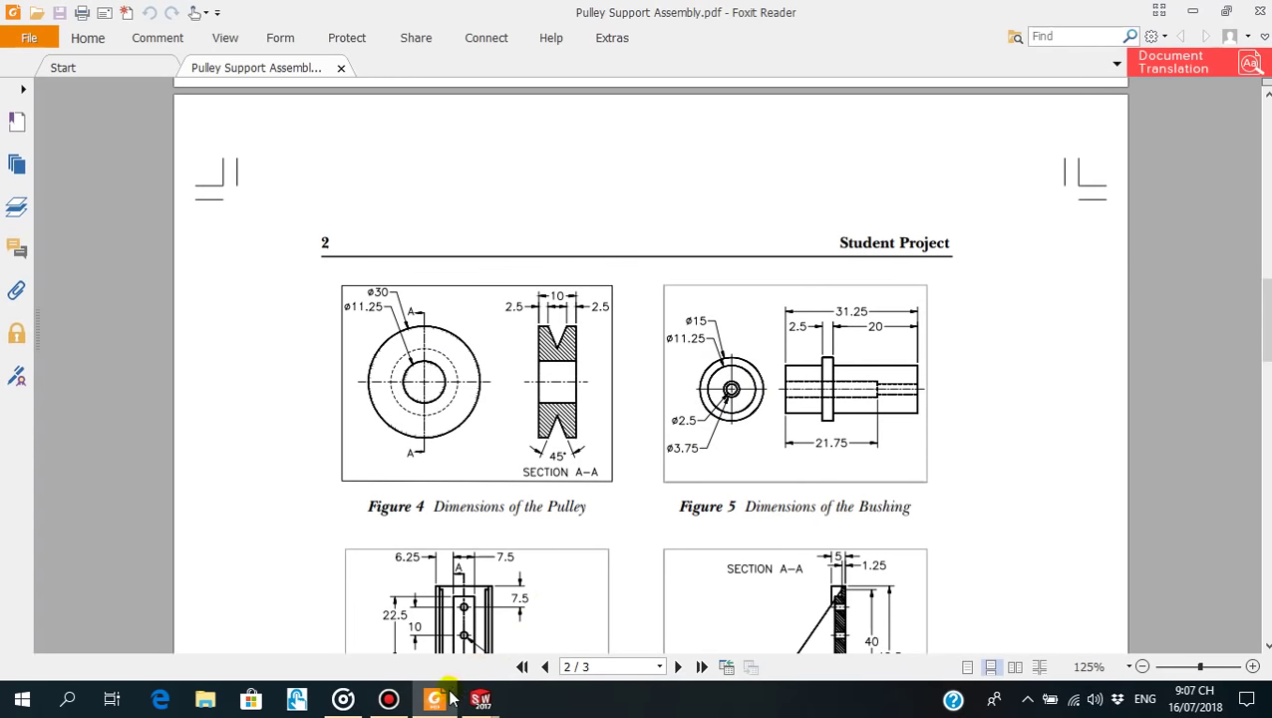
# Dimension the short inner bore line from the centerline as diameter 2.5
pyautogui.hotkey('alt', 'Tab')
pyautogui.click(77, 60)
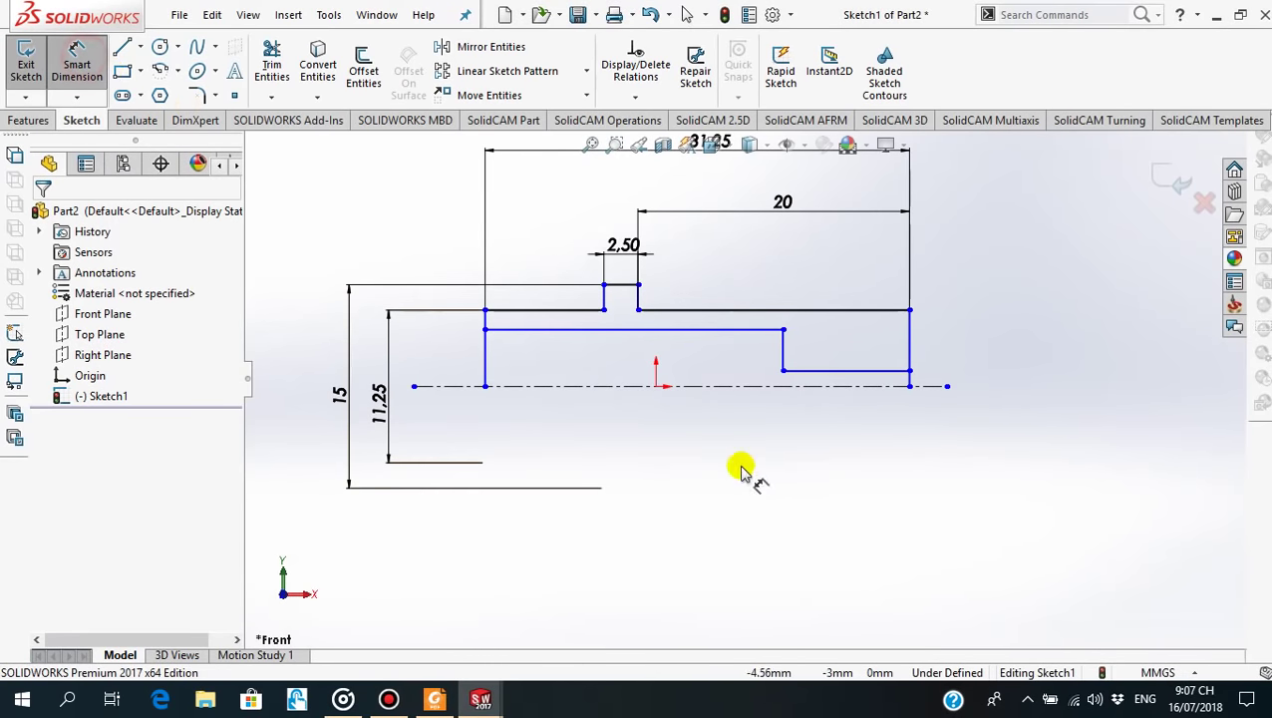
pyautogui.click(840, 383)
pyautogui.click(840, 371)
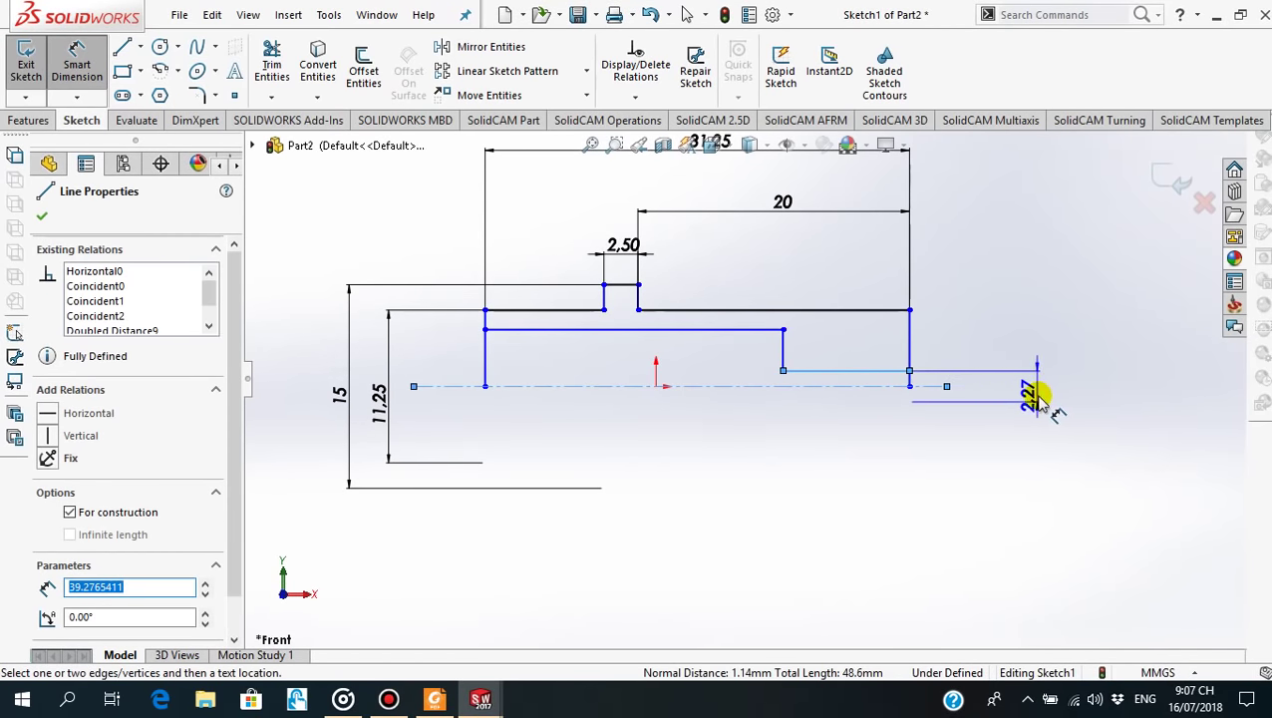
pyautogui.click(1037, 396)
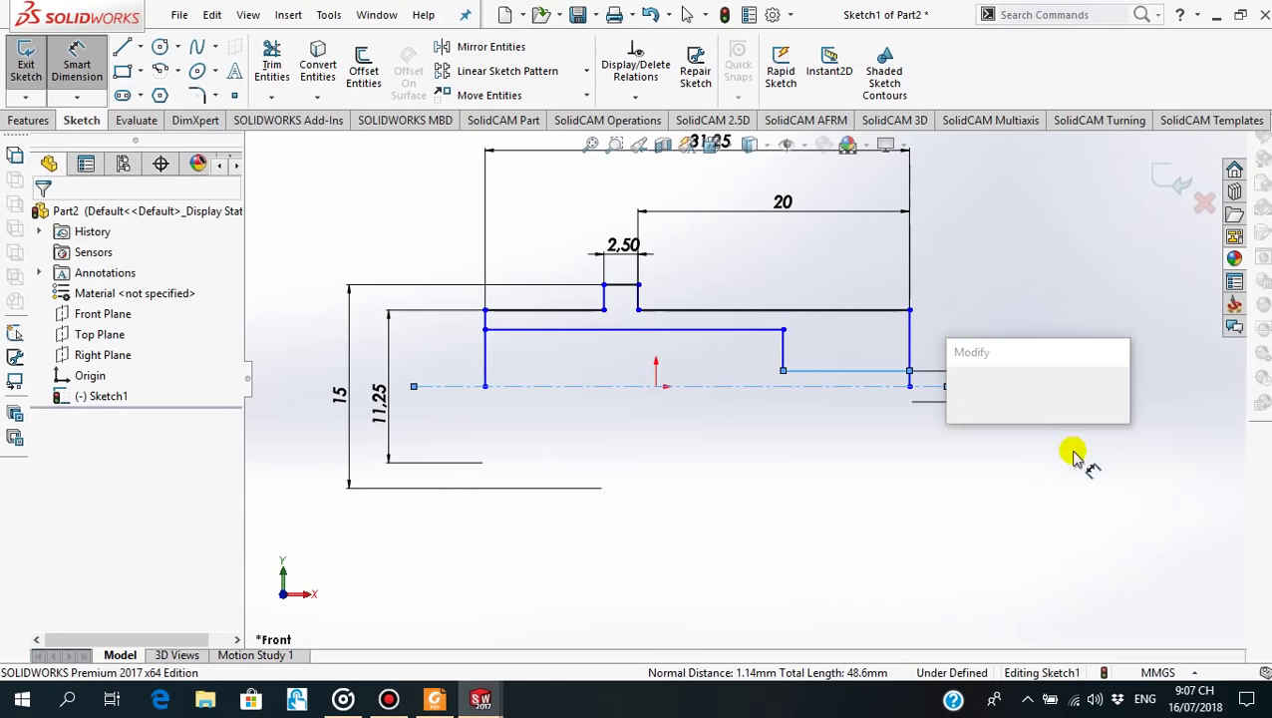
pyautogui.write('2.5')
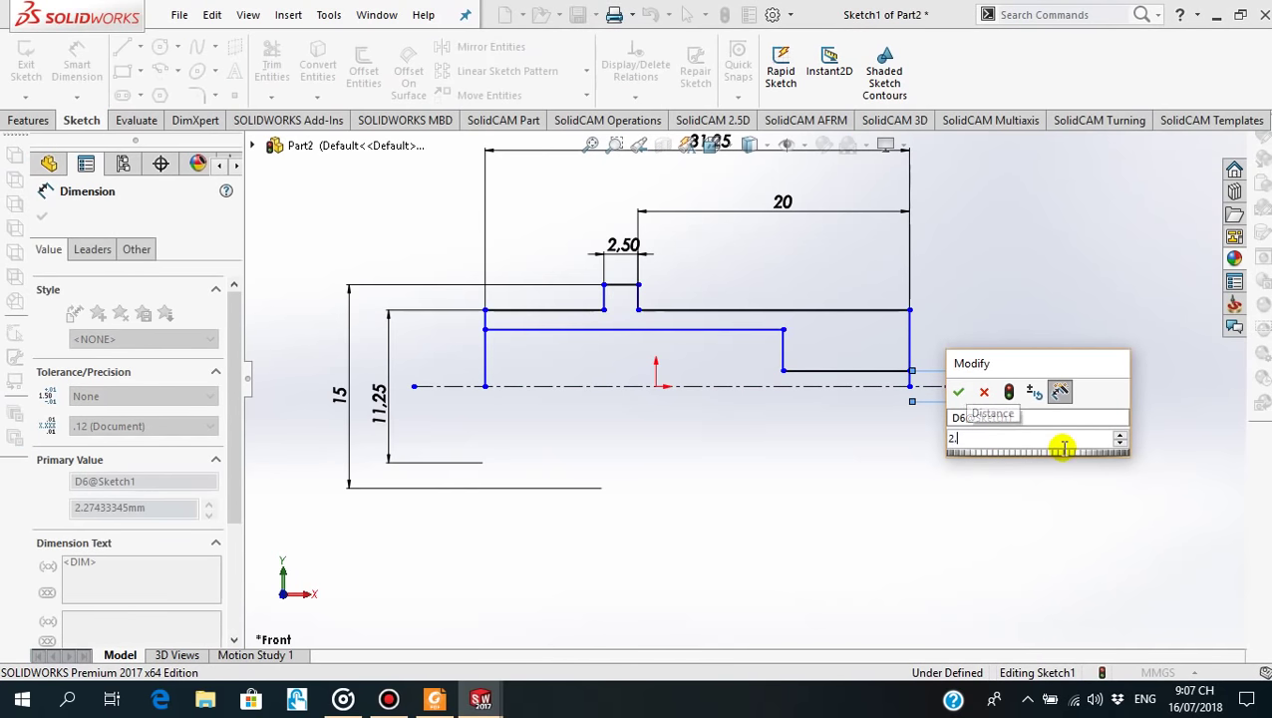
pyautogui.press('Return')
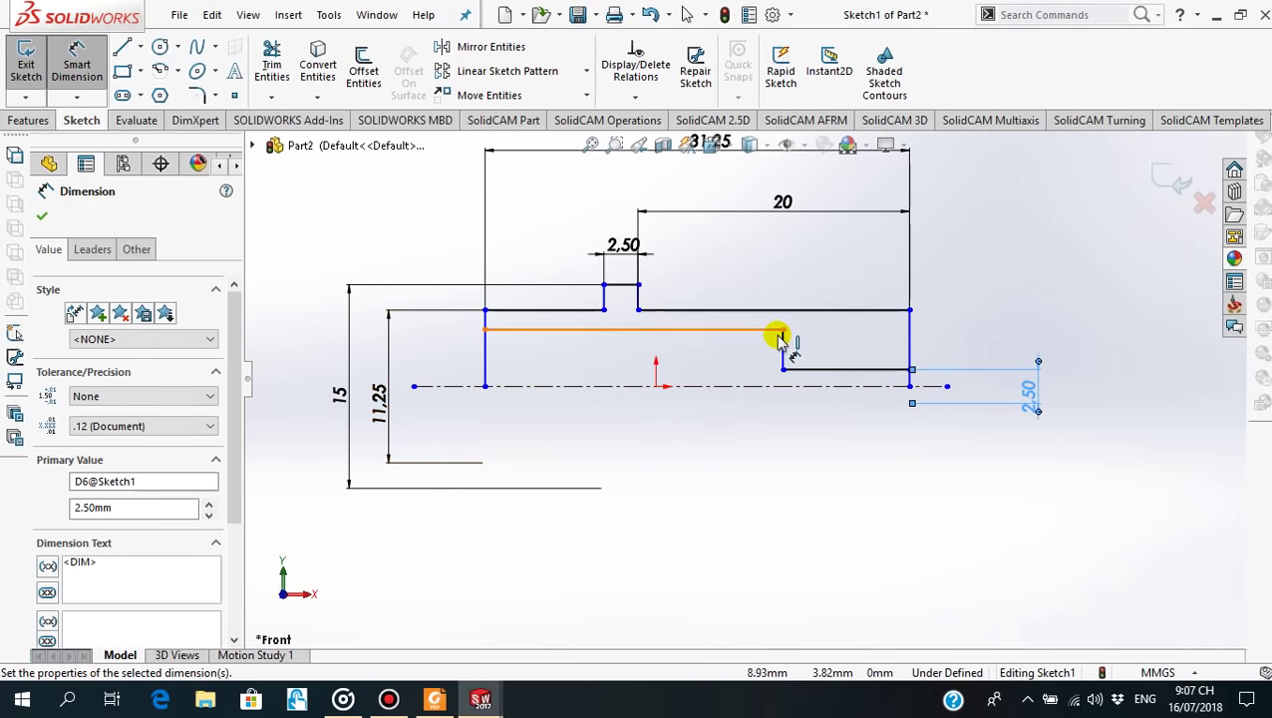
# Dimension the longer inner bore line as diameter 3.75
pyautogui.scroll(-2, 775, 335)
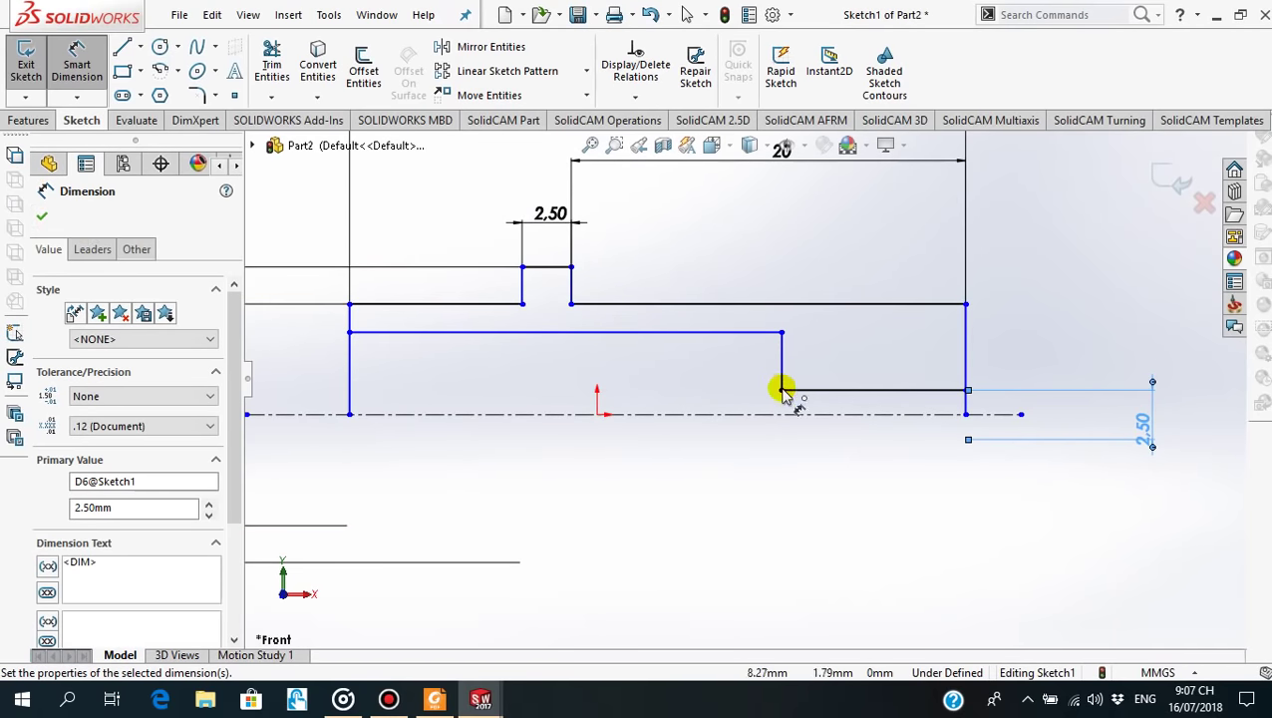
pyautogui.click(682, 333)
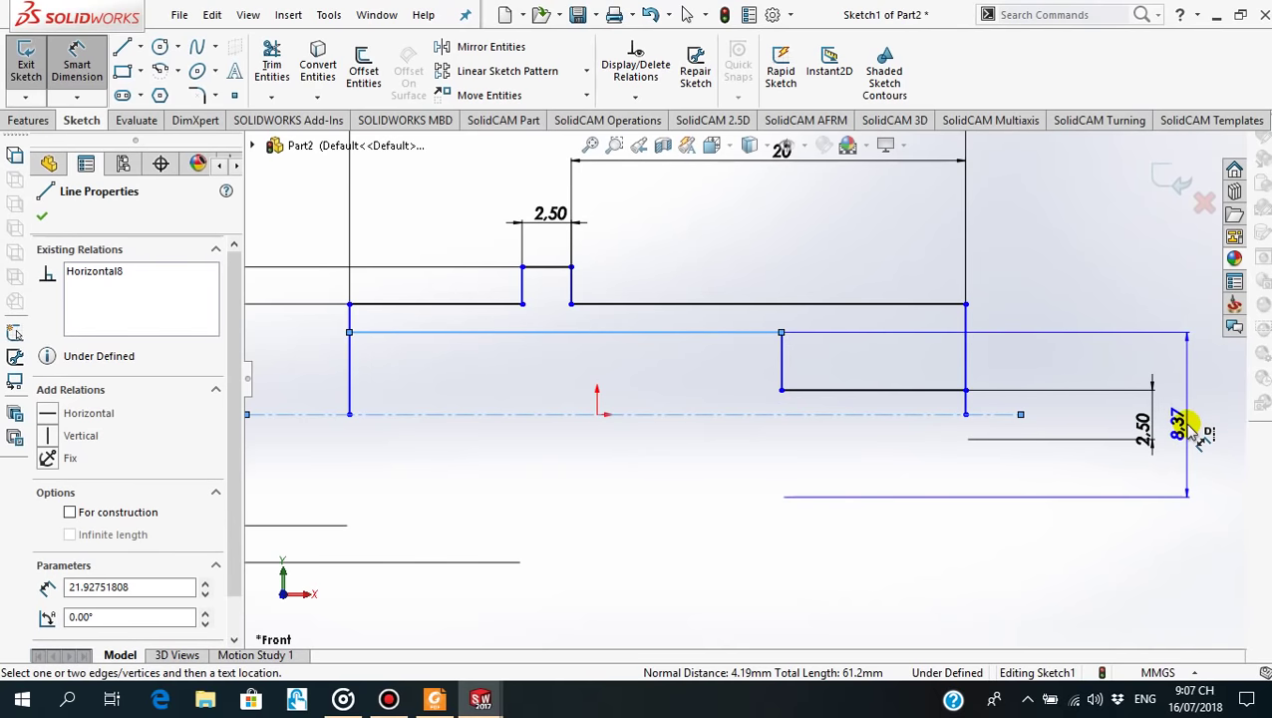
pyautogui.click(1193, 427)
pyautogui.write('3.')
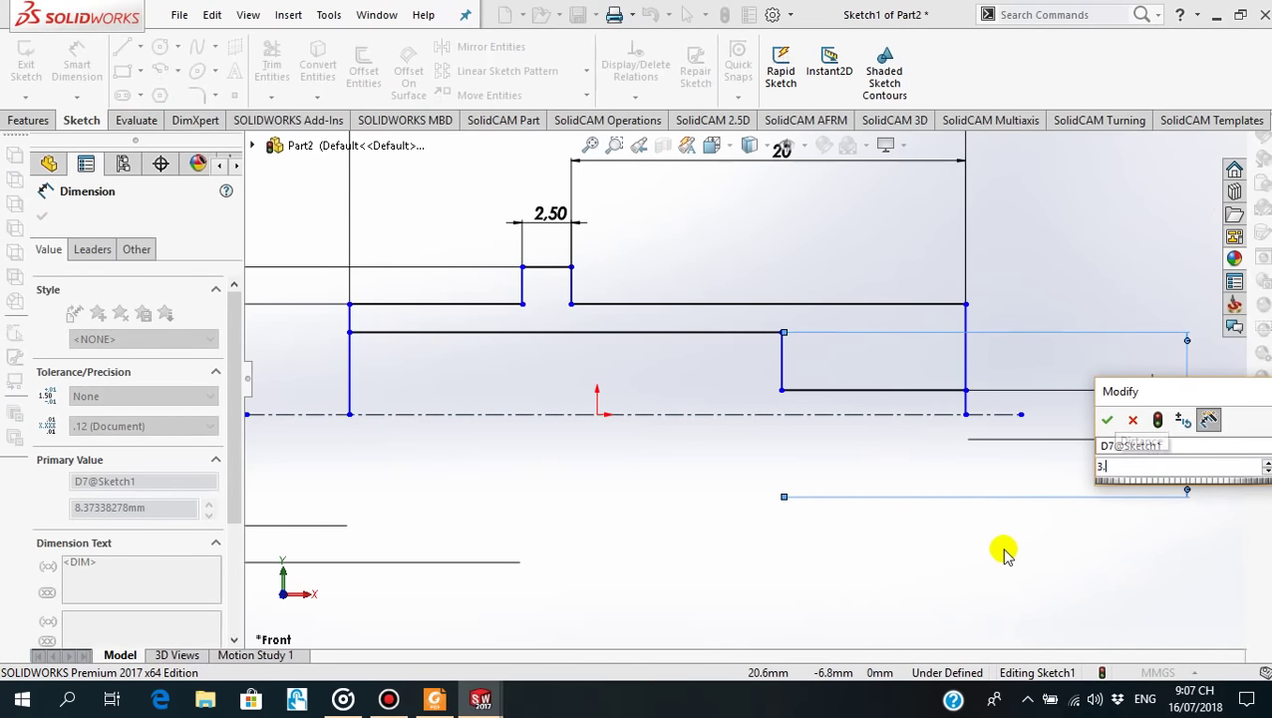
pyautogui.write('4')
pyautogui.press('BackSpace')
pyautogui.write('75')
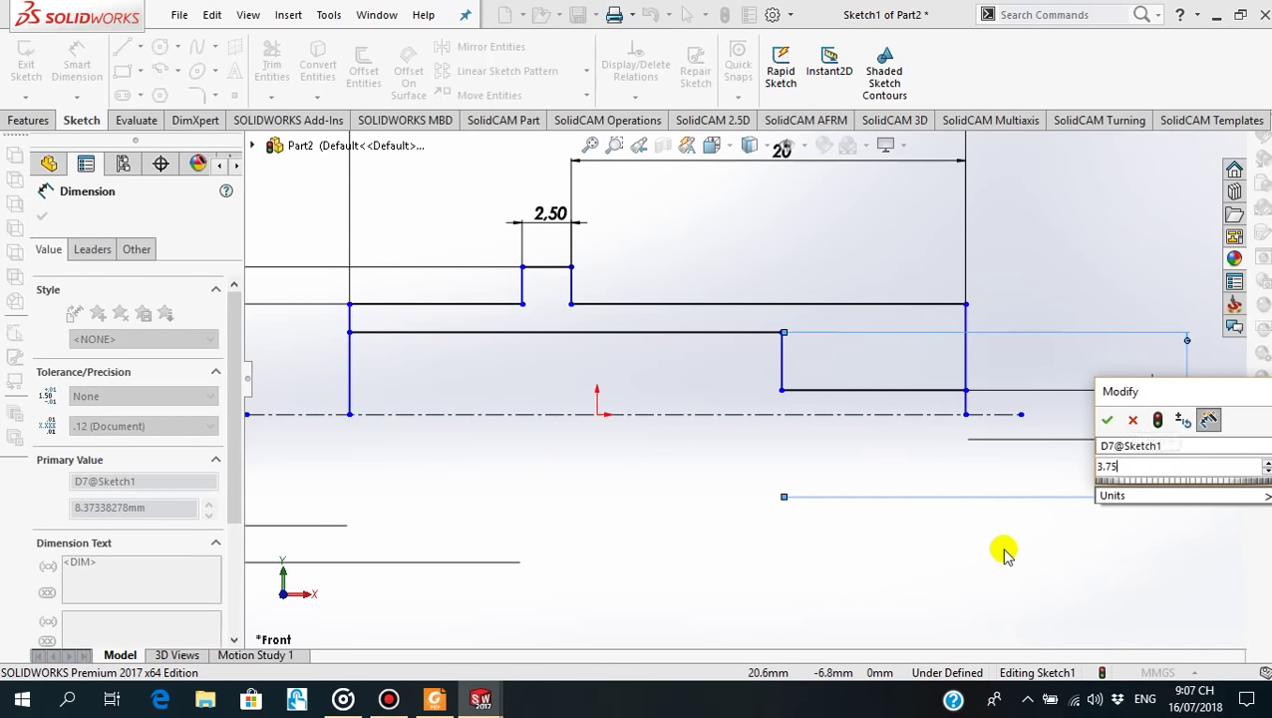
pyautogui.press('Return')
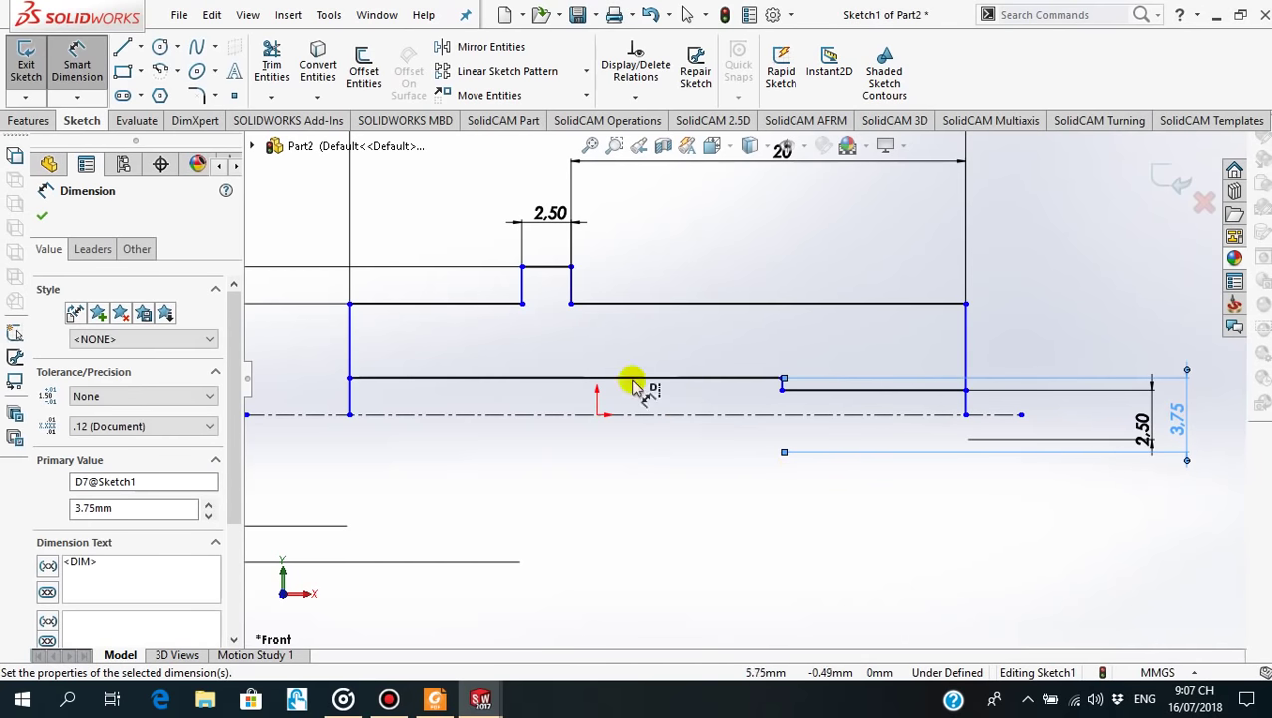
pyautogui.click(45, 219)
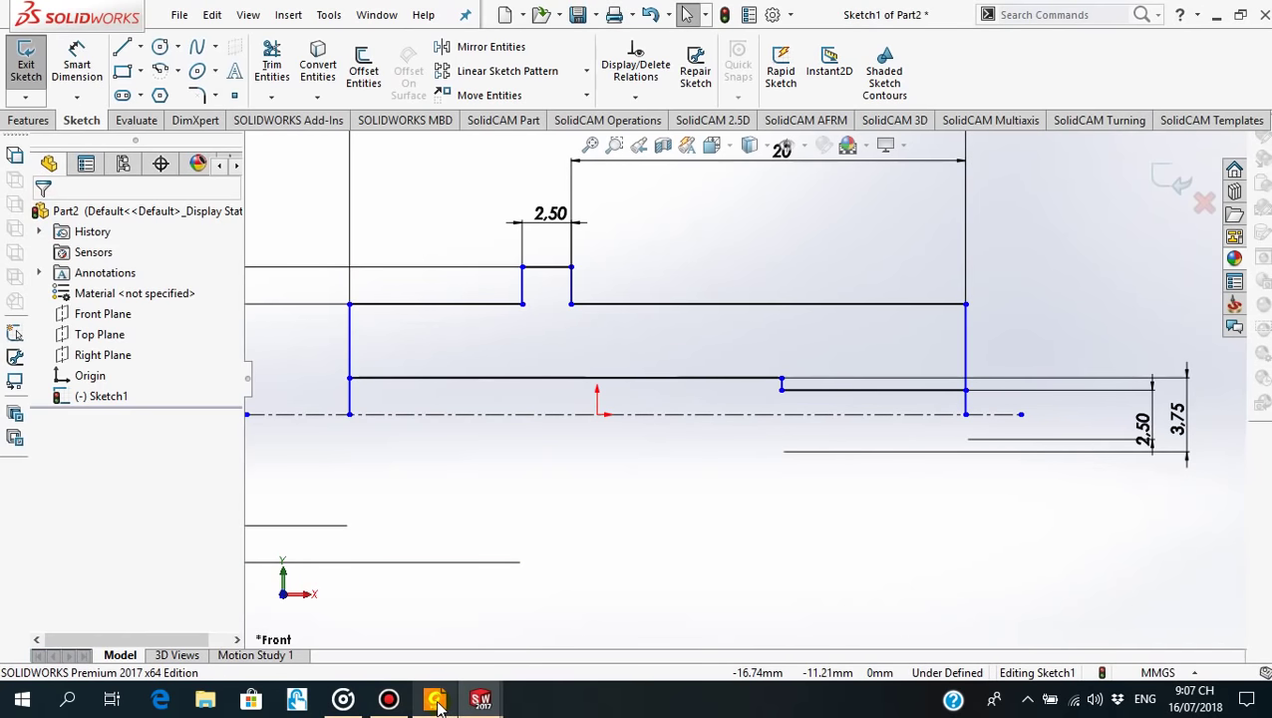
pyautogui.click(434, 699)
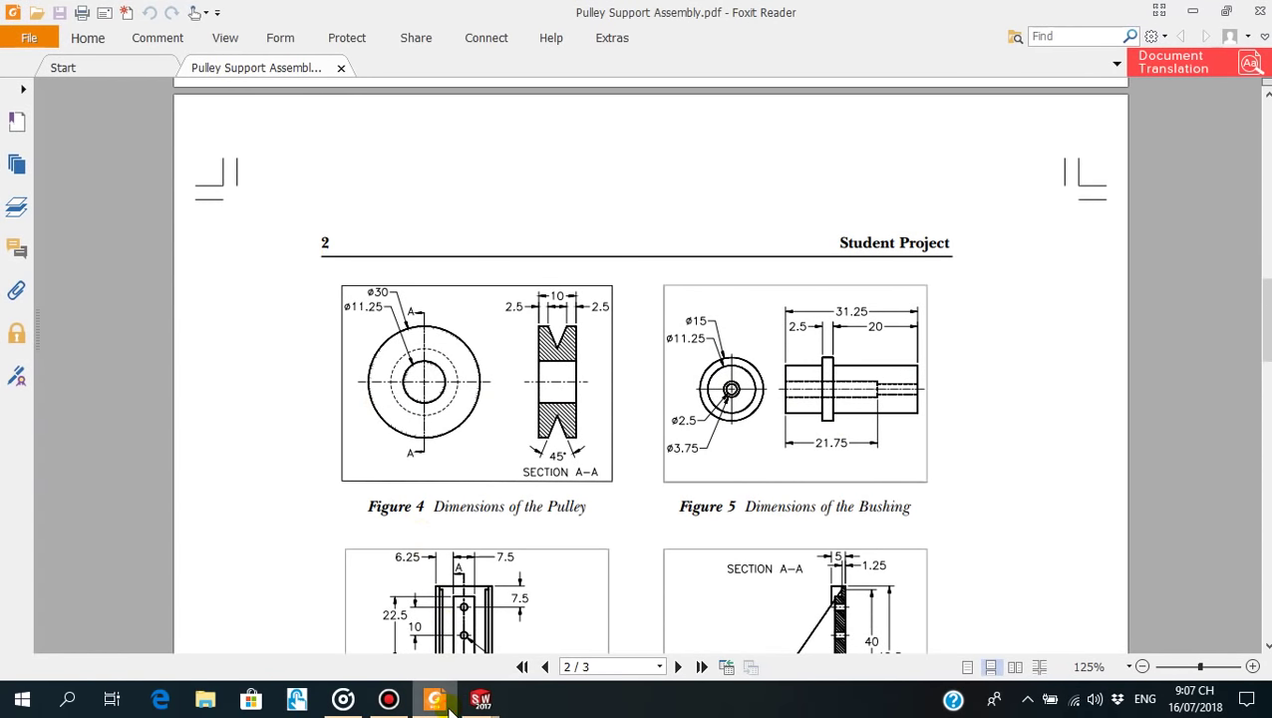
# Dimension the inner bore step at 21.75 mm from the left inner line
pyautogui.click(480, 699)
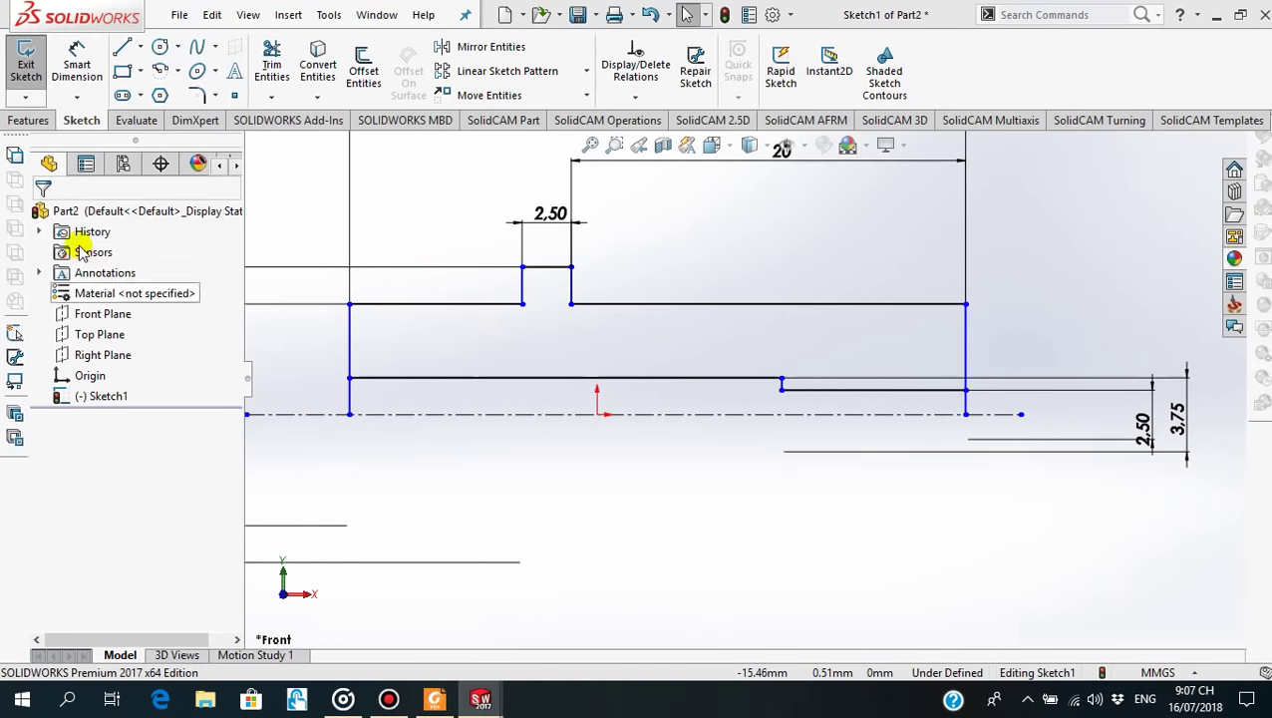
pyautogui.click(77, 64)
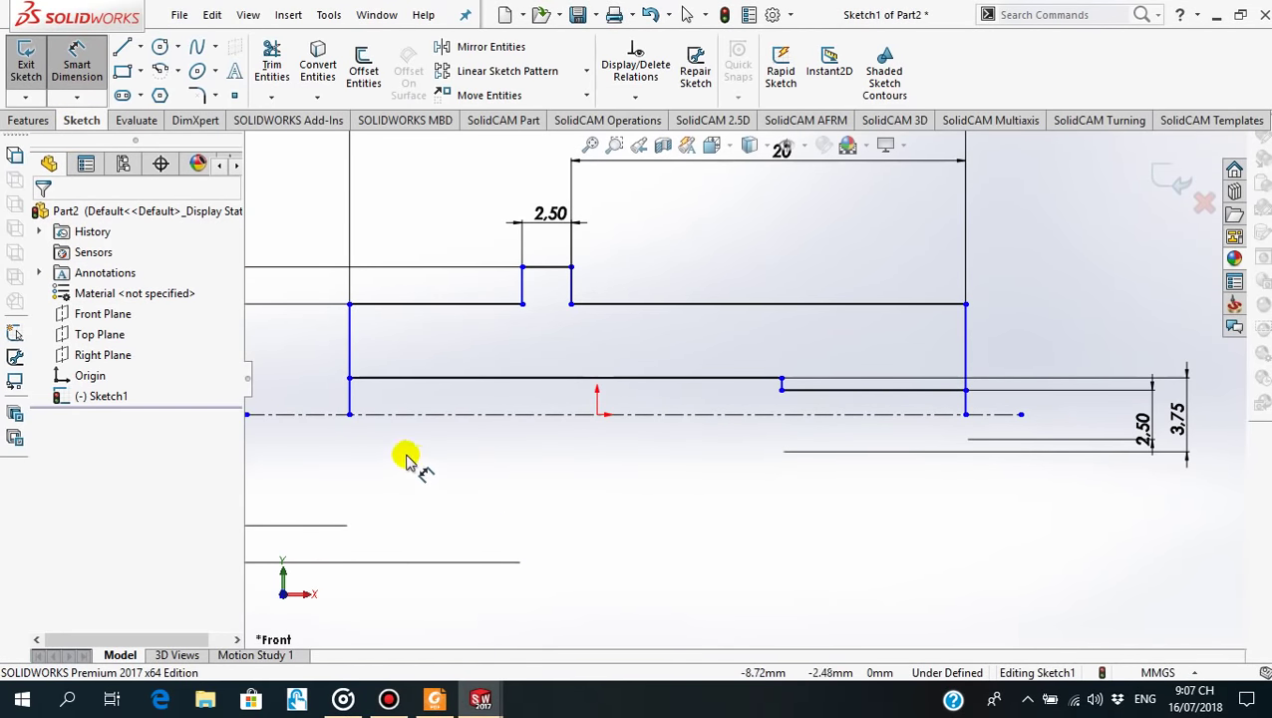
pyautogui.click(348, 344)
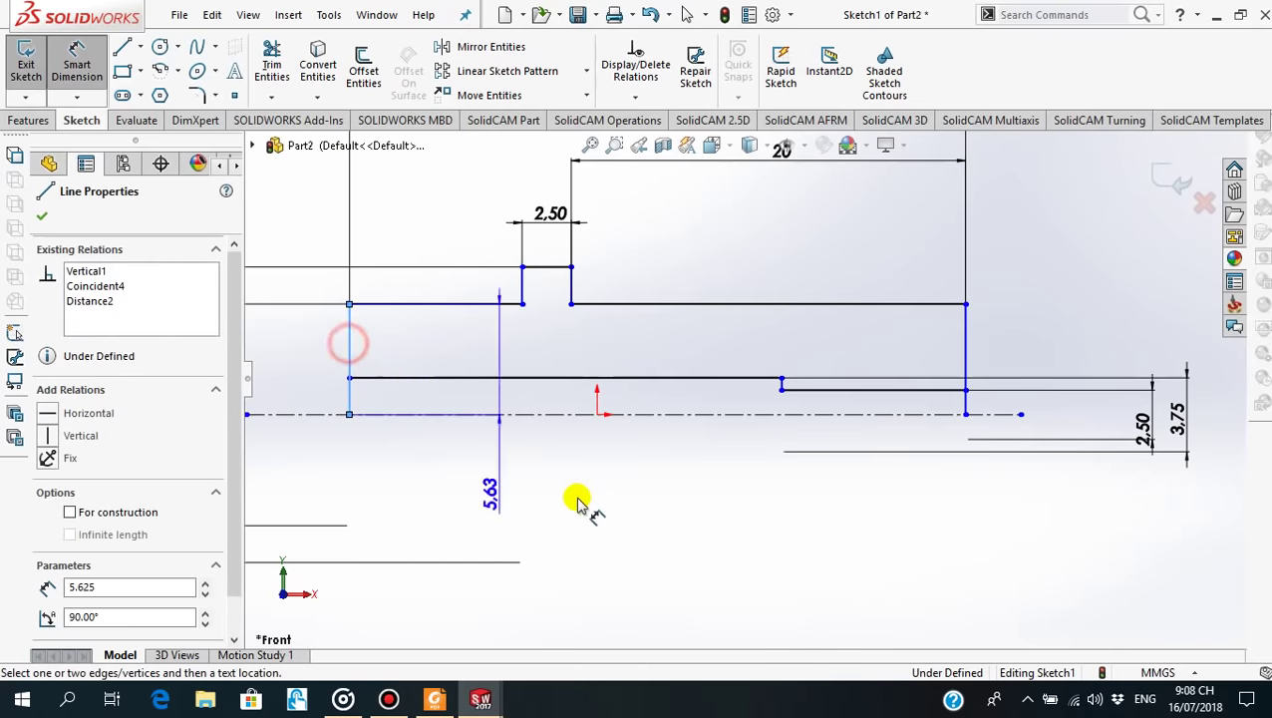
pyautogui.scroll(-3, 833, 344)
pyautogui.scroll(-1, 777, 399)
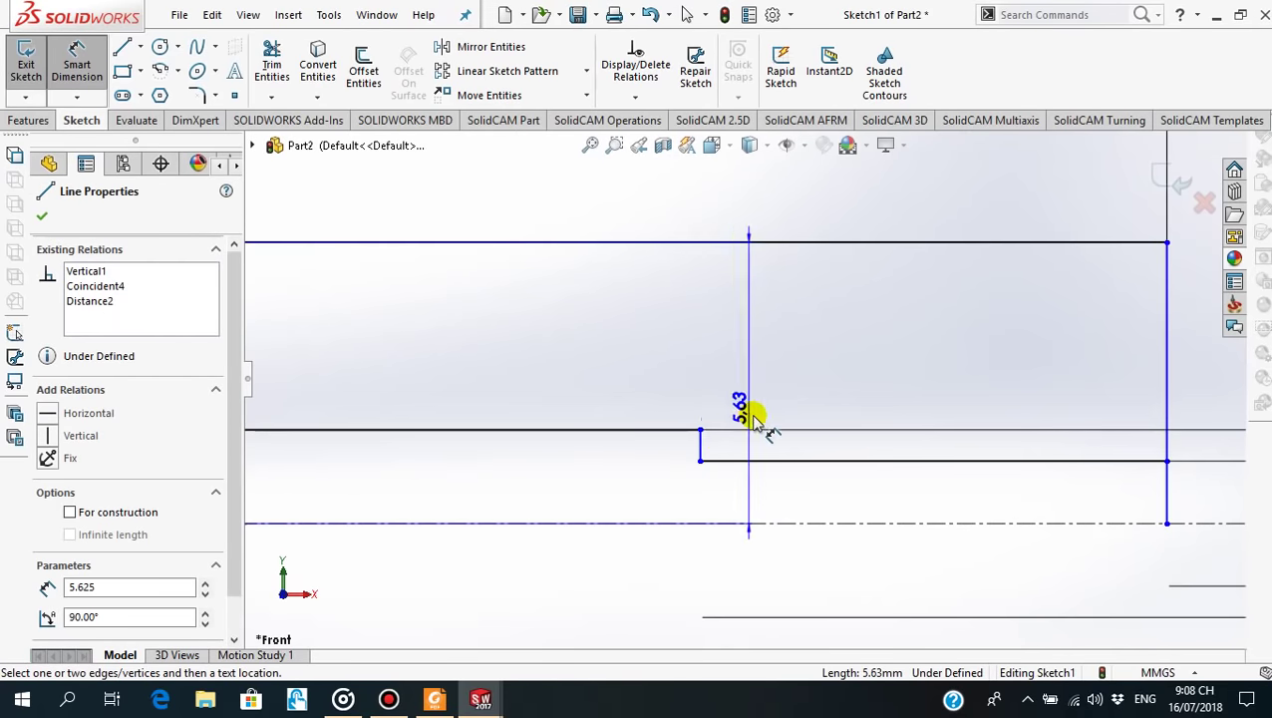
pyautogui.click(703, 453)
pyautogui.scroll(2, 538, 610)
pyautogui.scroll(2, 533, 538)
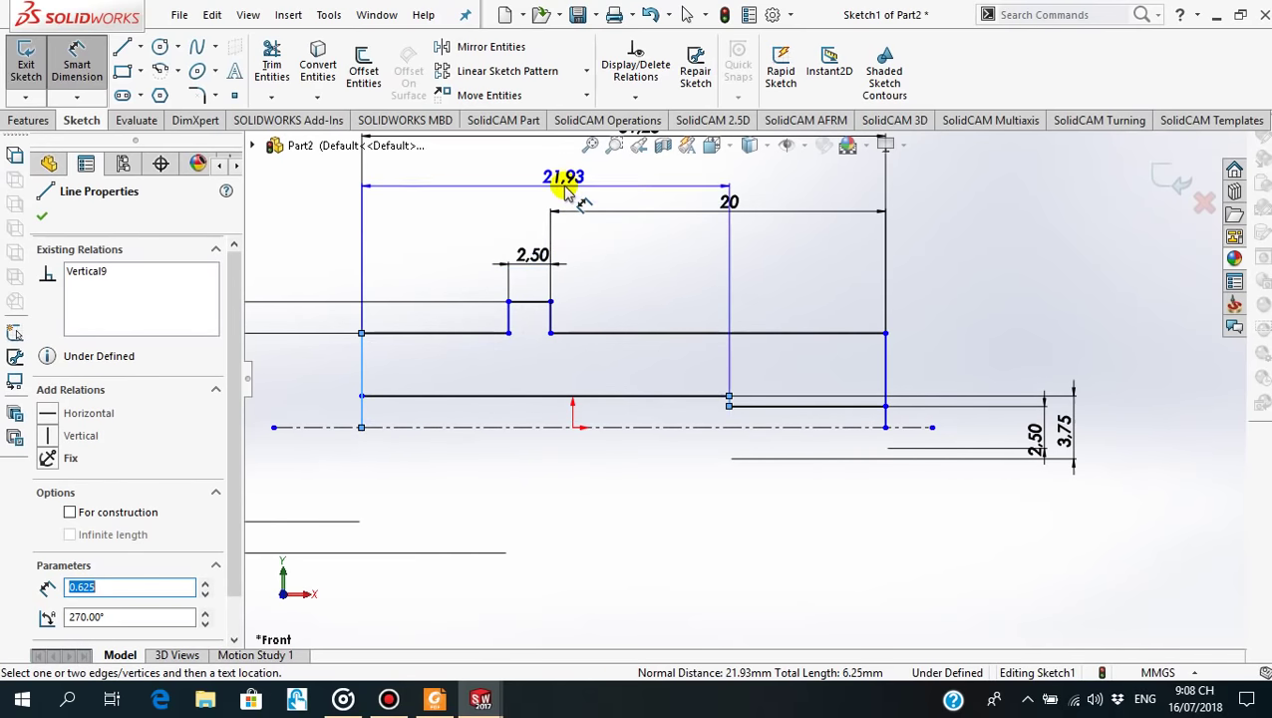
pyautogui.click(565, 189)
pyautogui.click(565, 190)
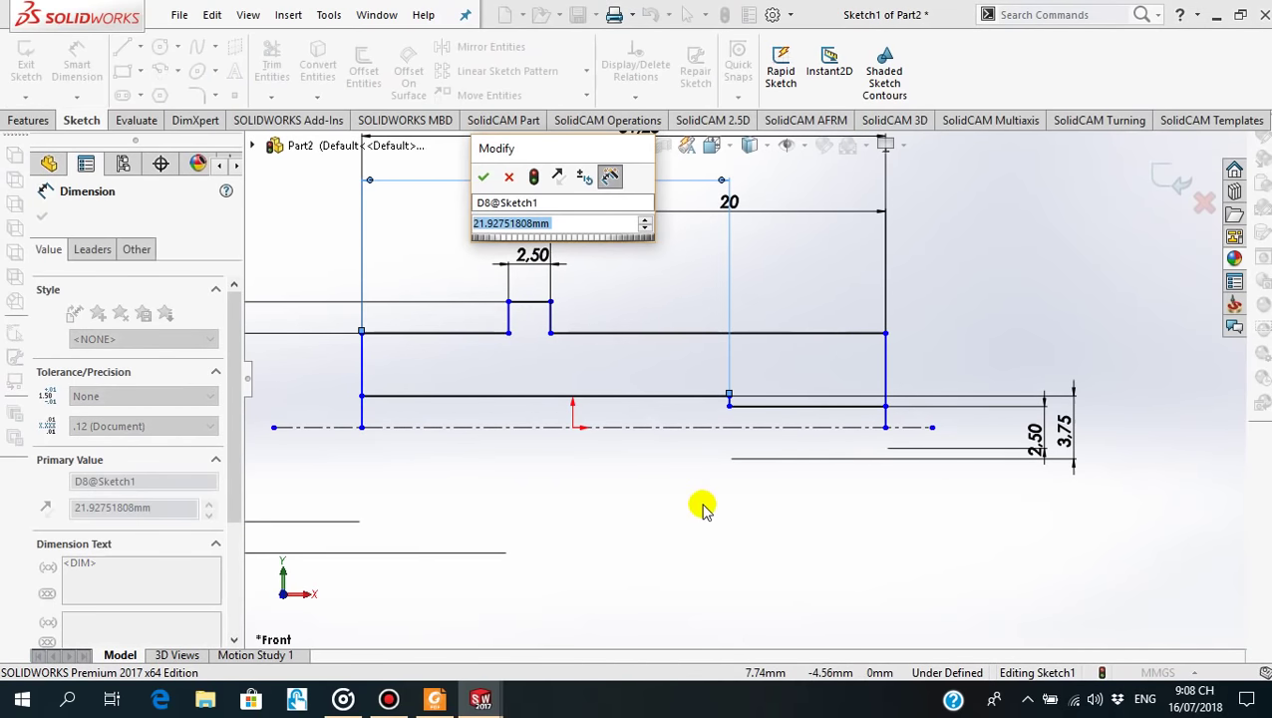
pyautogui.write('21')
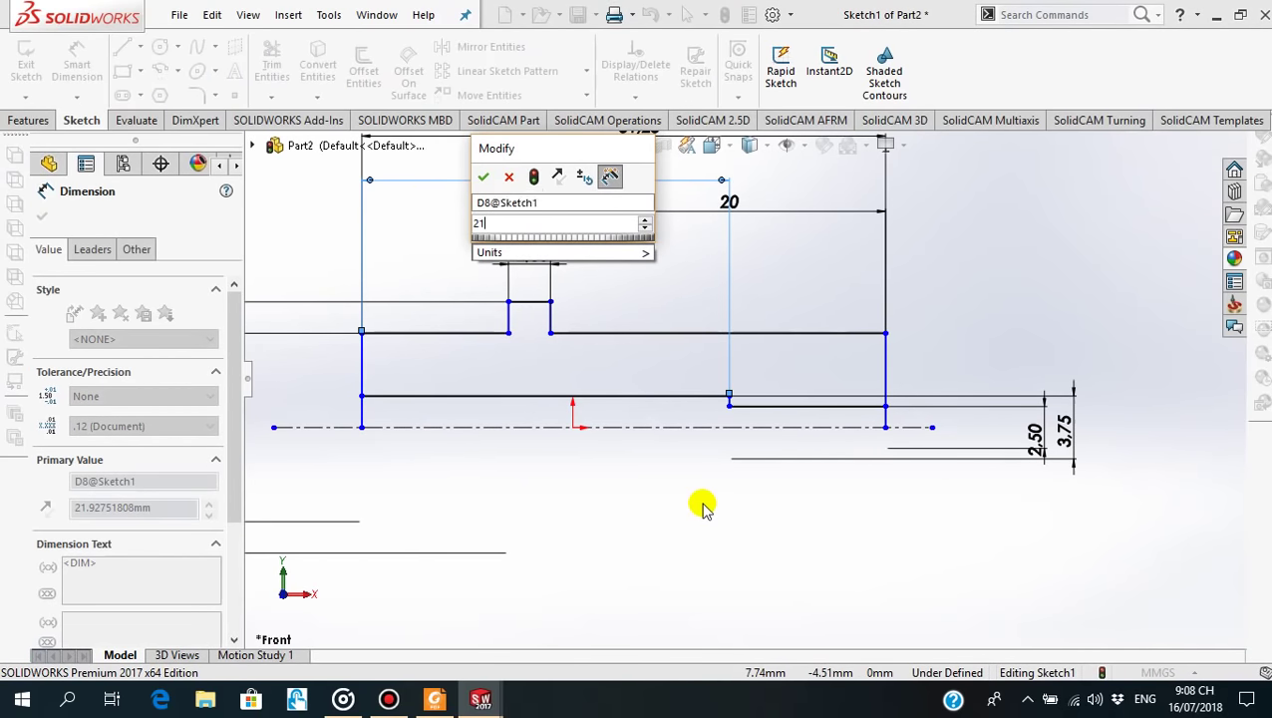
pyautogui.write(',75')
pyautogui.press('Return')
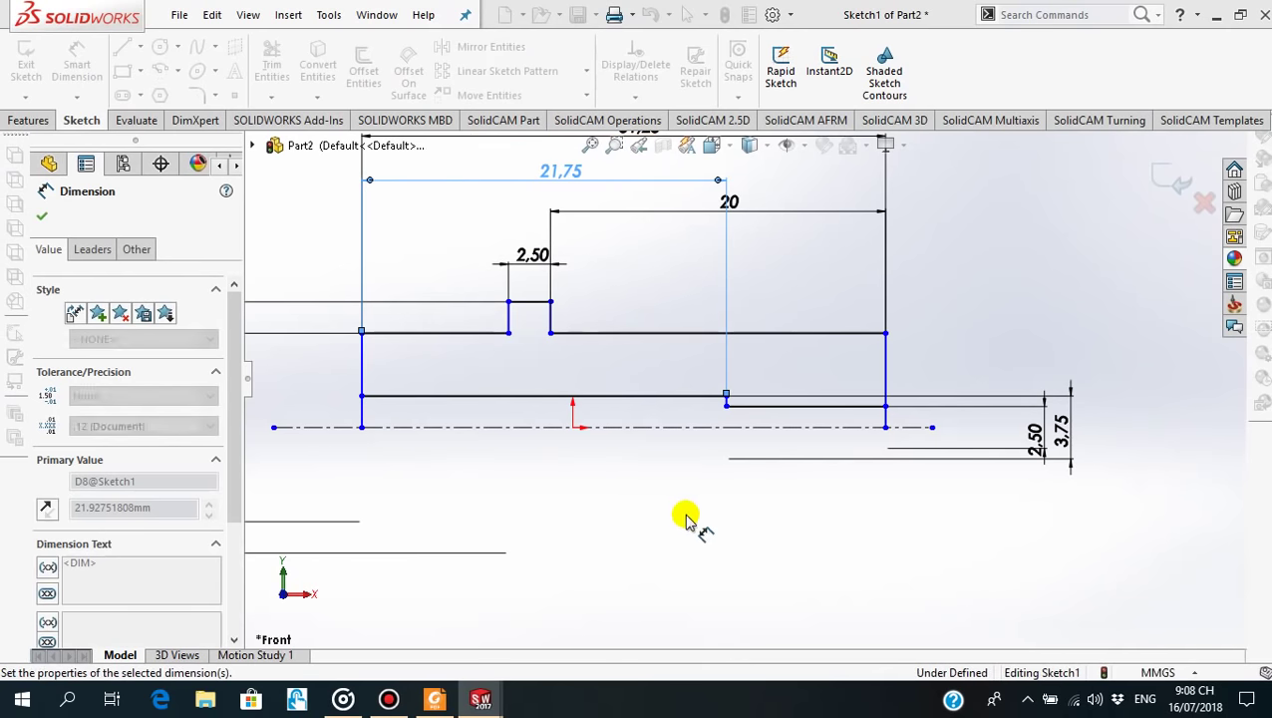
# Check the PDF drawing and confirm the 21.75 dimension
pyautogui.click(439, 701)
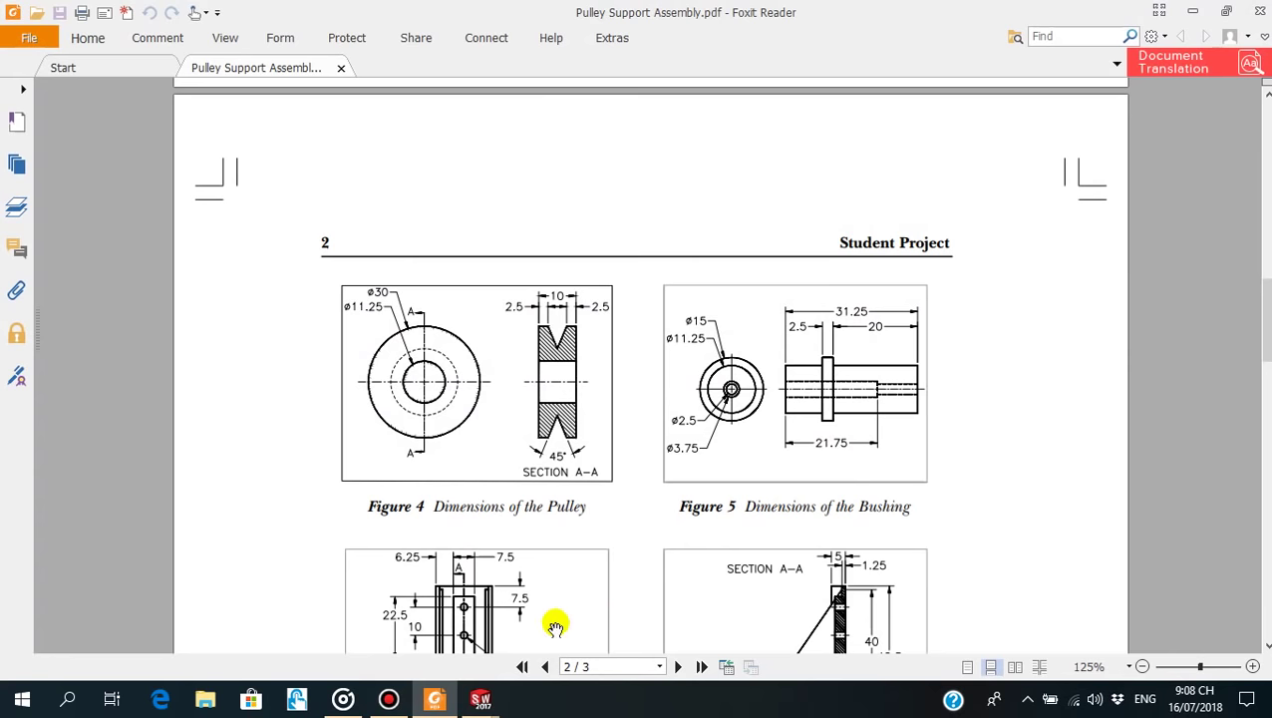
pyautogui.click(443, 703)
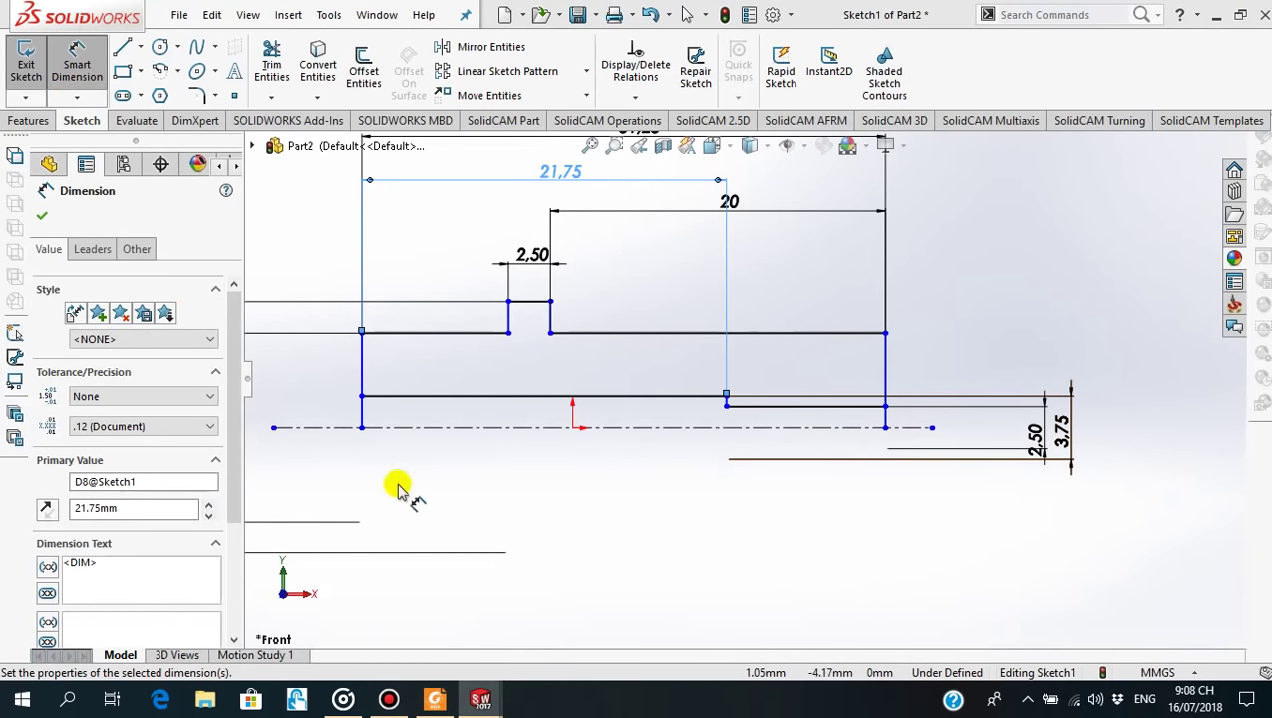
pyautogui.scroll(-2, 568, 403)
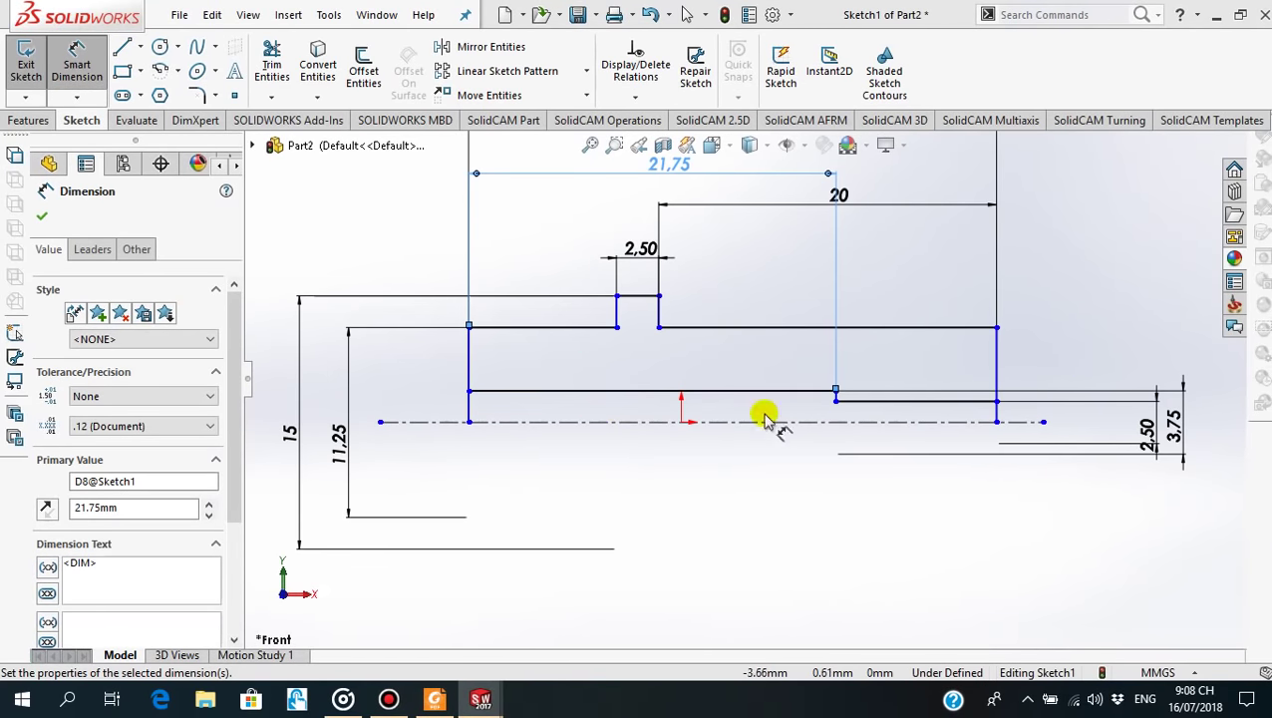
pyautogui.click(42, 215)
# Enter and exit Trim Entities without cutting any sketch lines
pyautogui.click(271, 65)
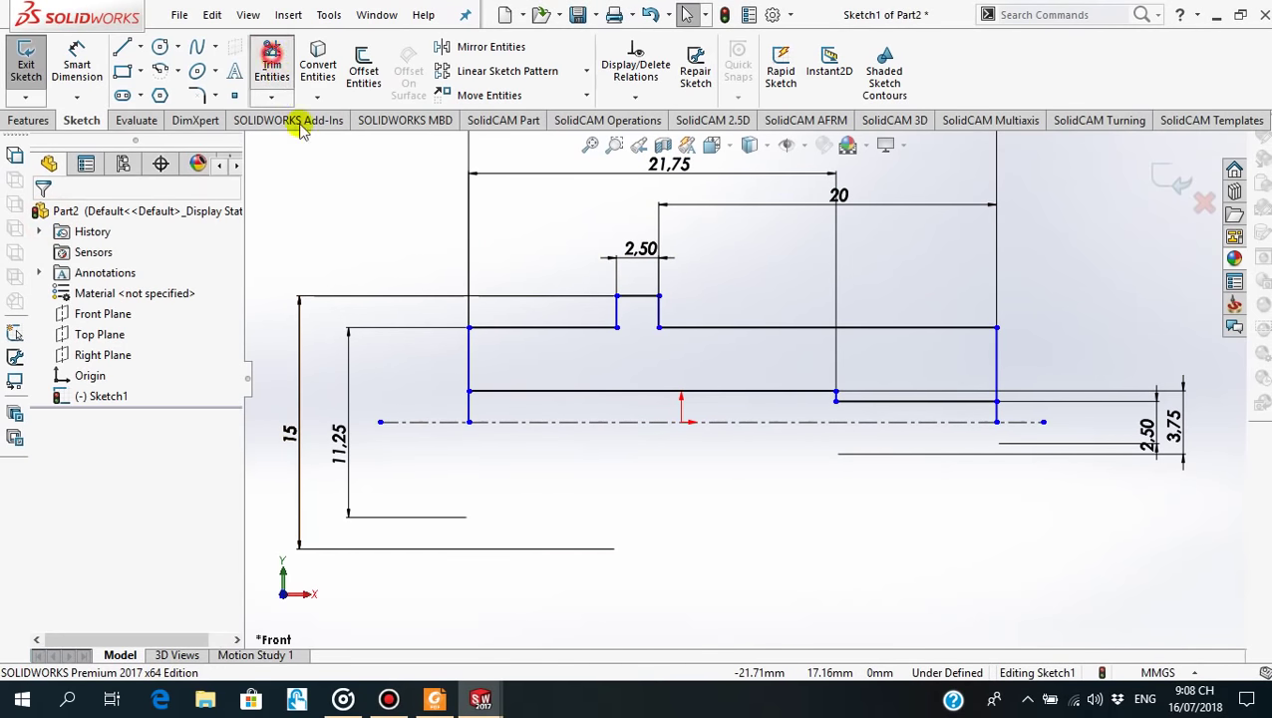
pyautogui.scroll(-2, 913, 395)
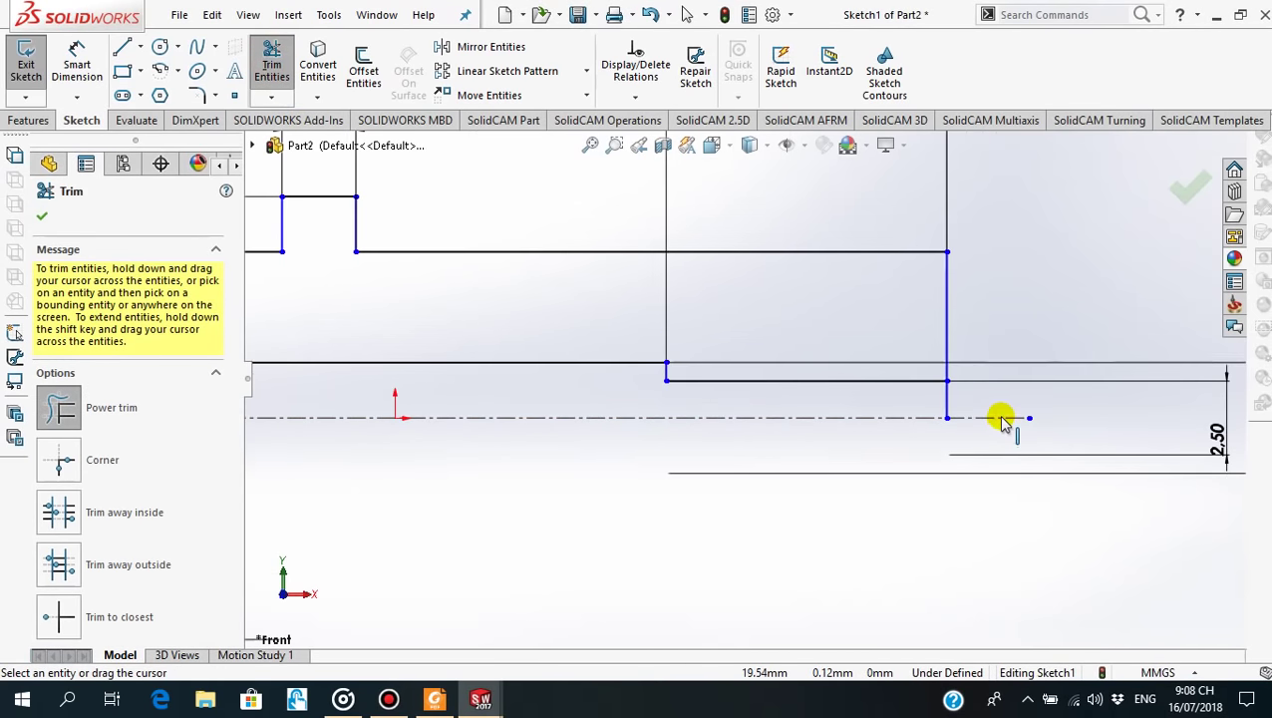
pyautogui.scroll(-1, 999, 418)
pyautogui.scroll(1, 661, 394)
pyautogui.scroll(3, 425, 384)
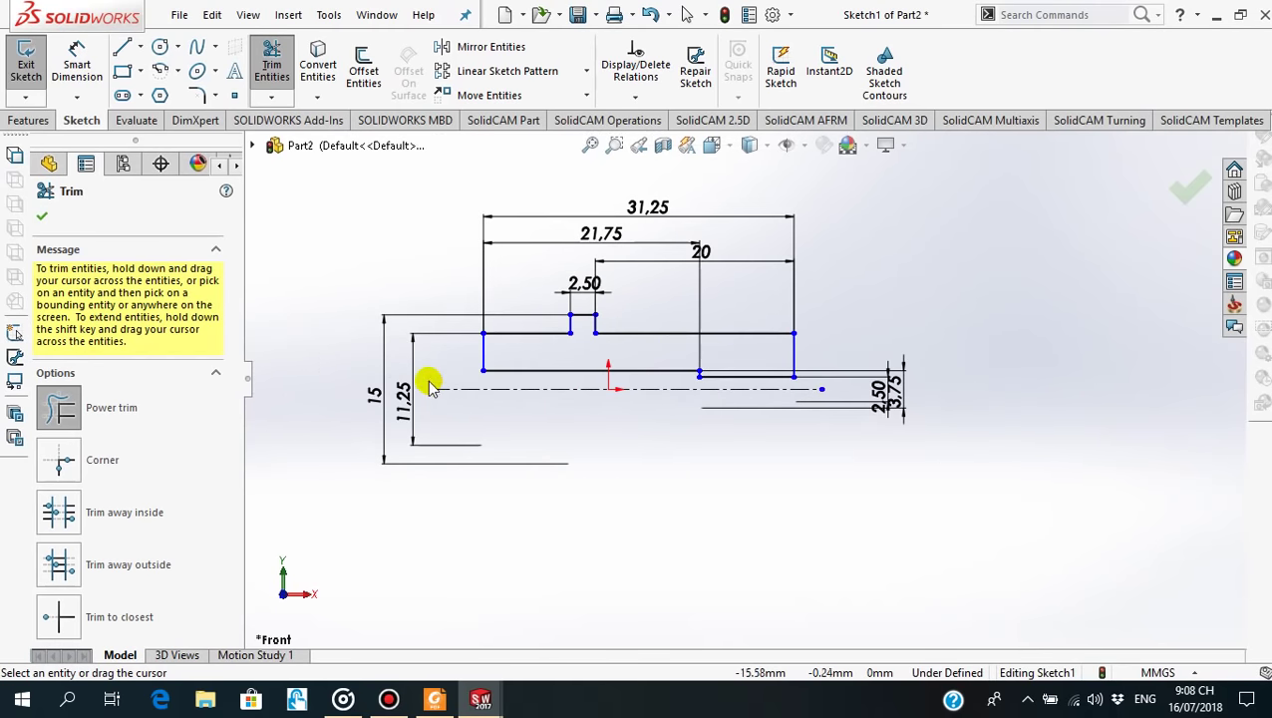
pyautogui.scroll(-2, 359, 367)
pyautogui.click(45, 219)
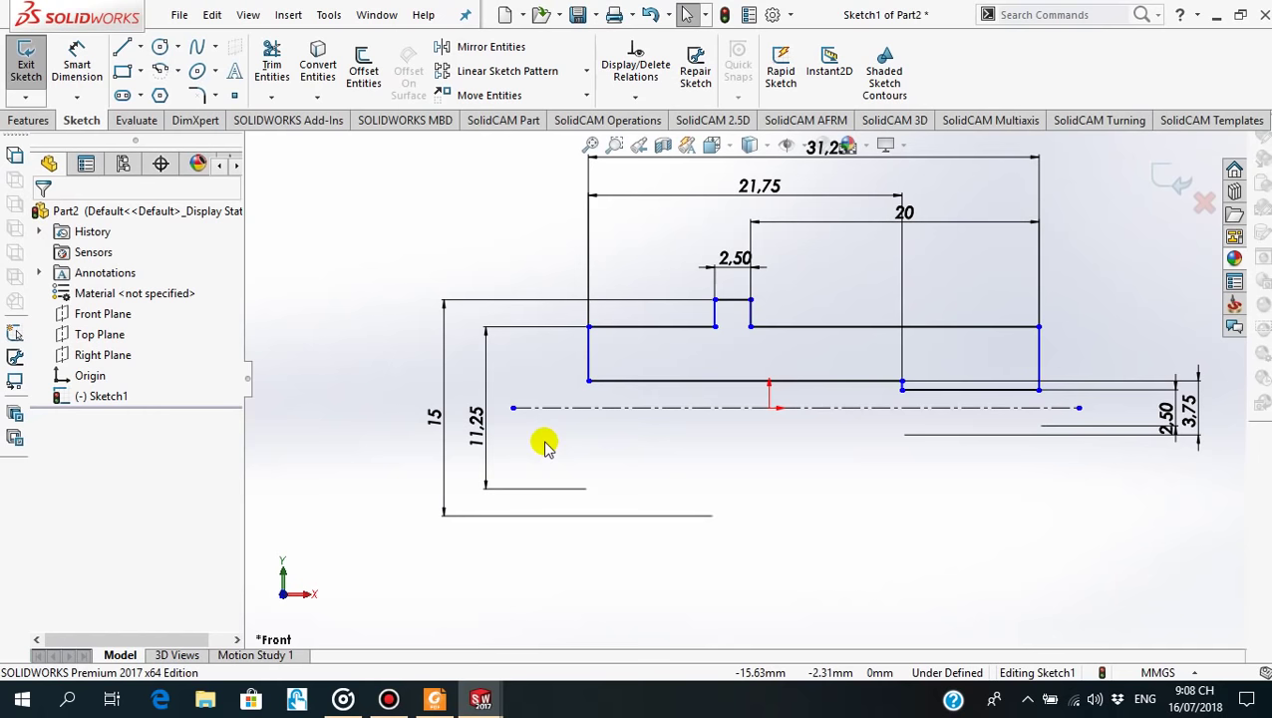
# Revolve the profile 360° about centerline Line1 into Revolve1, then orbit the solid bushing
pyautogui.click(27, 121)
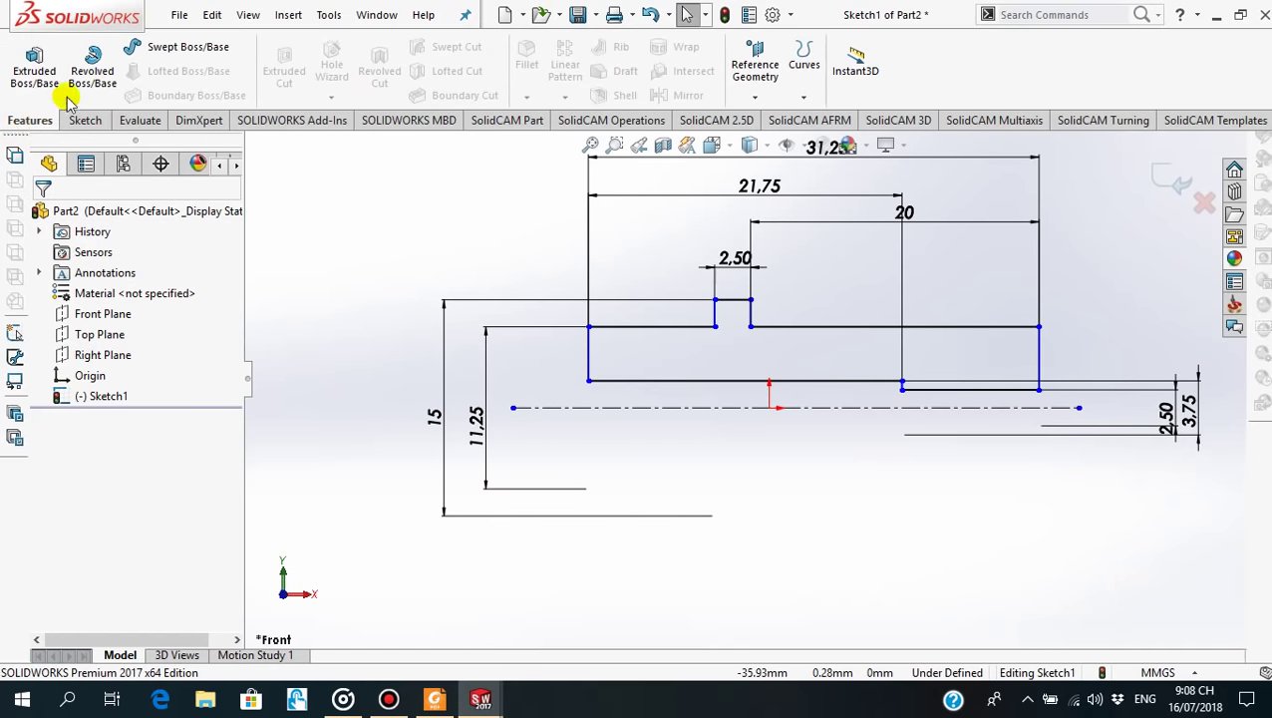
pyautogui.click(97, 82)
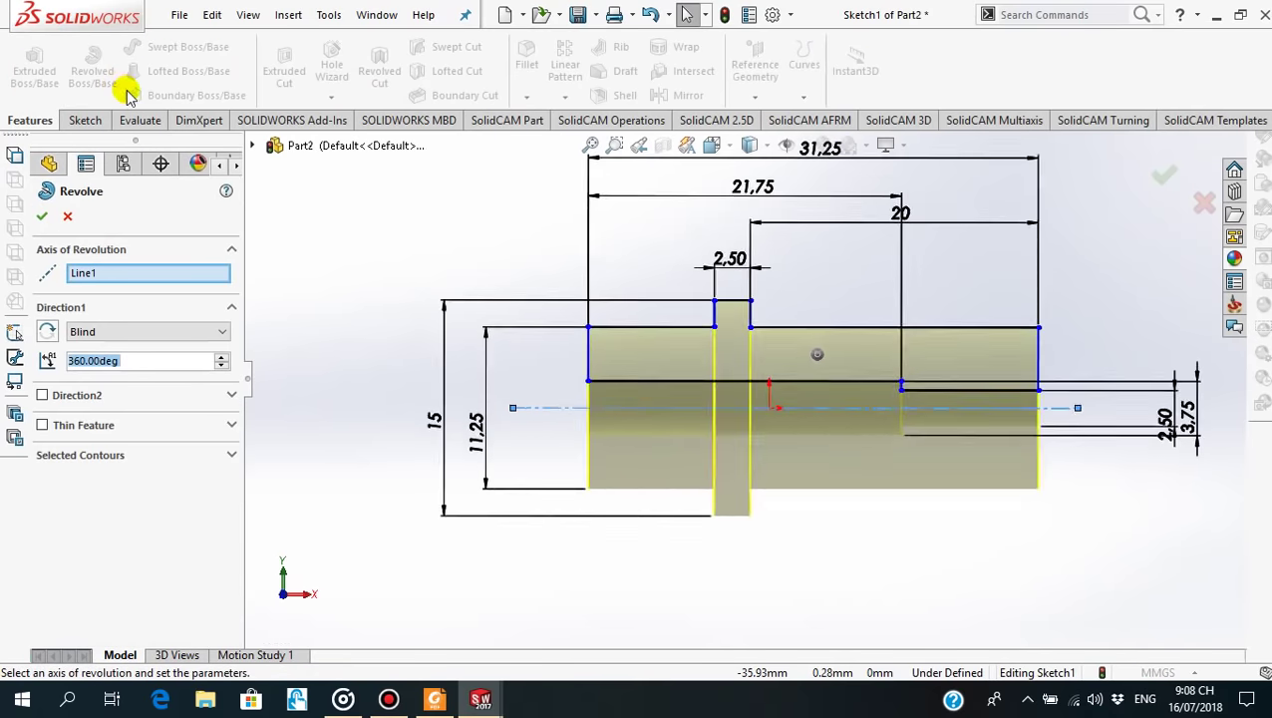
pyautogui.moveTo(777, 509)
pyautogui.mouseDown(button='middle')
pyautogui.moveTo(820, 511)
pyautogui.moveTo(758, 502)
pyautogui.moveTo(810, 543)
pyautogui.moveTo(804, 530)
pyautogui.moveTo(456, 479)
pyautogui.mouseUp(button='middle')
pyautogui.click(43, 219)
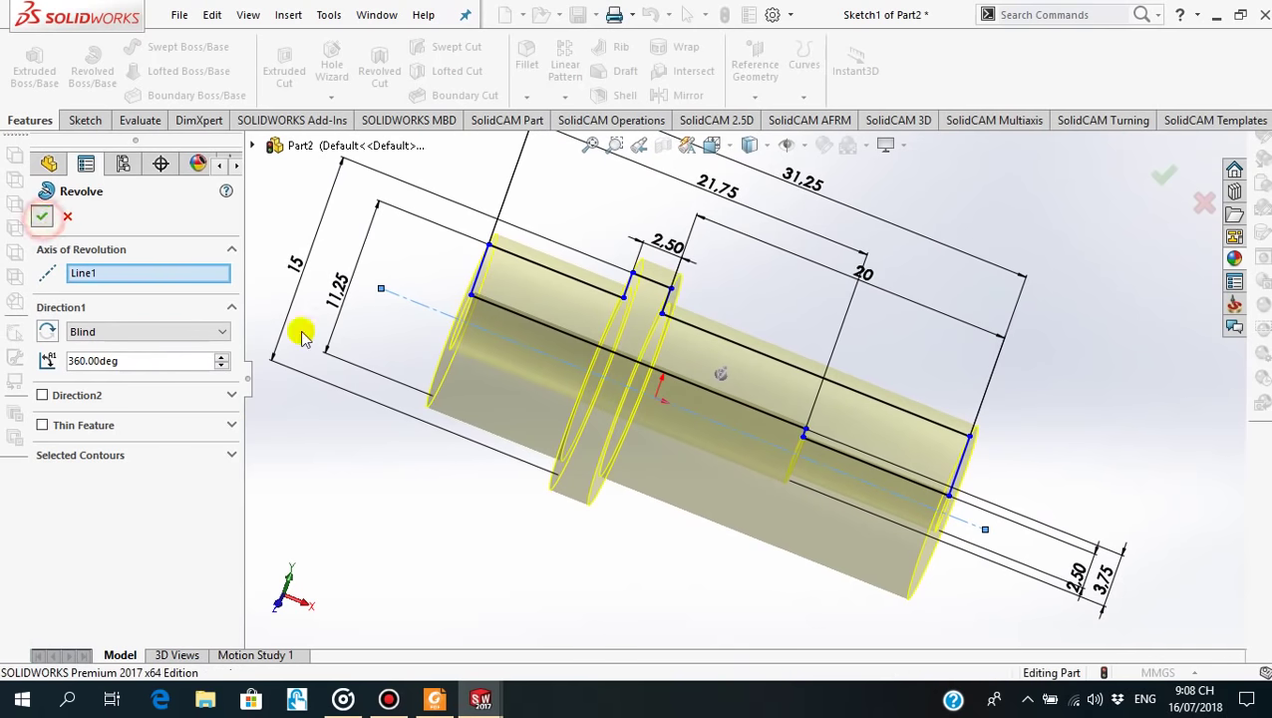
pyautogui.moveTo(676, 510)
pyautogui.mouseDown(button='middle')
pyautogui.moveTo(738, 449)
pyautogui.moveTo(814, 565)
pyautogui.moveTo(724, 562)
pyautogui.moveTo(810, 550)
pyautogui.moveTo(846, 439)
pyautogui.moveTo(831, 482)
pyautogui.moveTo(874, 434)
pyautogui.moveTo(874, 400)
pyautogui.mouseUp(button='middle')
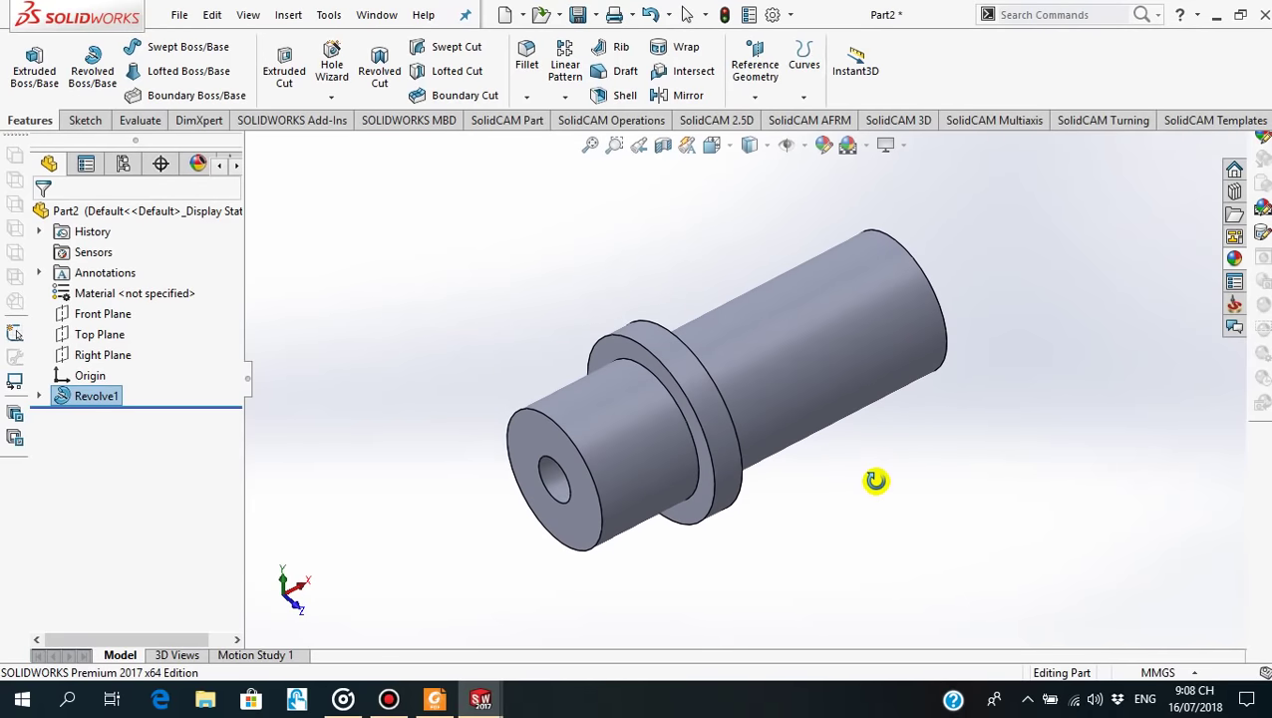
pyautogui.scroll(-2, 703, 373)
pyautogui.scroll(-1, 703, 374)
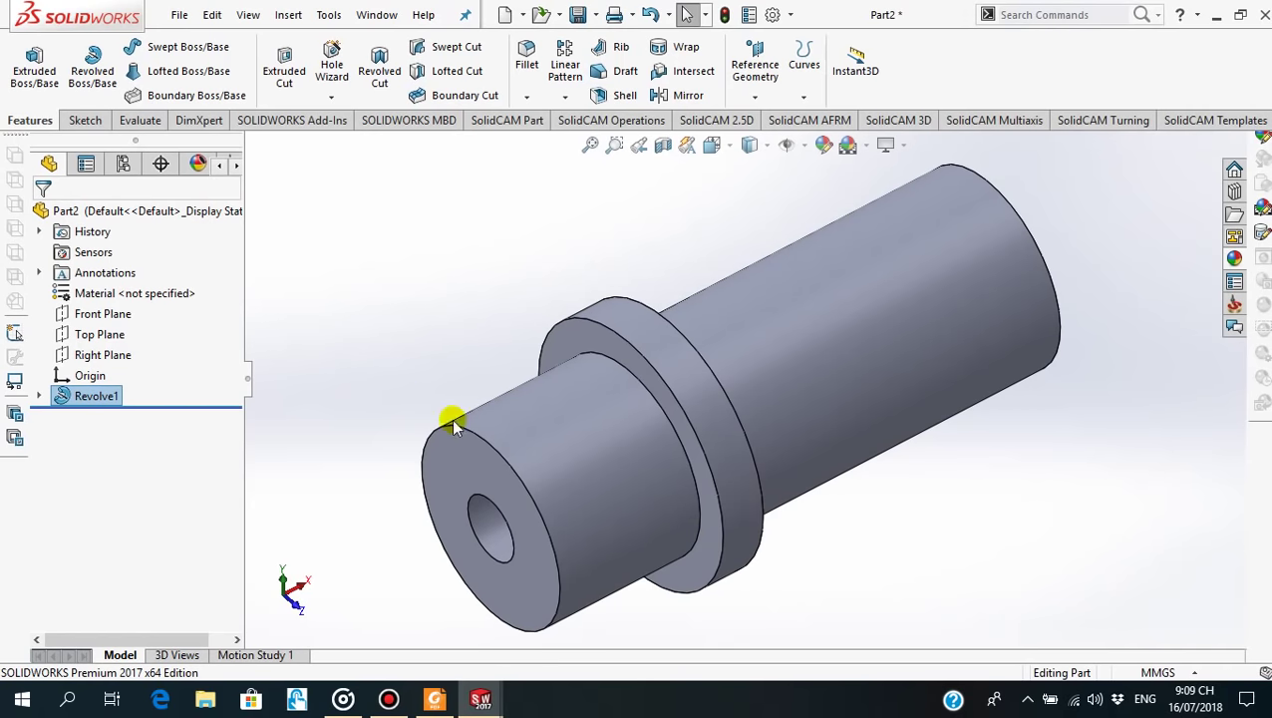
pyautogui.click(432, 701)
pyautogui.scroll(-5, 735, 419)
pyautogui.scroll(-5, 736, 453)
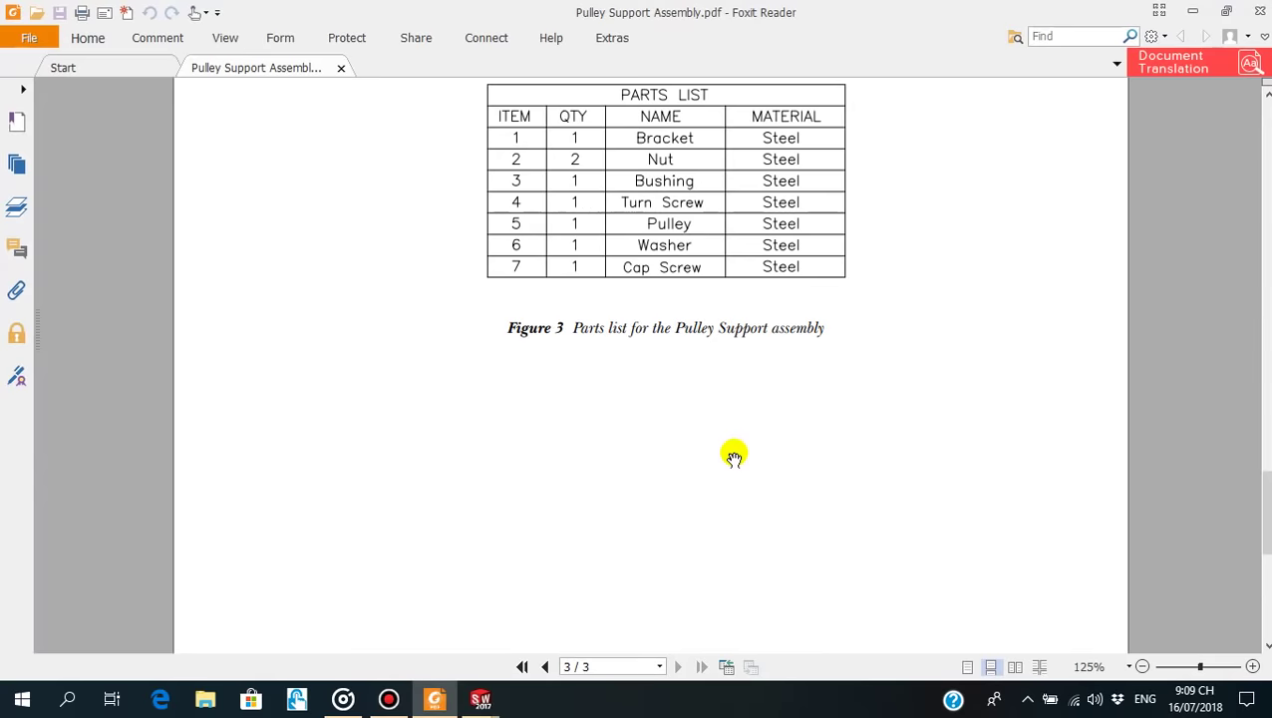
pyautogui.scroll(3, 748, 469)
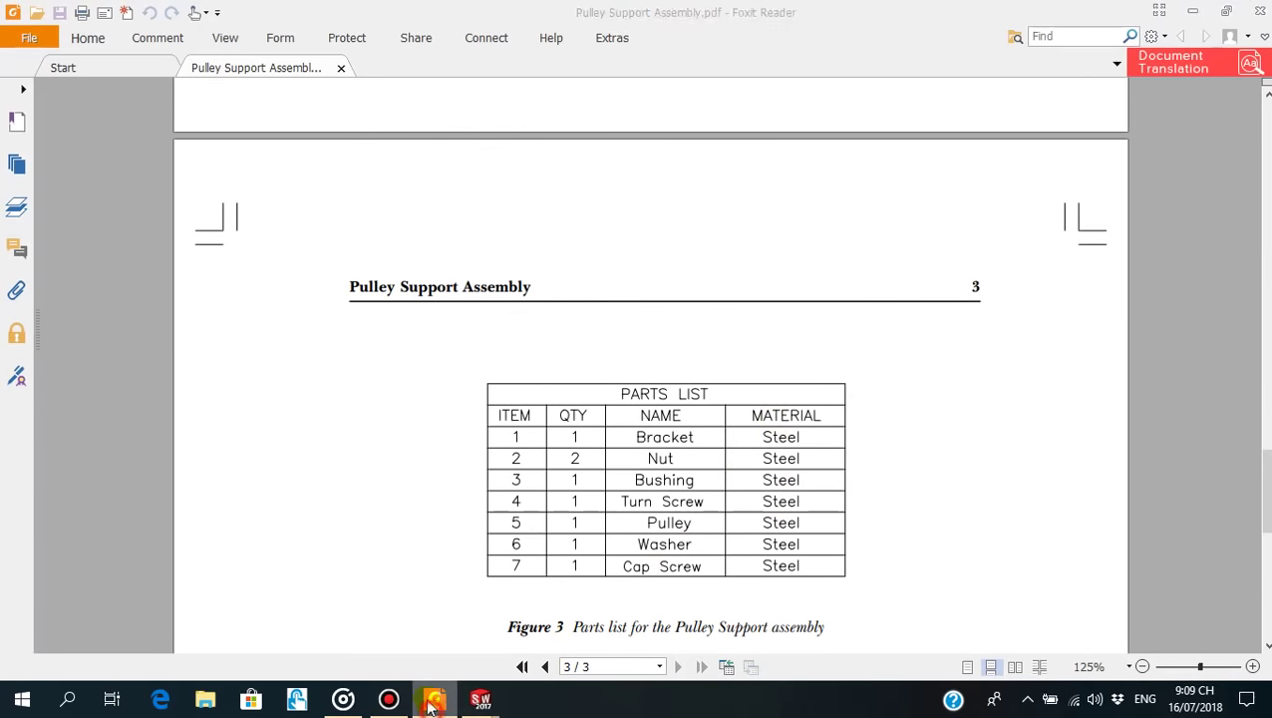
pyautogui.click(480, 699)
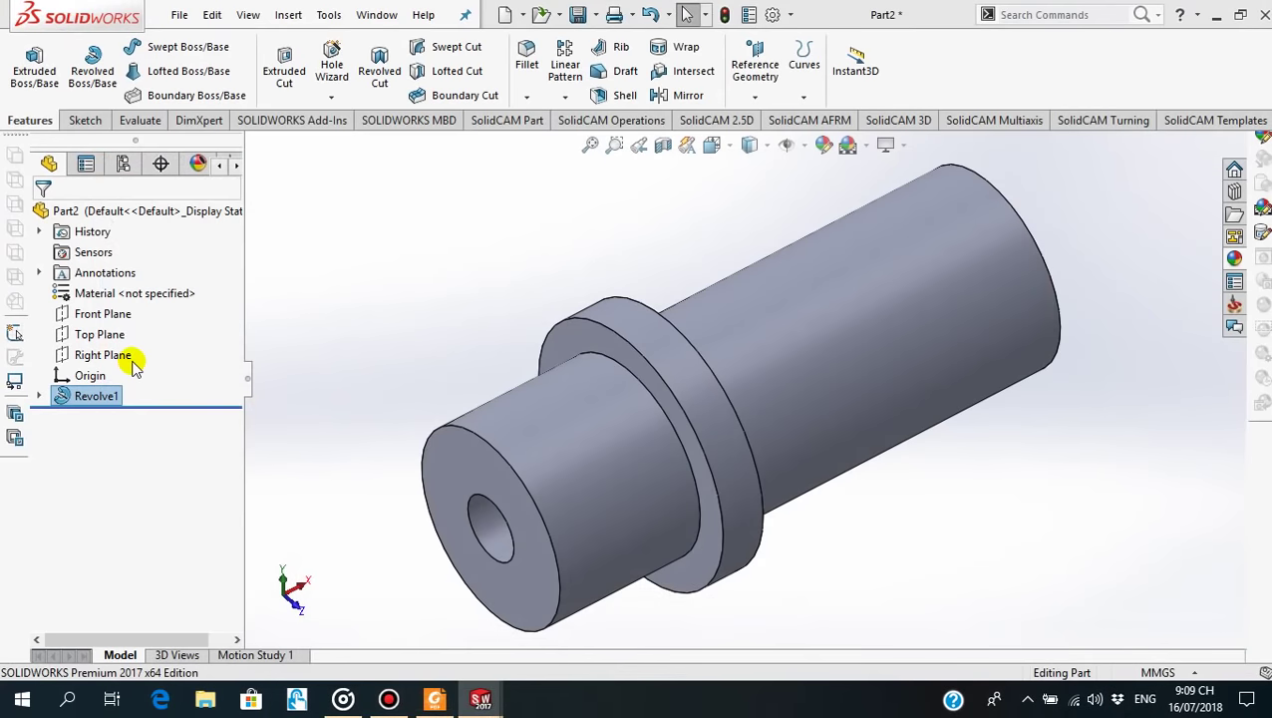
pyautogui.rightClick(92, 294)
# Apply 1023 Carbon Steel Sheet (SS) from the Steel library to the bushing
pyautogui.click(157, 301)
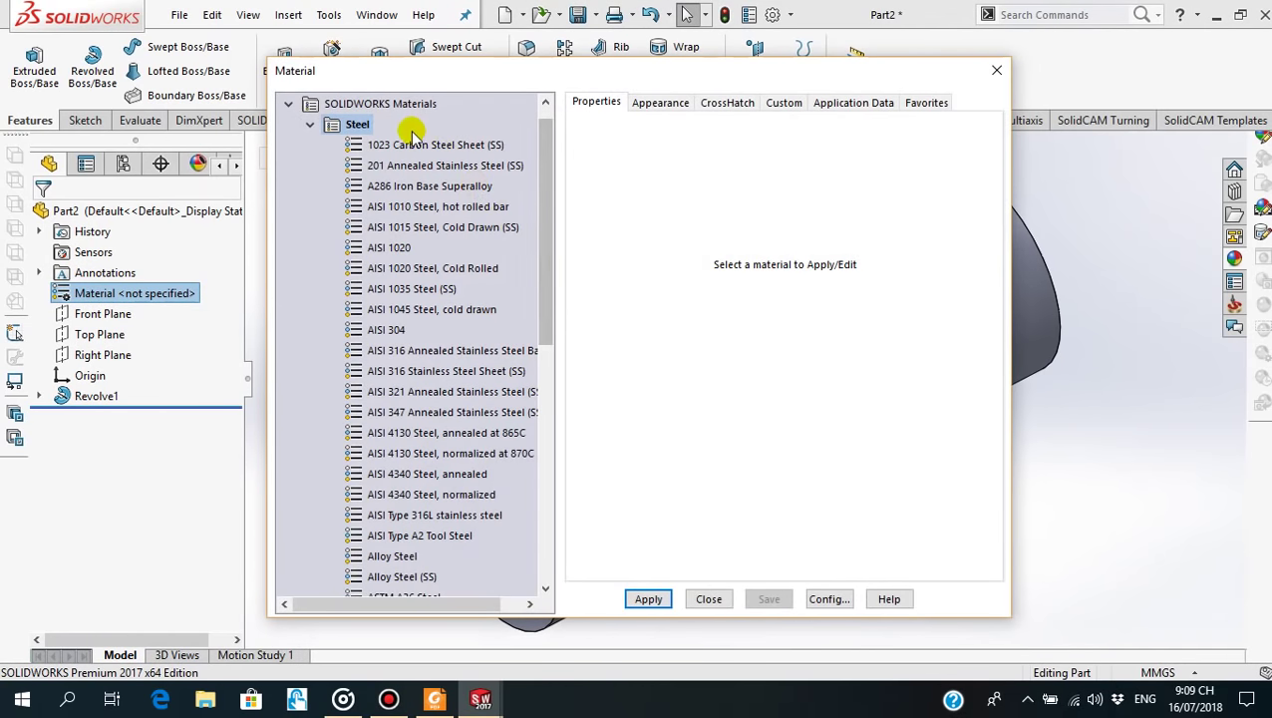
pyautogui.click(412, 146)
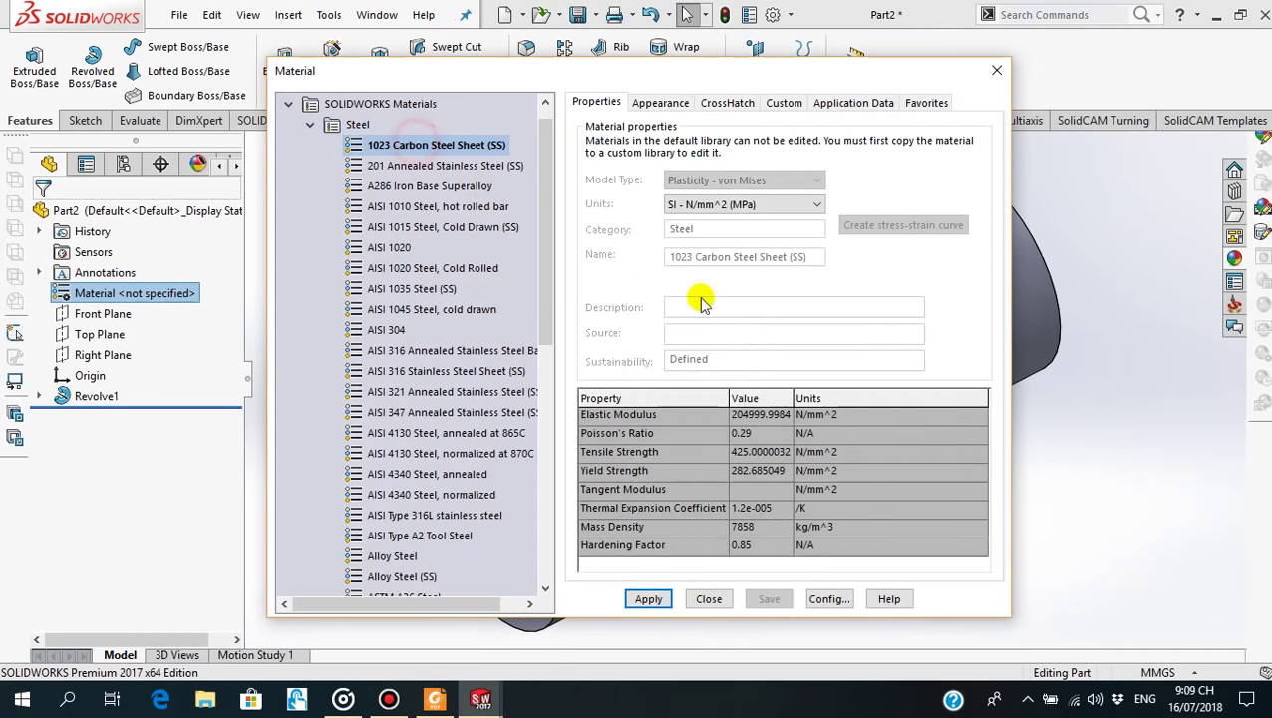
pyautogui.click(648, 599)
pyautogui.click(709, 598)
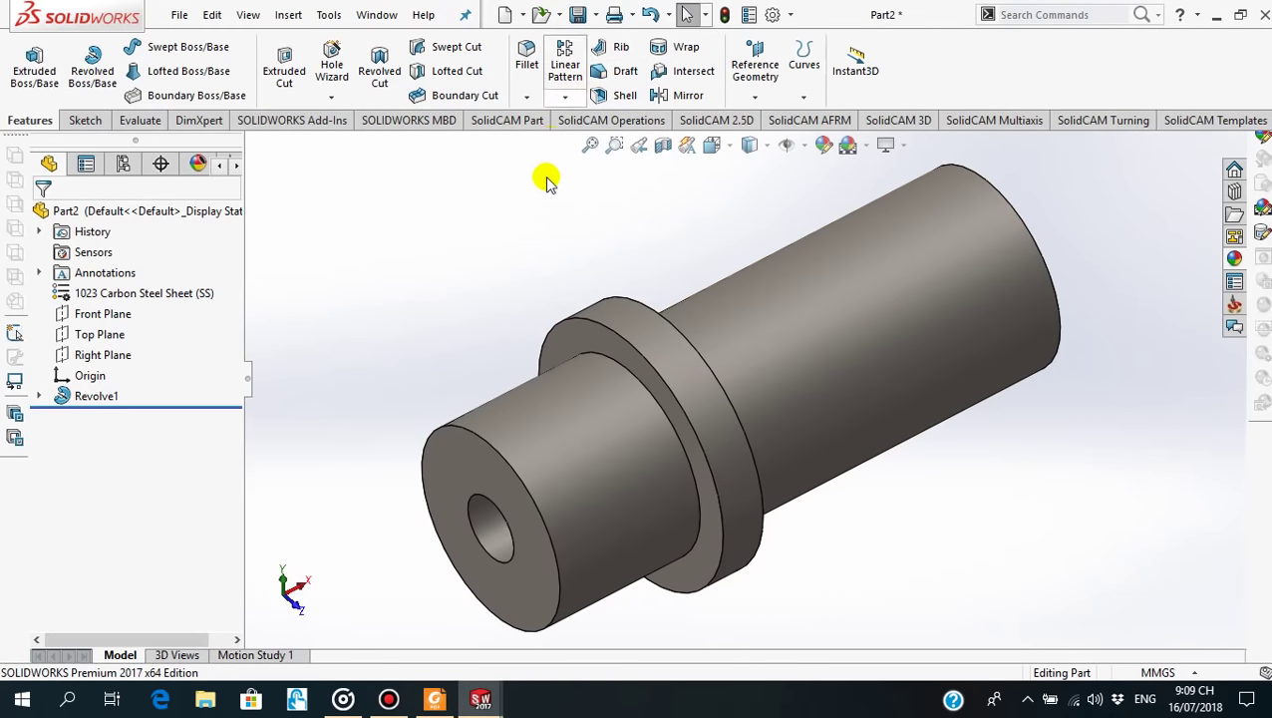
# Save the bushing part under the file name Part2 in BT8_SW
pyautogui.click(578, 16)
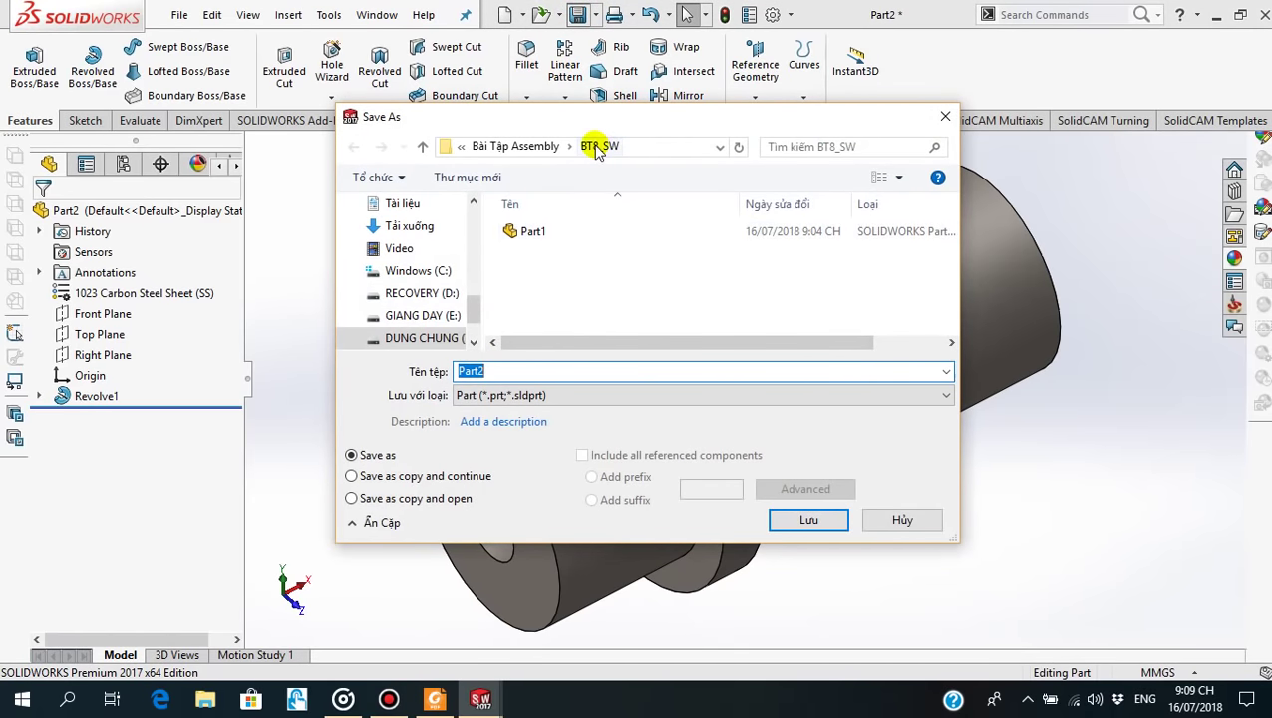
pyautogui.click(803, 523)
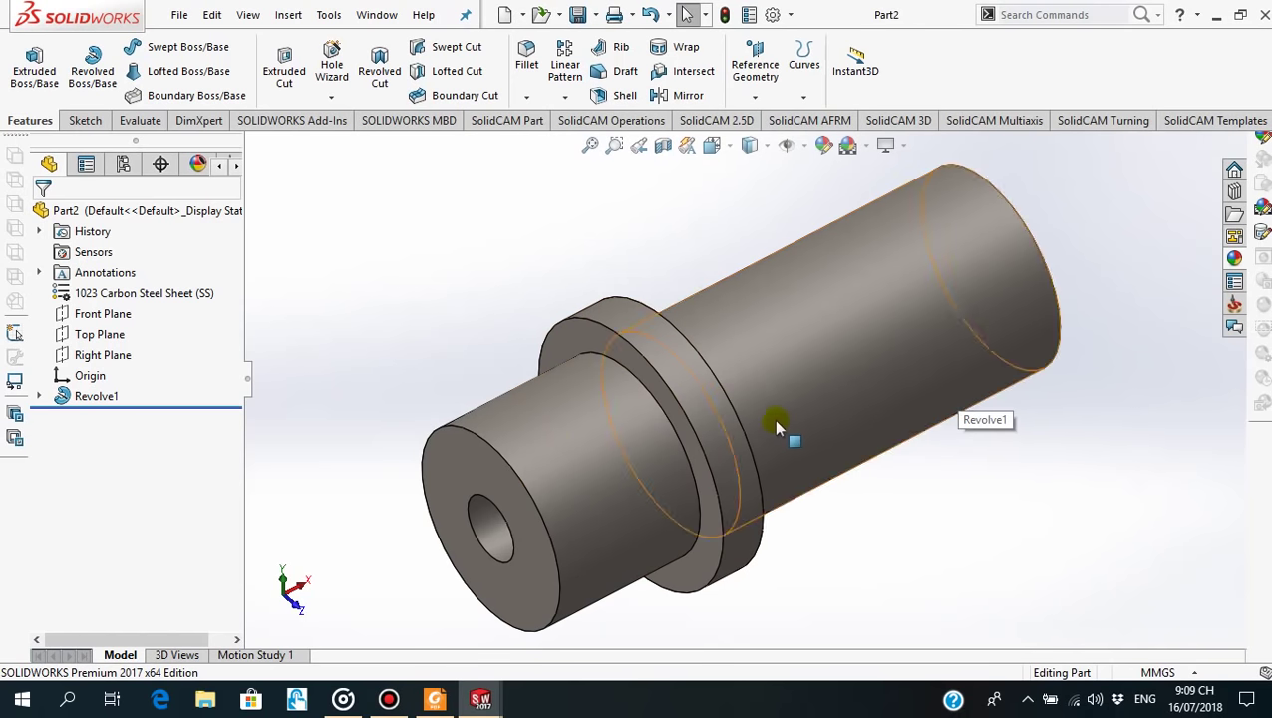
# Launch Notepad through Start search and move its window over the model
pyautogui.click(72, 701)
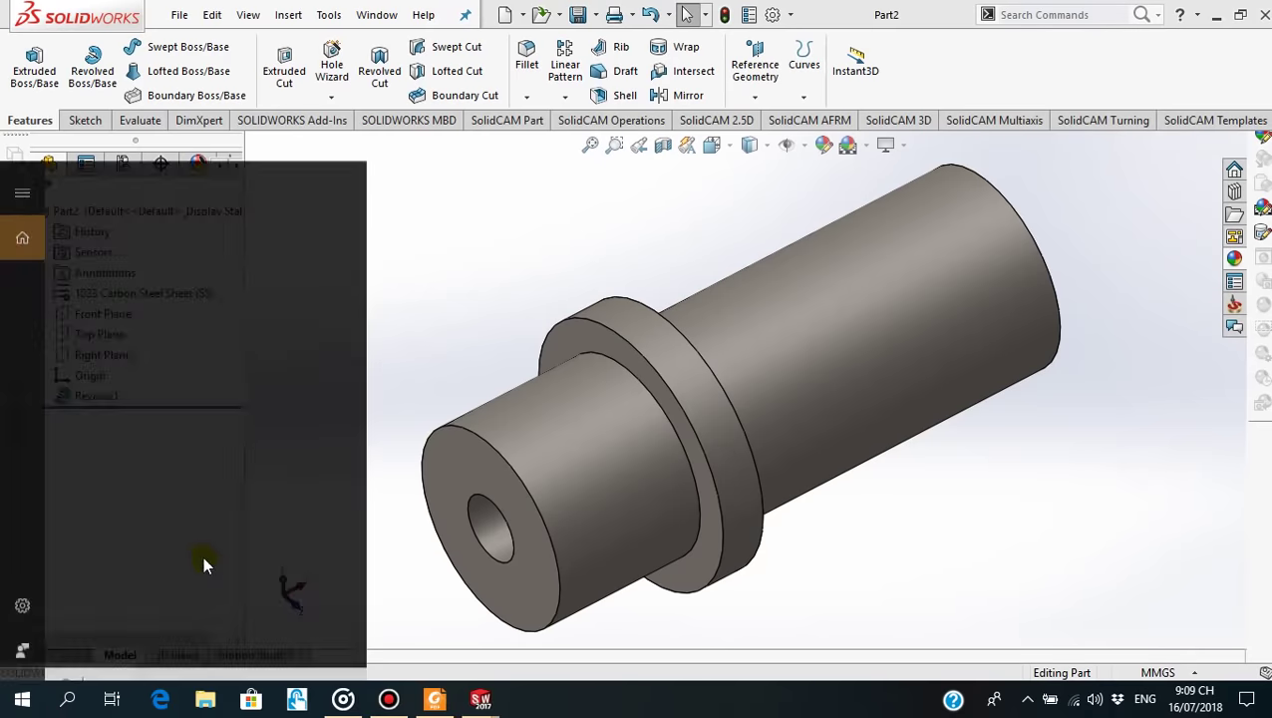
pyautogui.write('notepad')
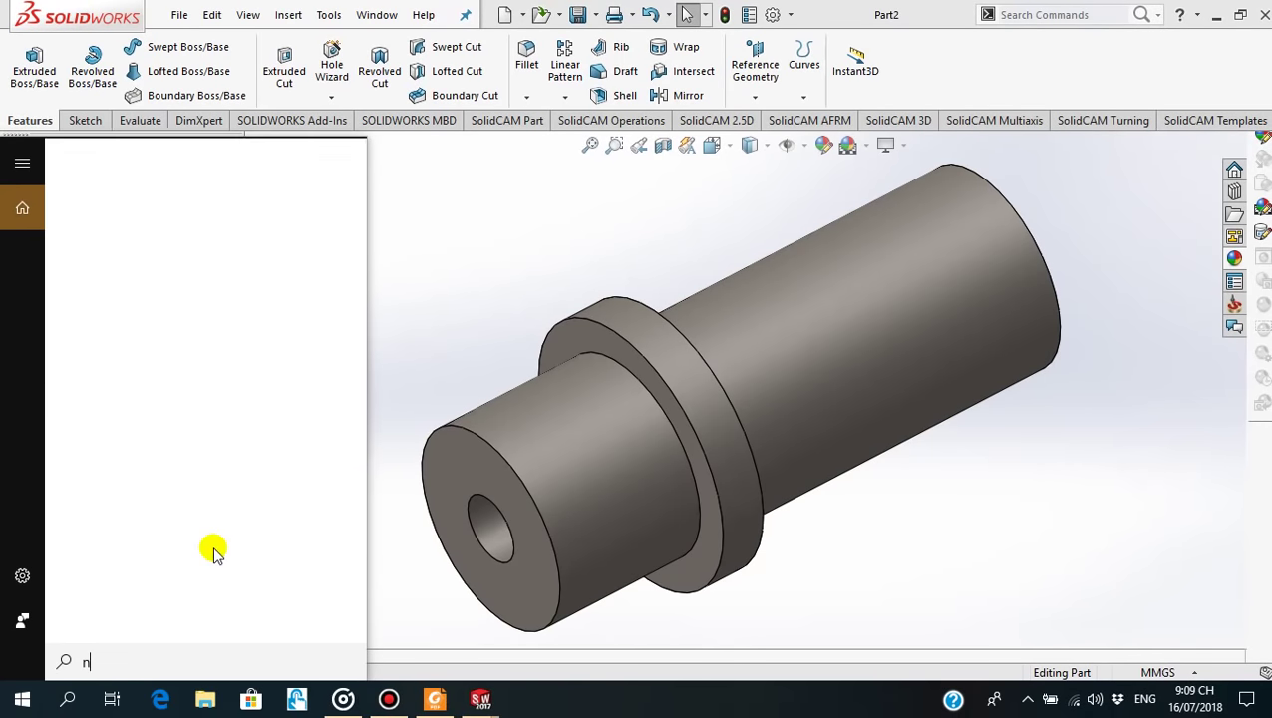
pyautogui.press('Return')
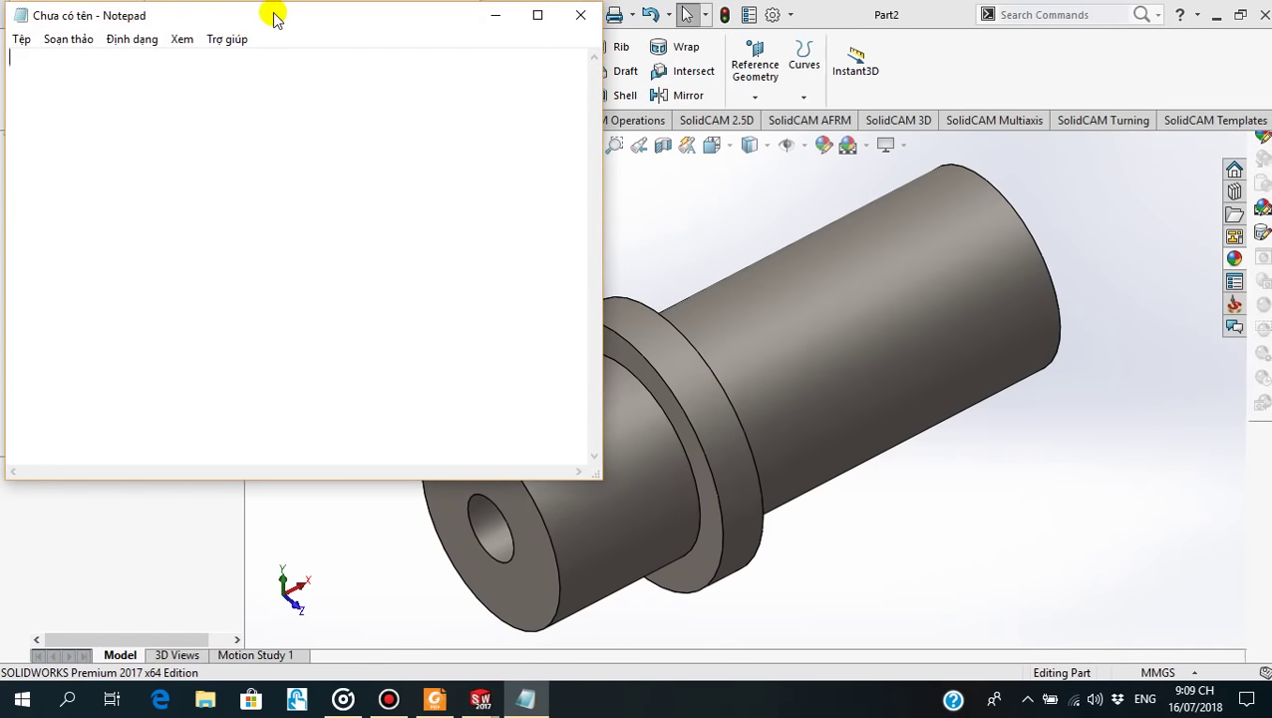
pyautogui.moveTo(276, 19); pyautogui.dragTo(305, 116)
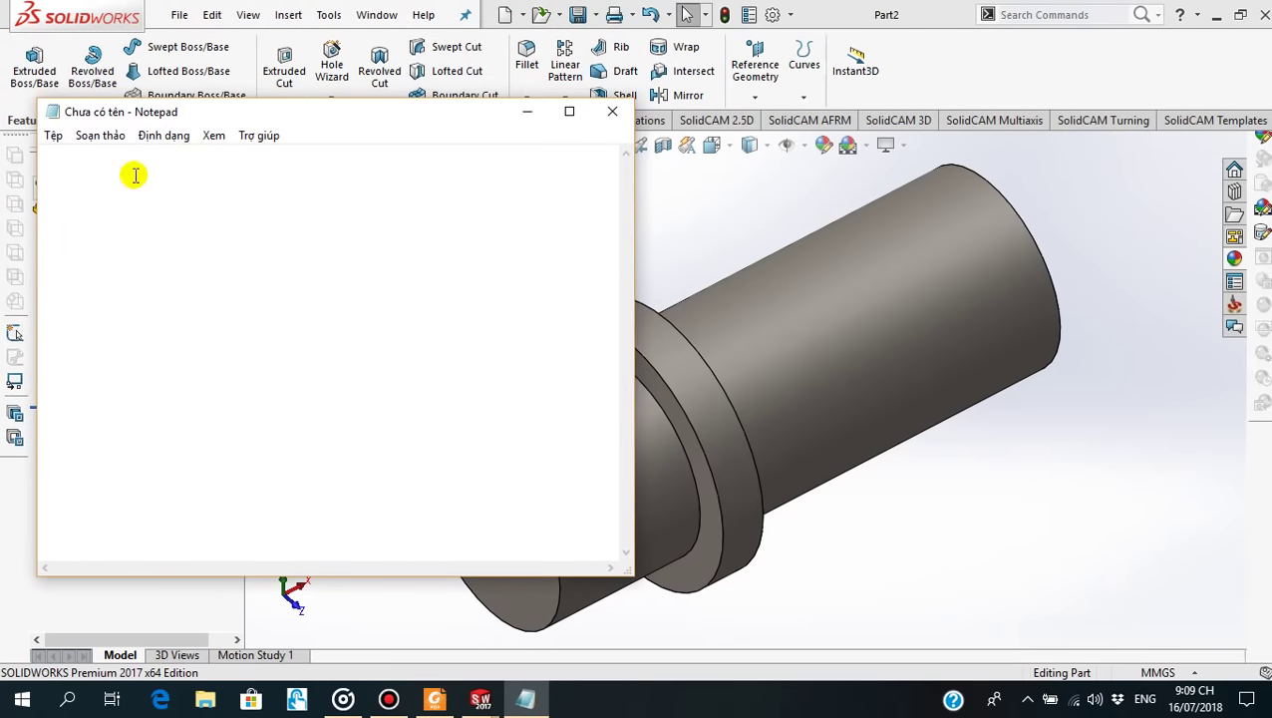
# Write 'Các bạn nhớ save lại nhé!' and 'Tạm biệt các bạn' on separate lines
pyautogui.click(74, 157)
pyautogui.write('ac')
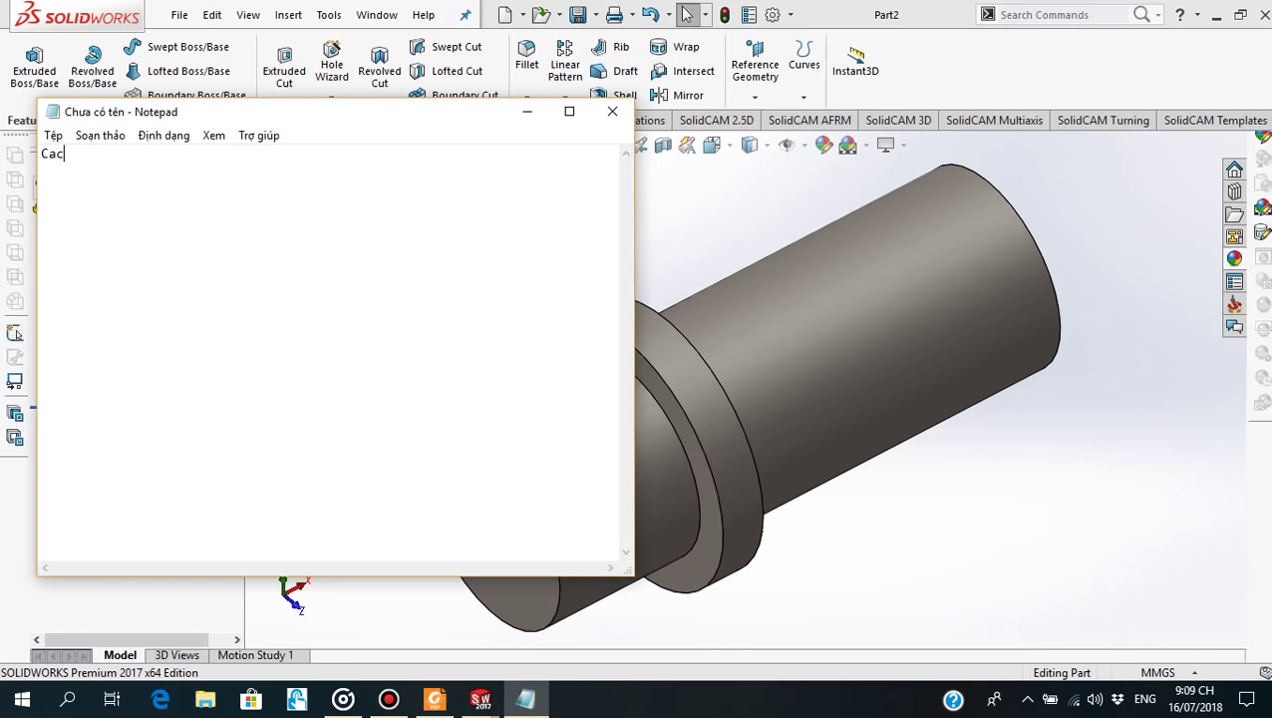
pyautogui.write('ba')
pyautogui.write('nhớ ')
pyautogui.write('save la')
pyautogui.write('i')
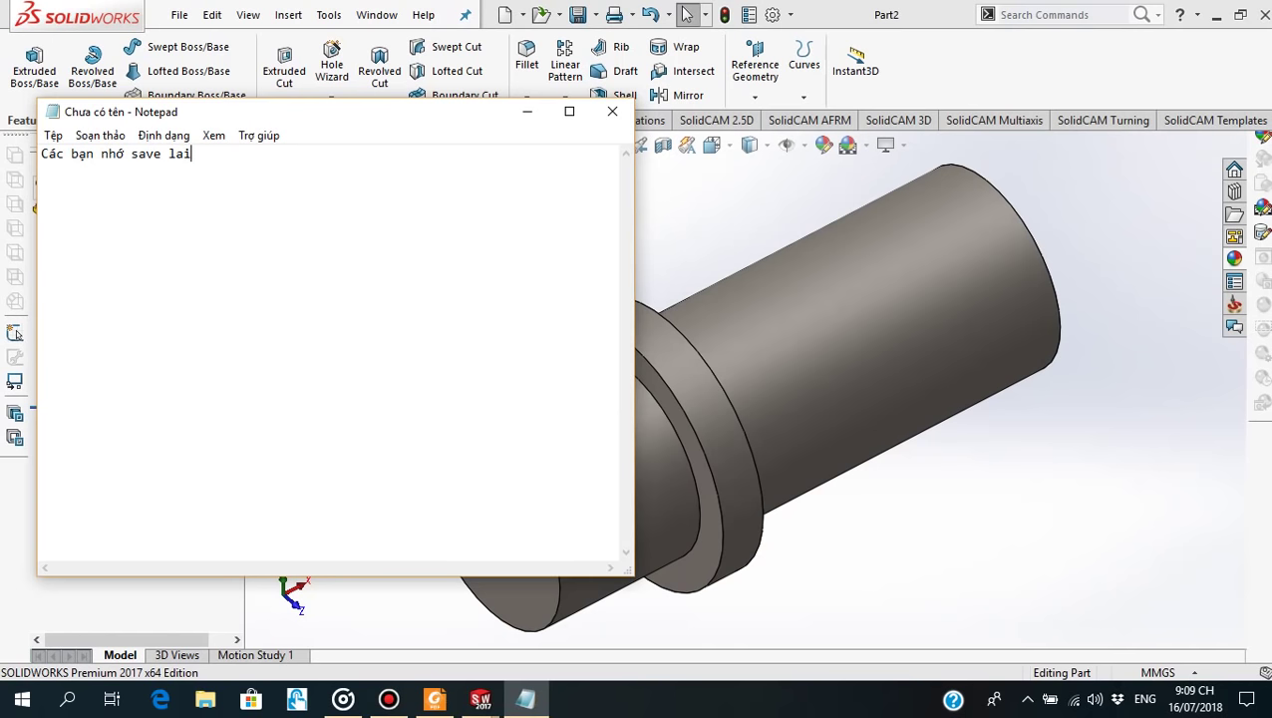
pyautogui.write('n')
pyautogui.write('e')
pyautogui.write('!')
pyautogui.press('Return')
pyautogui.write('Ta')
pyautogui.write('êt')
pyautogui.write('c ba')
pyautogui.write('ng')
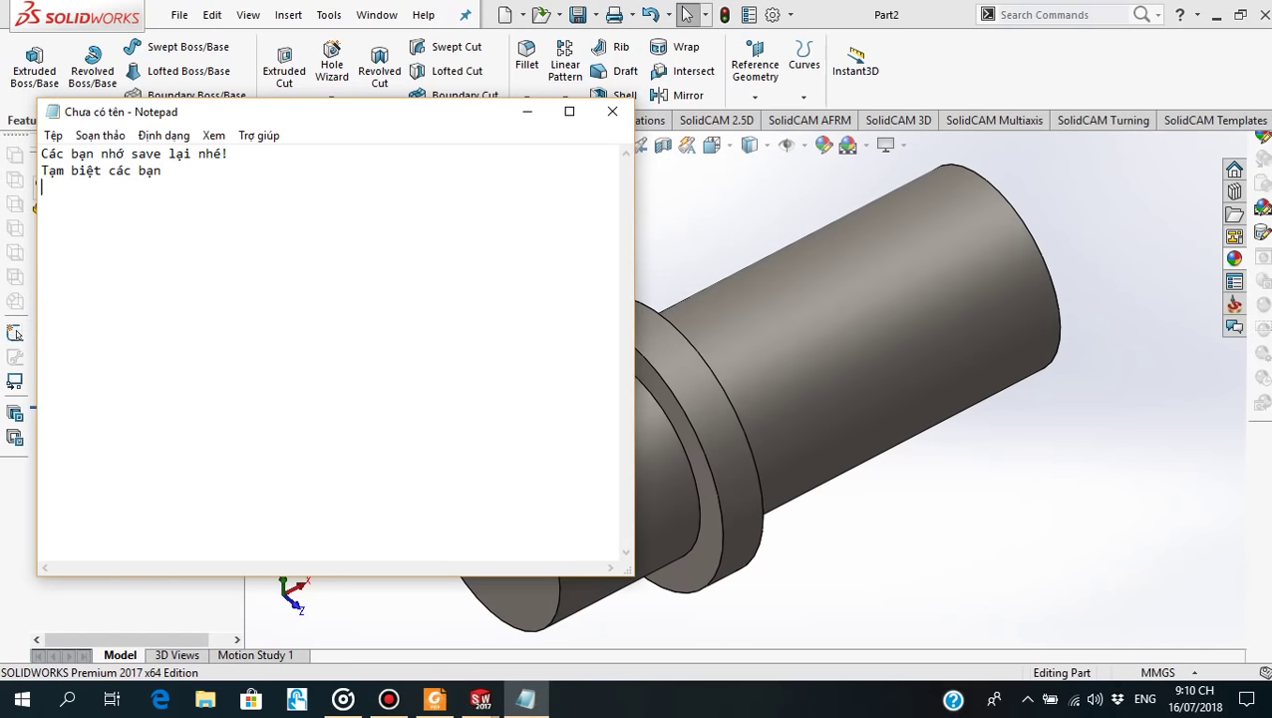
pyautogui.press('Return')
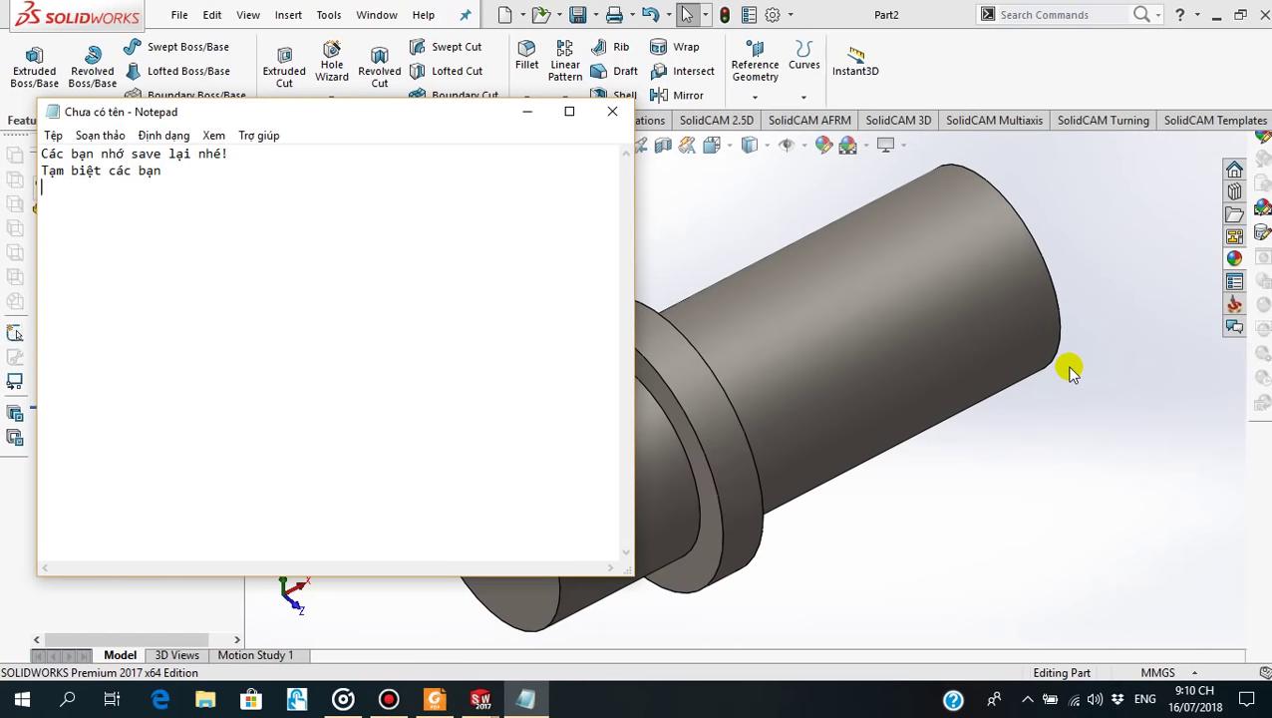